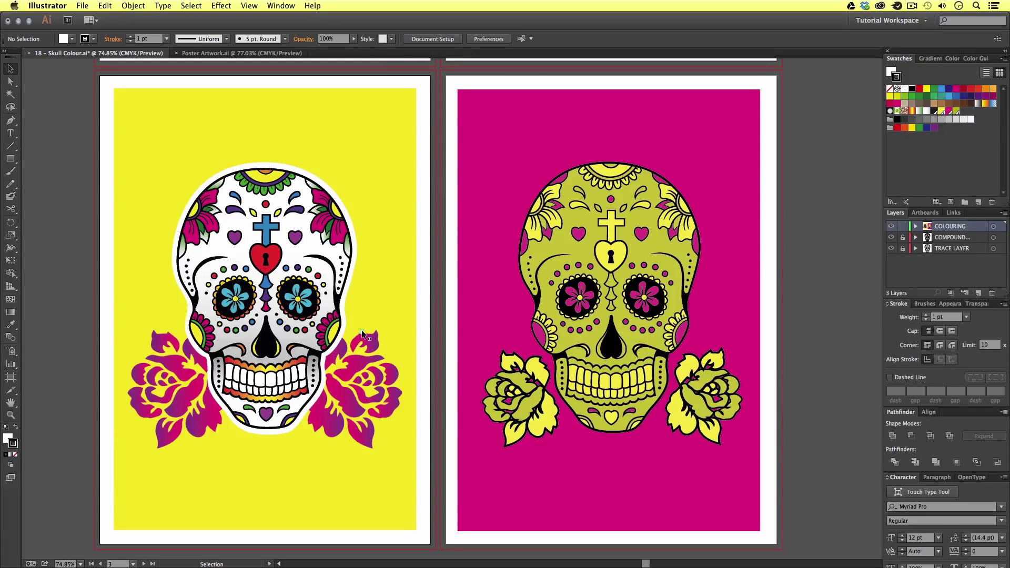
- Switch to Finder and open 18 - Skull Colour.ai from 03 - TEST PROJECT, under 03 - COLOURING, 18 - ADDING TYPE, in the 01 - CC version folder
key("super+Tab")
key("super+Tab")
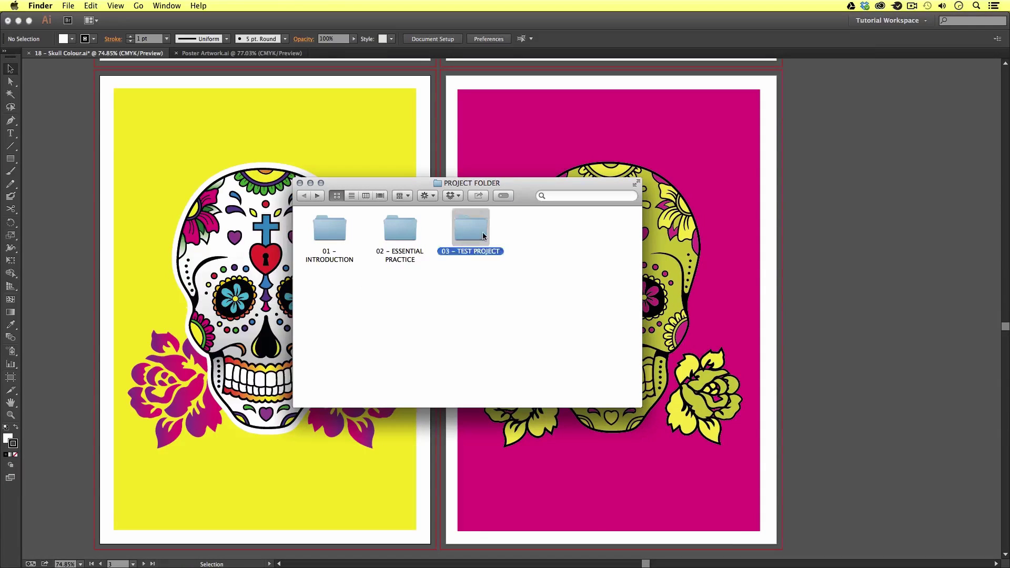
double_click(484, 235)
double_click(472, 233)
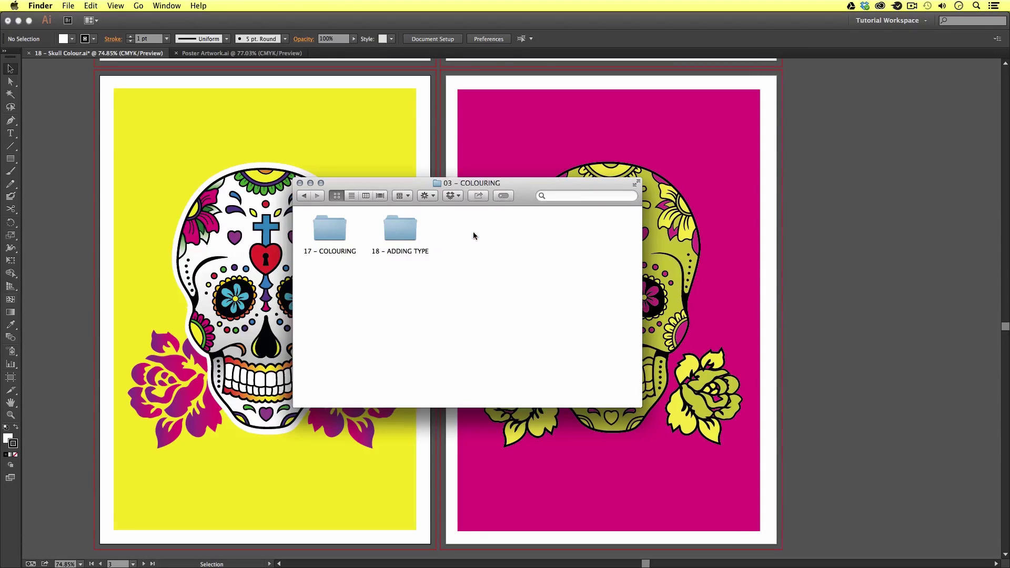
double_click(400, 232)
double_click(336, 232)
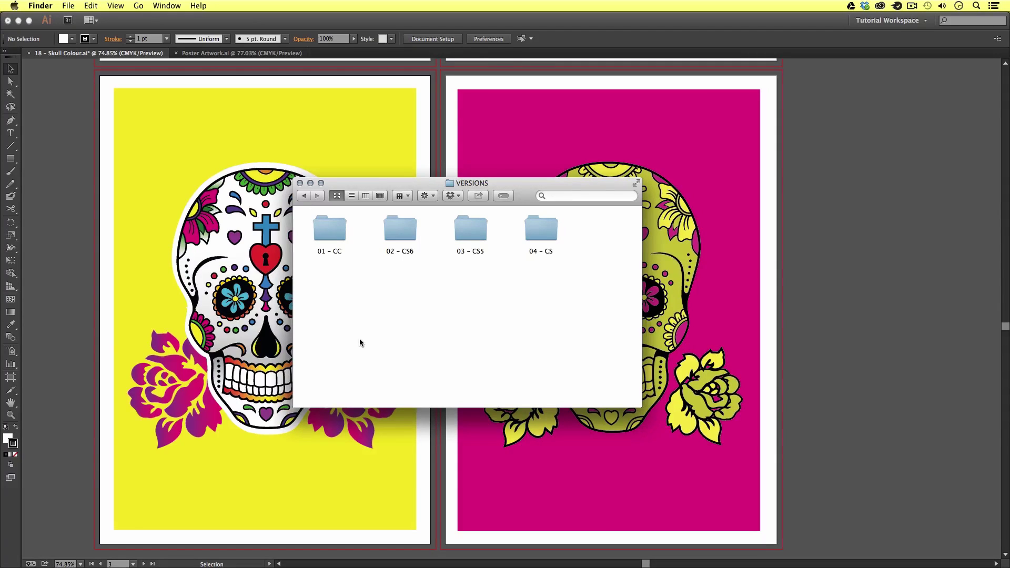
double_click(327, 221)
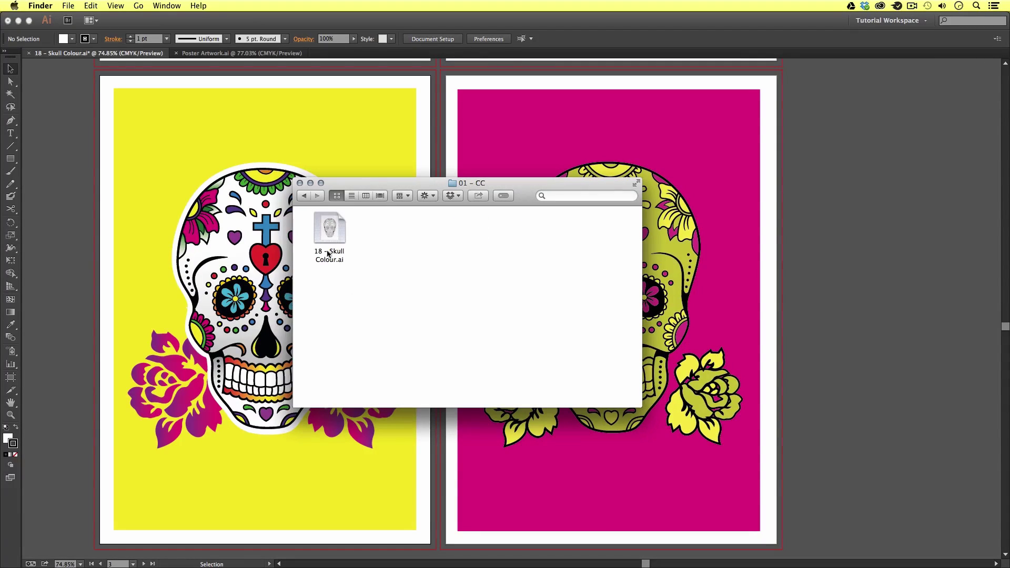
left_click(329, 229)
double_click(328, 229)
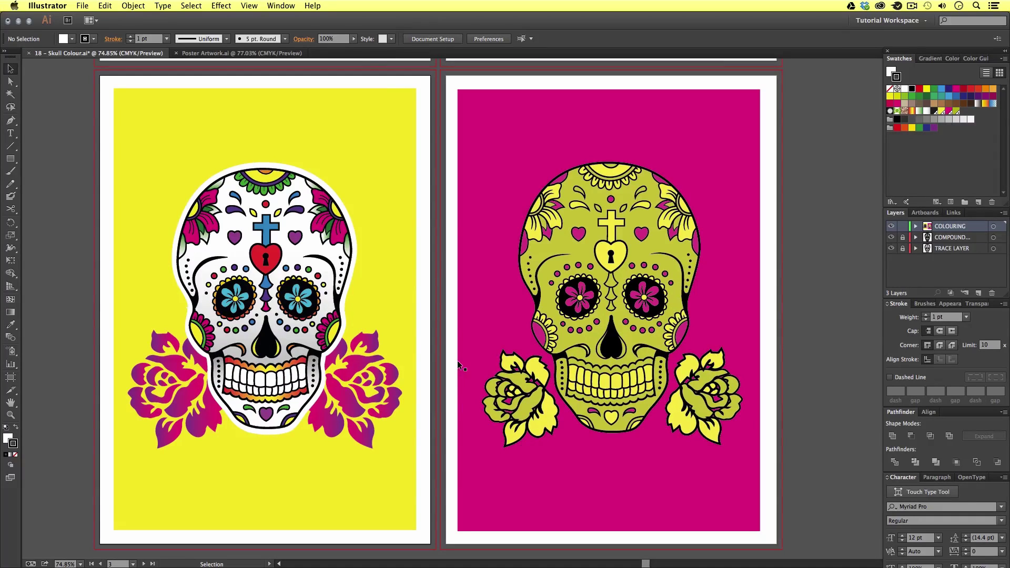
- Examine the coloured skull on the yellow poster and the empty background area beneath it
key("space")
left_click_drag(223, 363, 321, 363)
key("z")
left_click(368, 305)
key("space")
left_click_drag(501, 358, 390, 301)
left_click_drag(467, 351, 456, 386)
key("v")
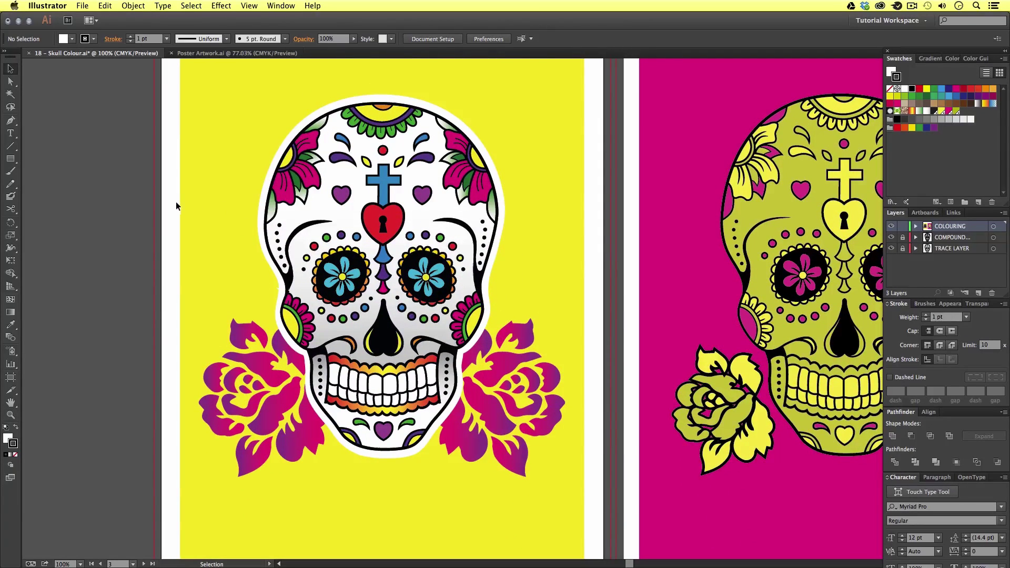
key("space")
left_click_drag(422, 473, 412, 378)
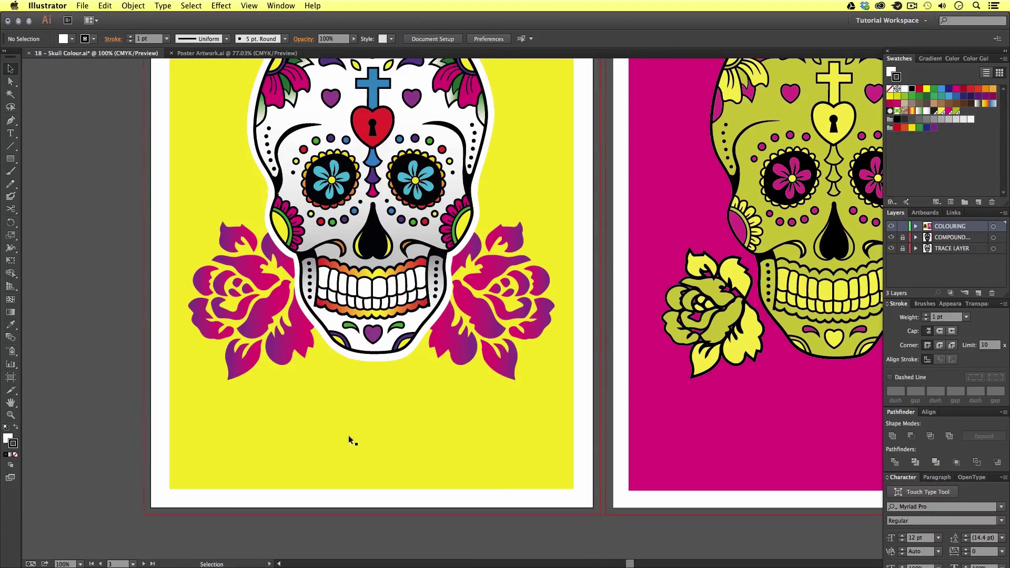
- Group the yellow poster's skull and roses without the yellow background, and move the group up about 36 mm
key("space")
left_click_drag(335, 435, 333, 562)
left_click_drag(103, 107, 566, 532)
scroll(507, 458, "down", 5)
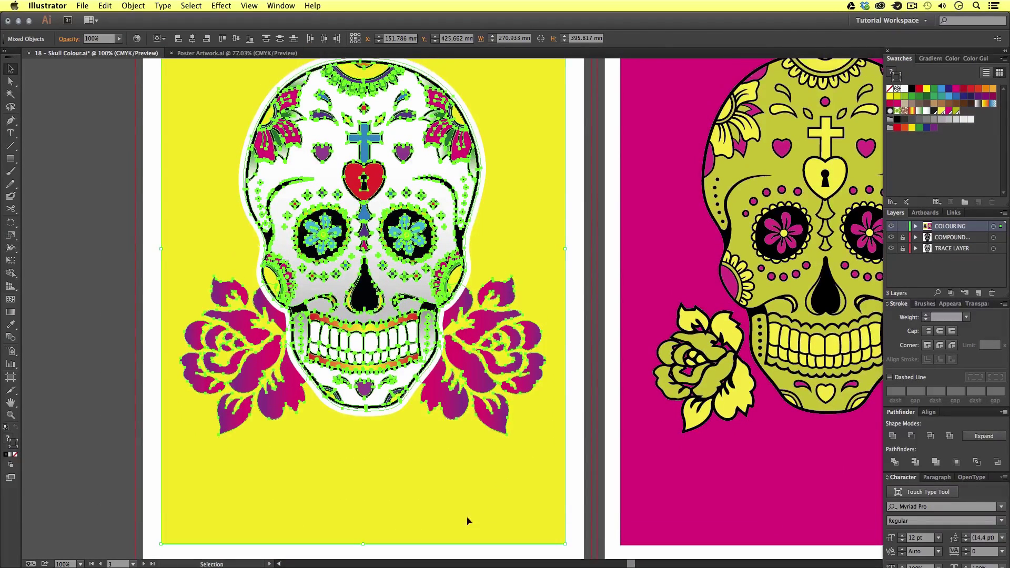
left_click(408, 465, "shift")
scroll(517, 460, "up", 2)
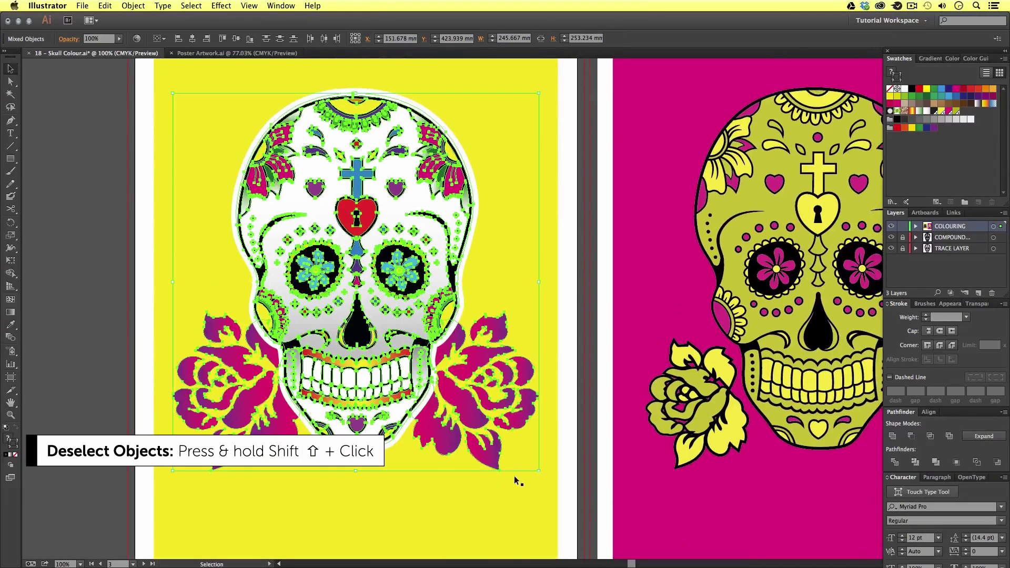
key("super+g")
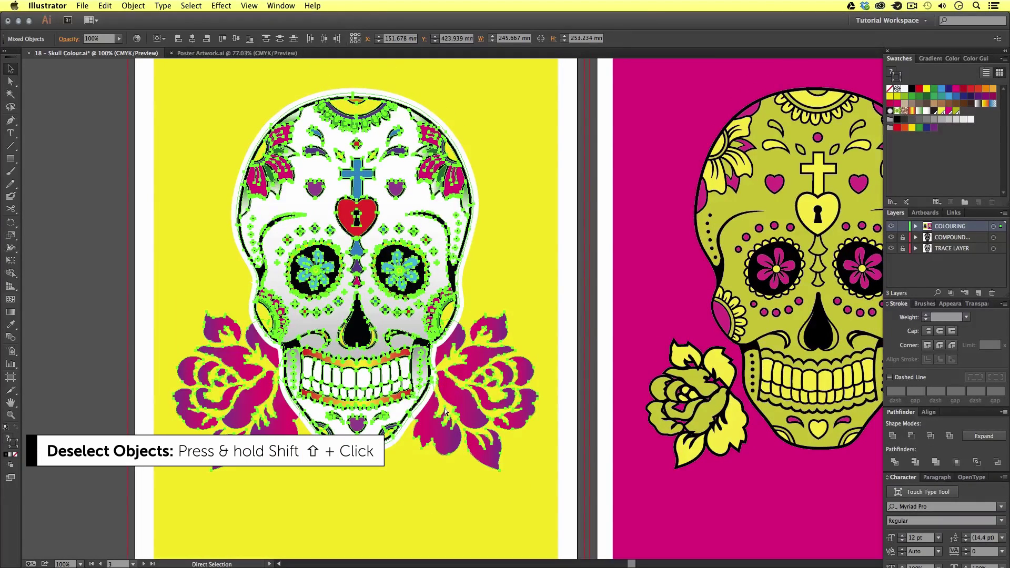
left_click_drag(380, 325, 356, 377)
left_click_drag(374, 419, 373, 284)
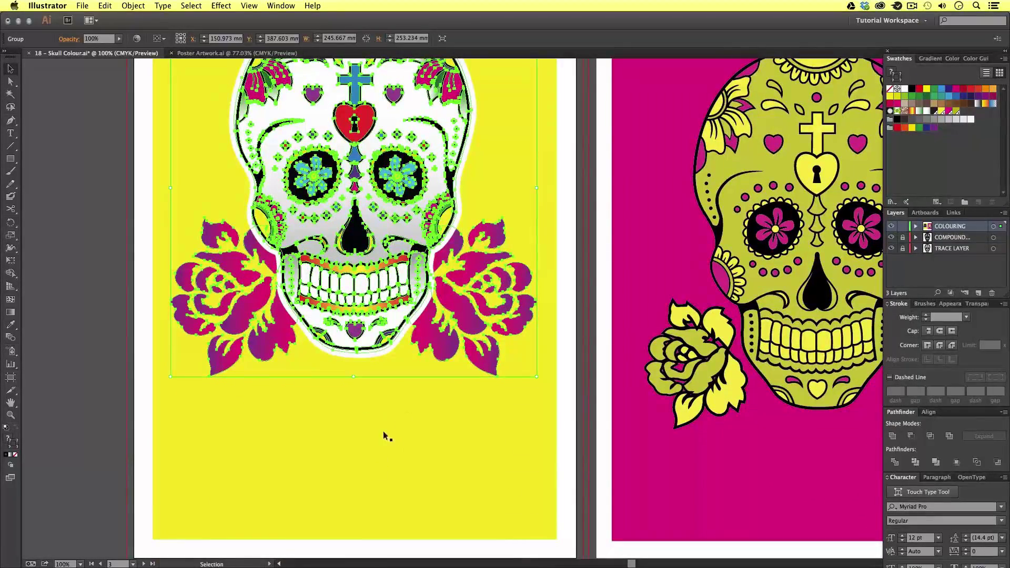
- Add the point text "DIA DE LOS" on the yellow background below the skull
left_click(386, 434)
key("z")
left_click(443, 409)
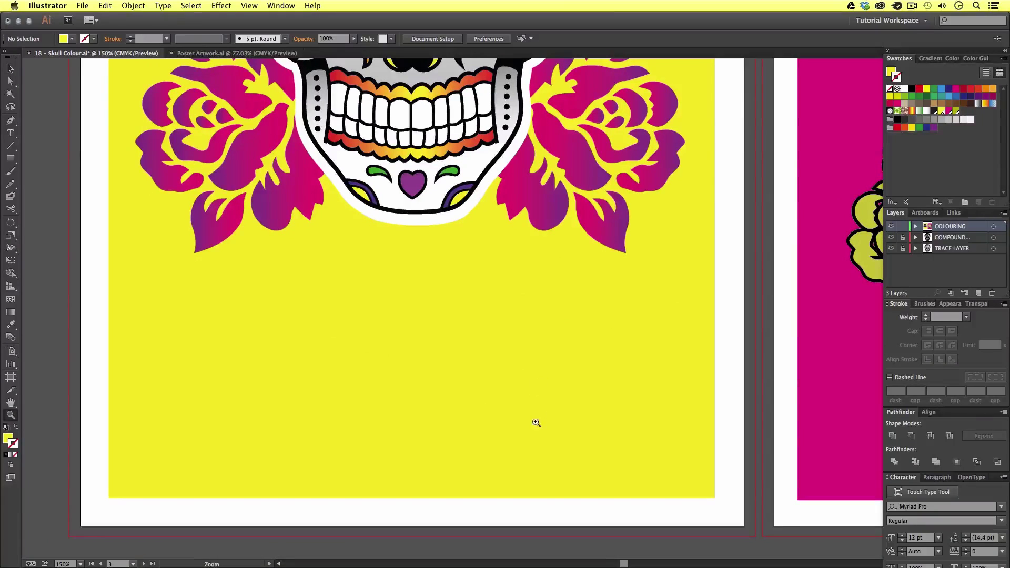
key("v")
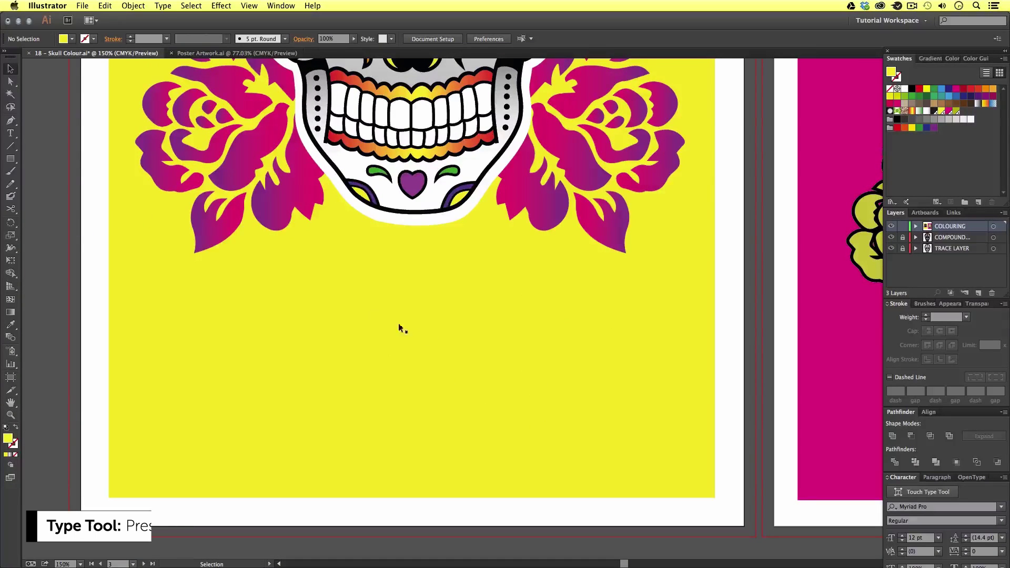
key("t")
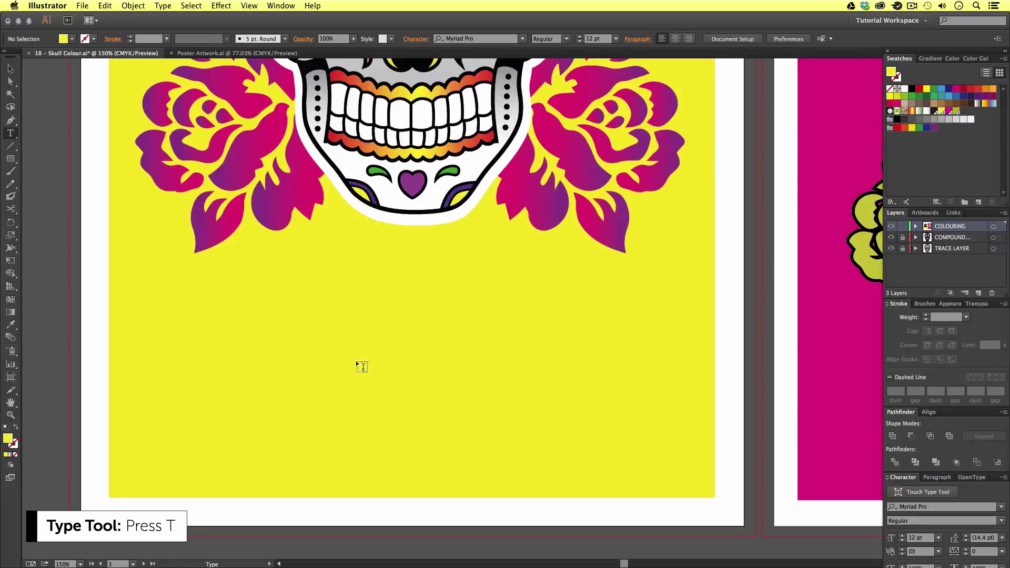
left_click(259, 310)
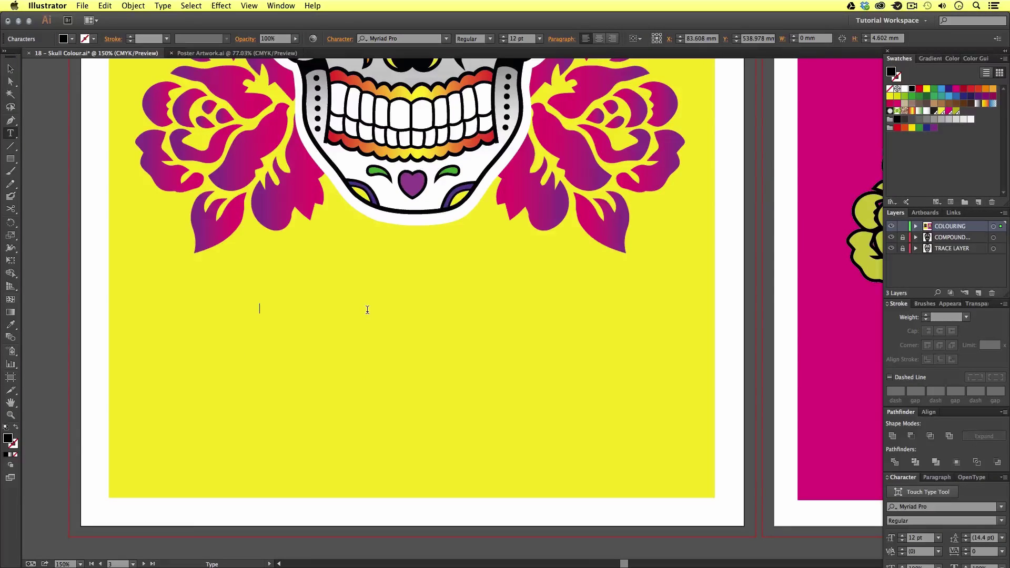
type("DIA DE LOS")
left_click(11, 69)
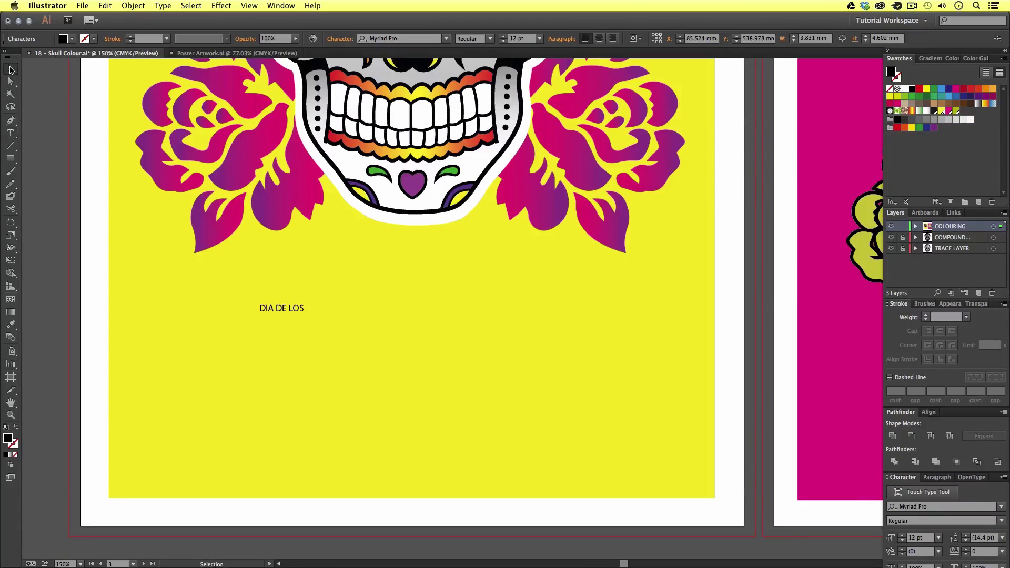
left_click(353, 309)
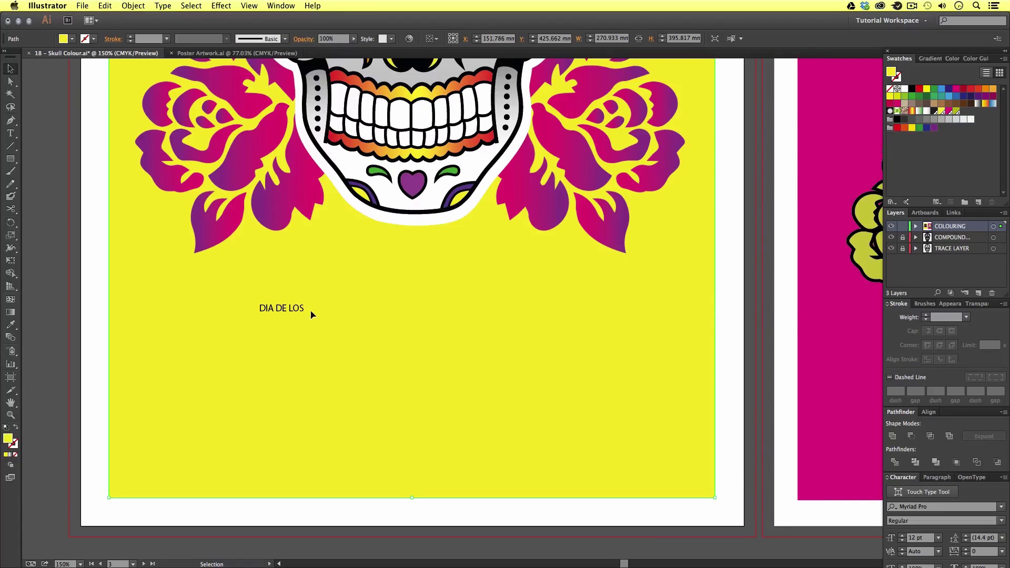
- Enlarge the "DIA DE LOS" text to about 155 mm wide and position it below the skull
left_click(297, 311)
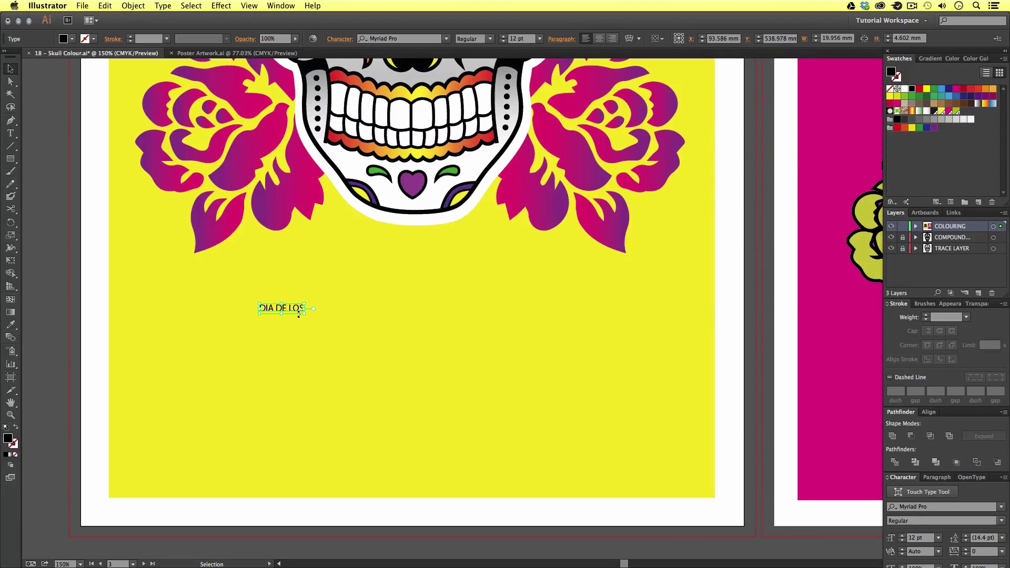
key("s")
left_click_drag(322, 327, 554, 435)
key("v")
left_click_drag(480, 325, 471, 366)
- Set the font of the whole "DIA DE LOS" text to White Vinegar Regular
double_click(440, 337)
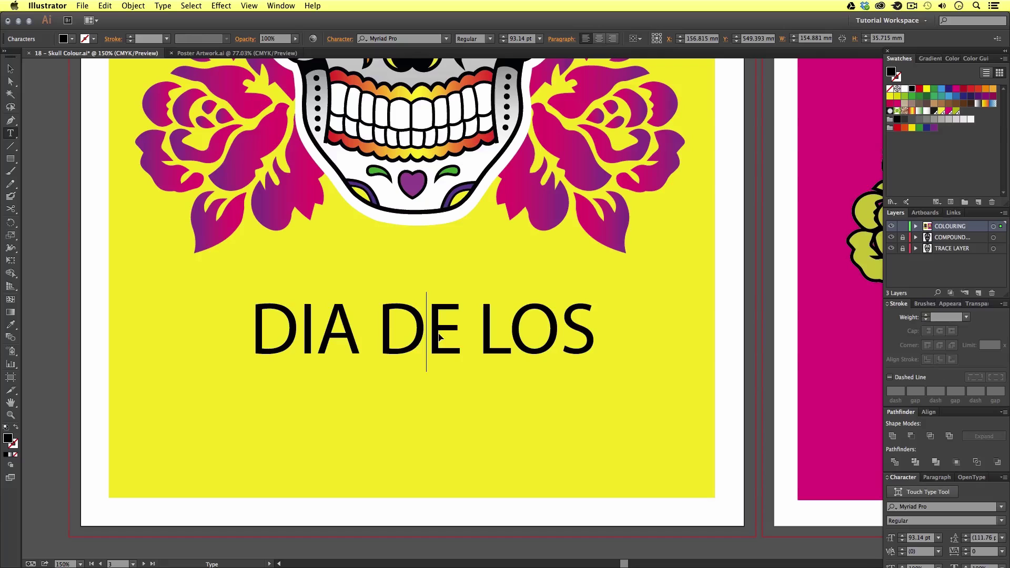
key("super+a")
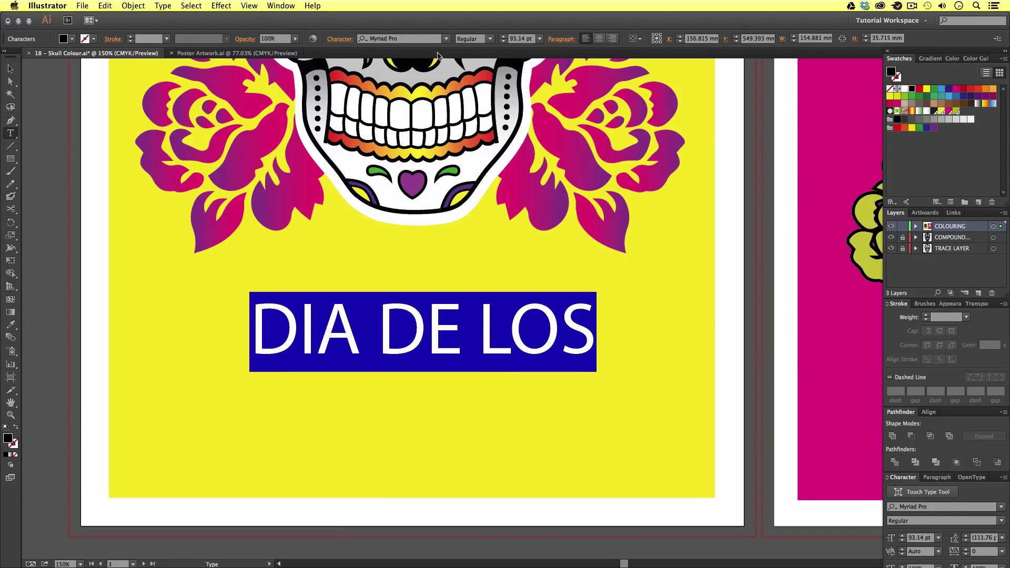
left_click(404, 37)
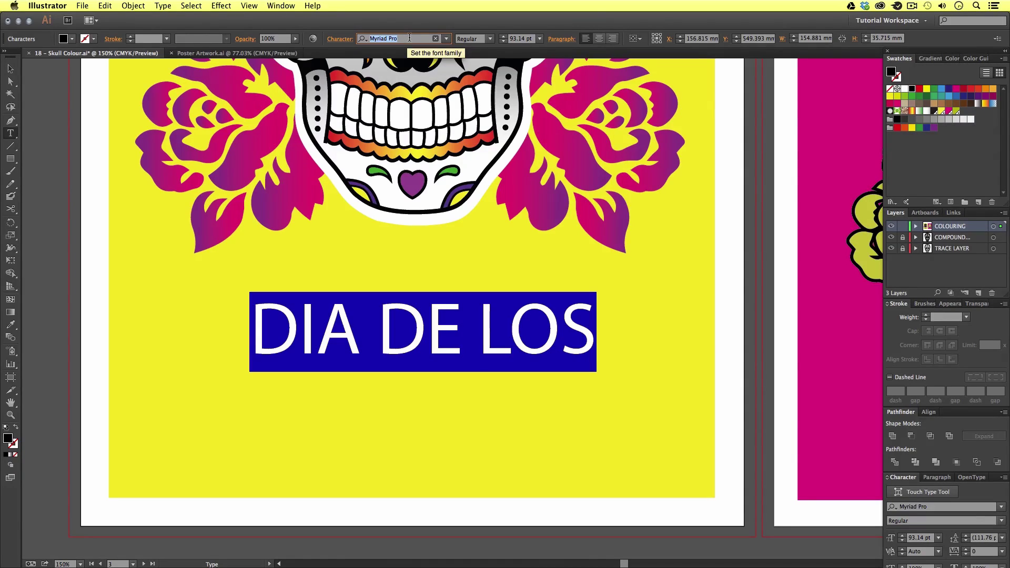
type("WHI")
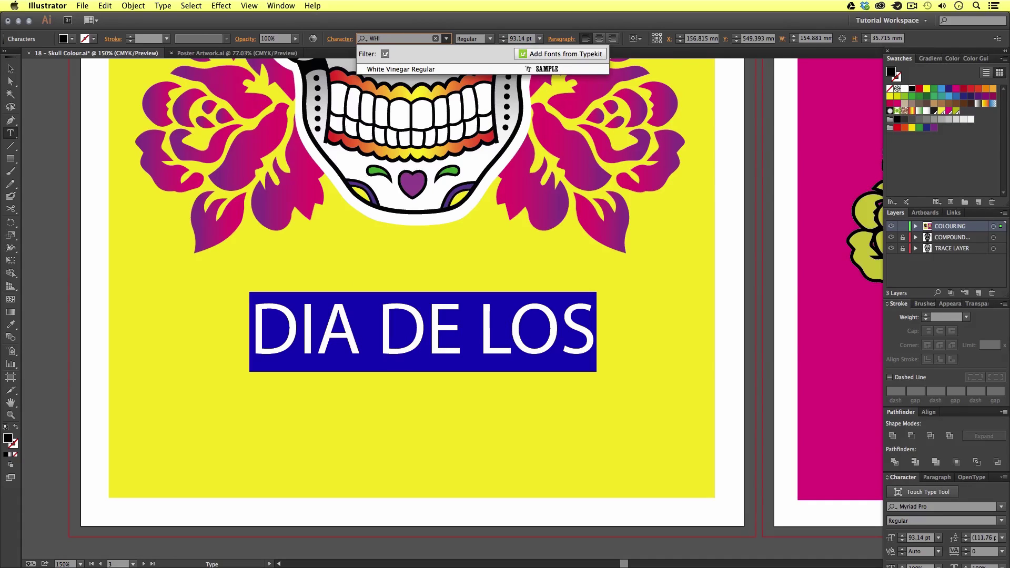
left_click(401, 70)
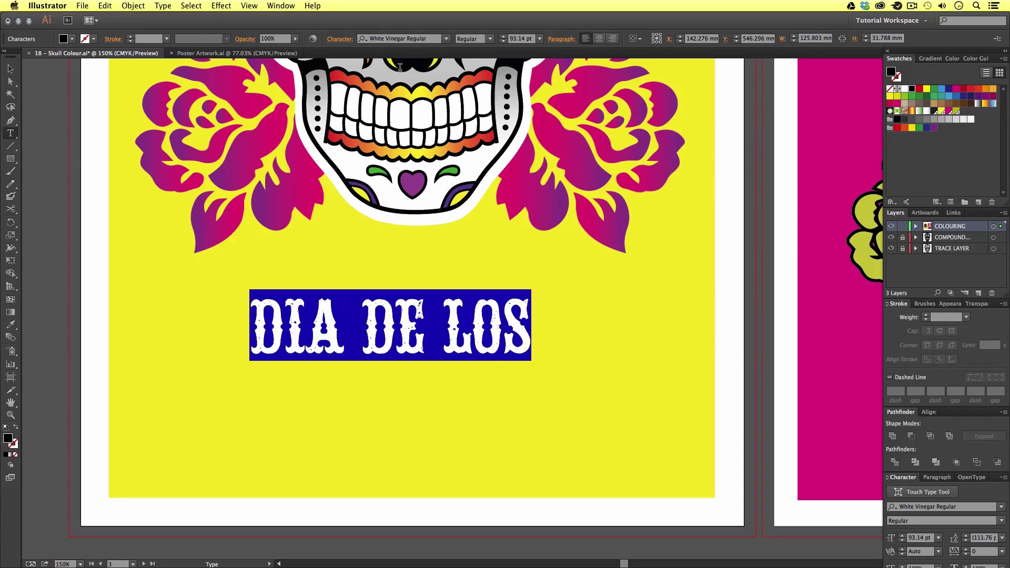
left_click(9, 70)
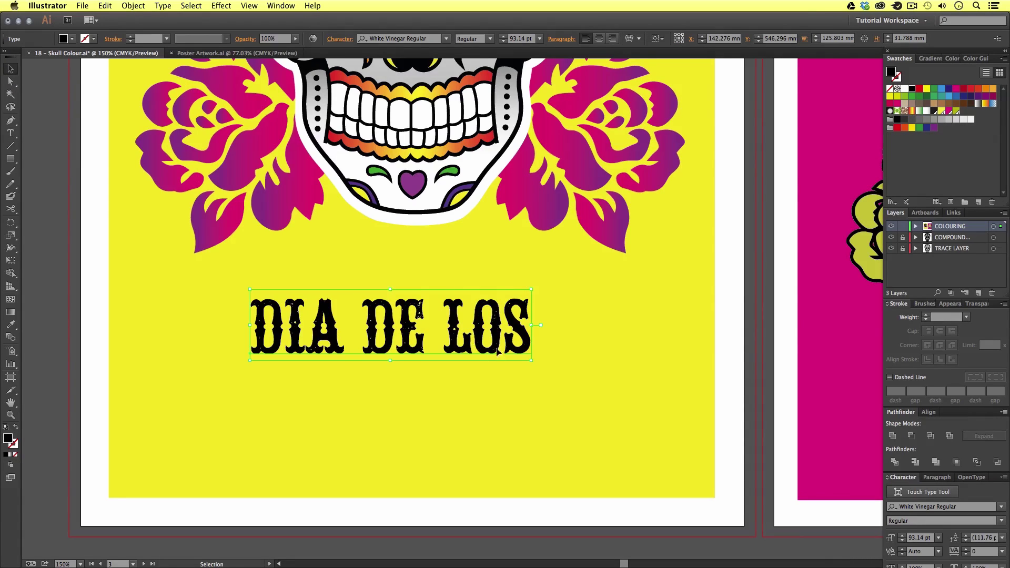
- Scale "DIA DE LOS" up to about 143 mm wide and centre it by eye below the skull
mouse_move(484, 342)
left_mouse_down()
mouse_move(504, 334)
mouse_move(490, 323)
left_mouse_up()
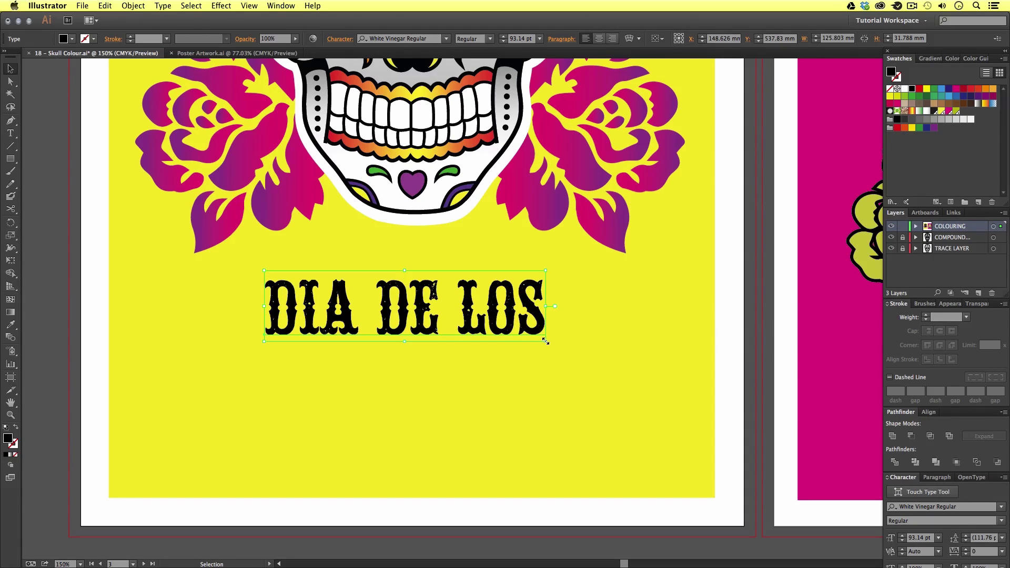
left_click_drag(546, 342, 493, 330)
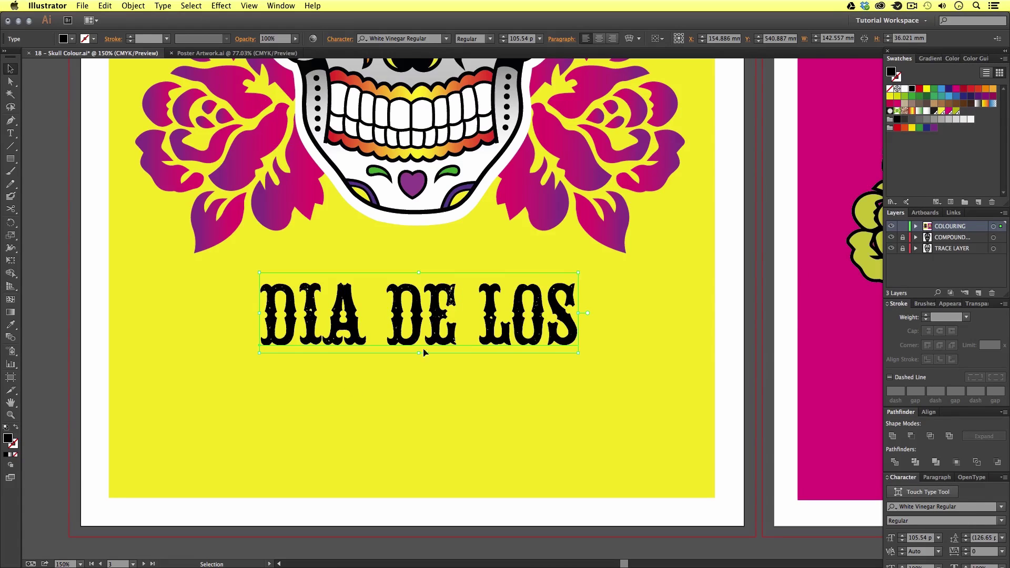
left_click_drag(421, 314, 416, 318)
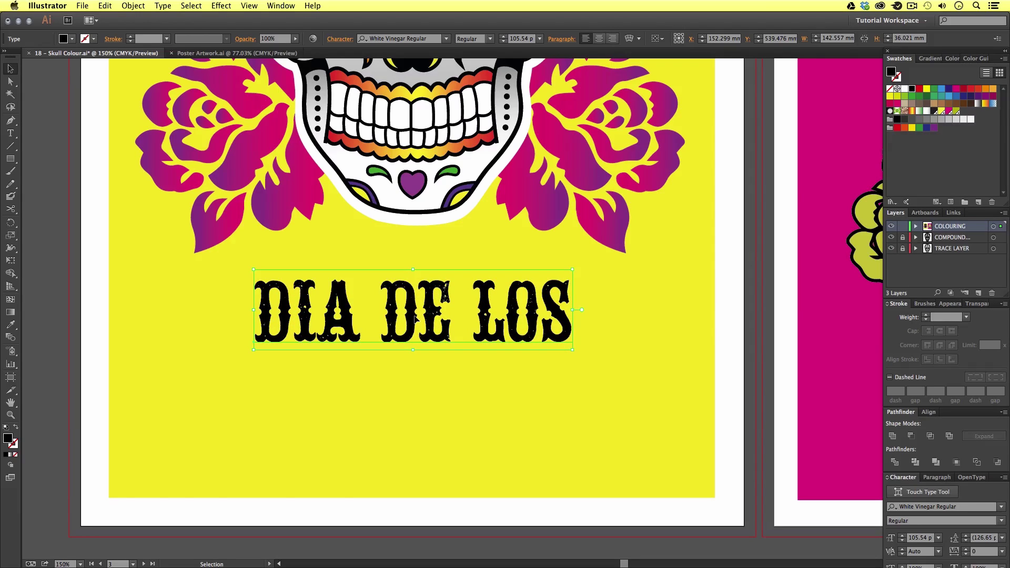
- Duplicate the "DIA DE LOS" text directly below the original and replace the copy's wording with "MUERTOS"
key("super+c")
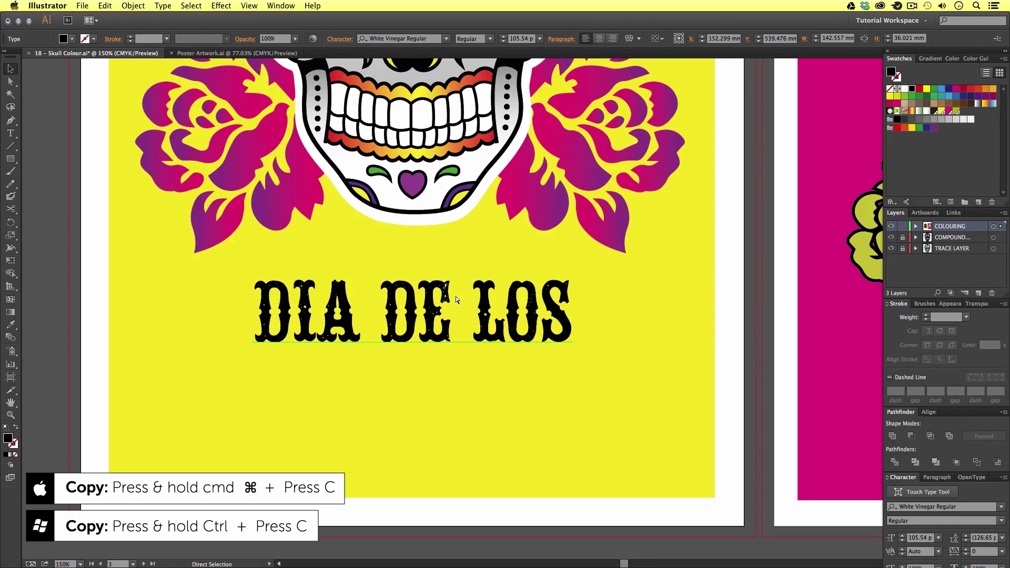
key("super+v")
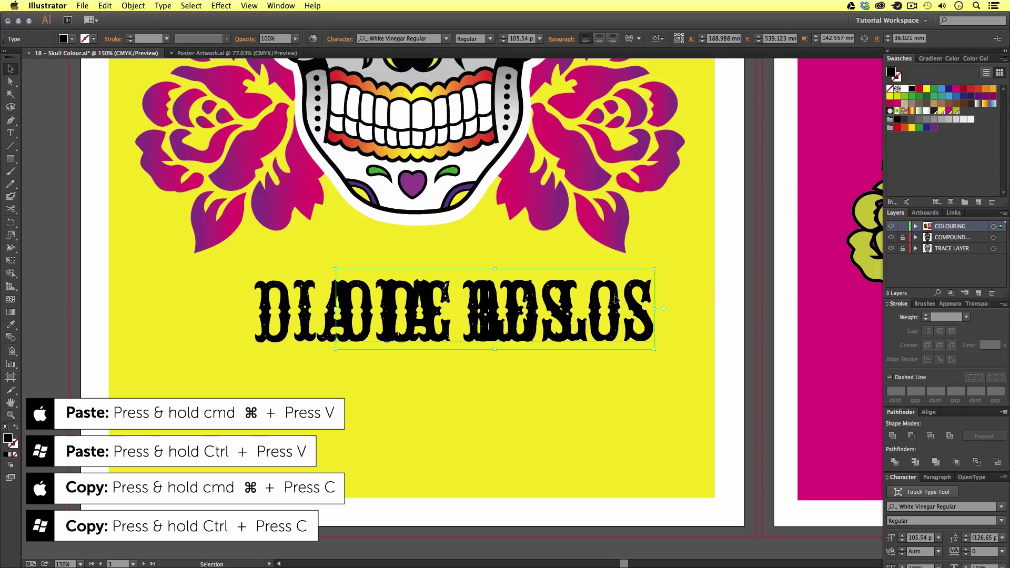
left_click_drag(616, 300, 533, 367)
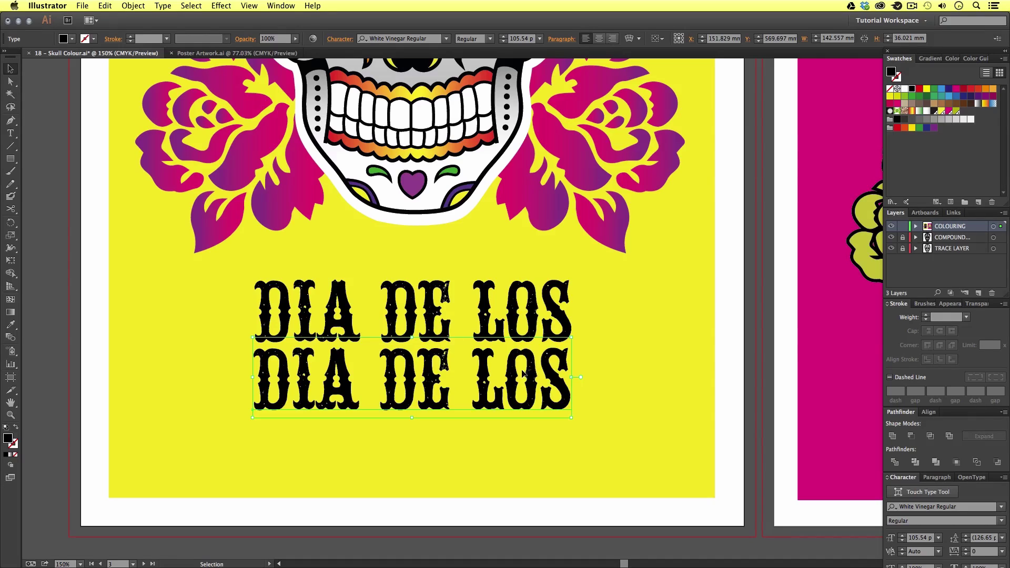
triple_click(489, 381)
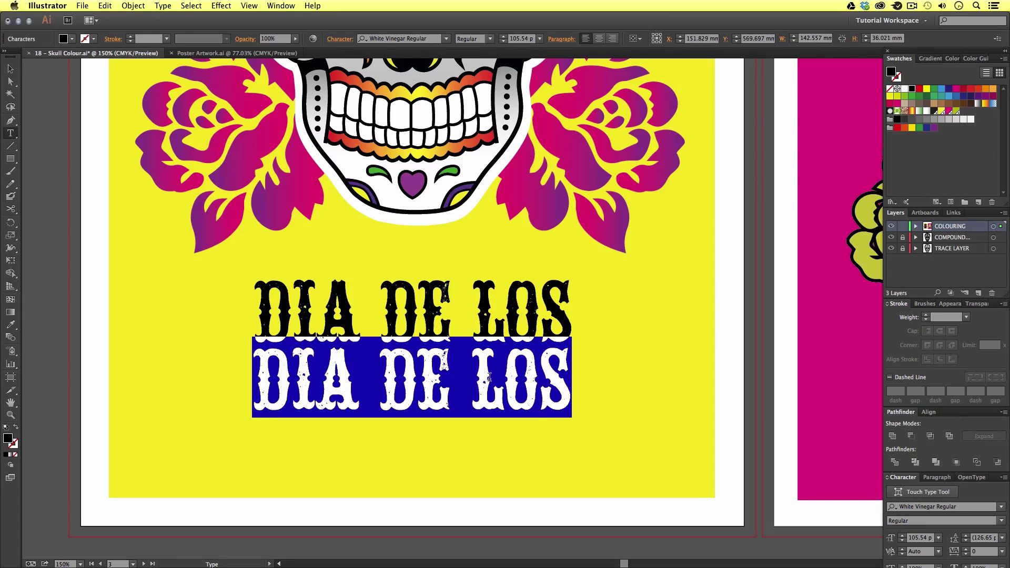
type("MUERTOS")
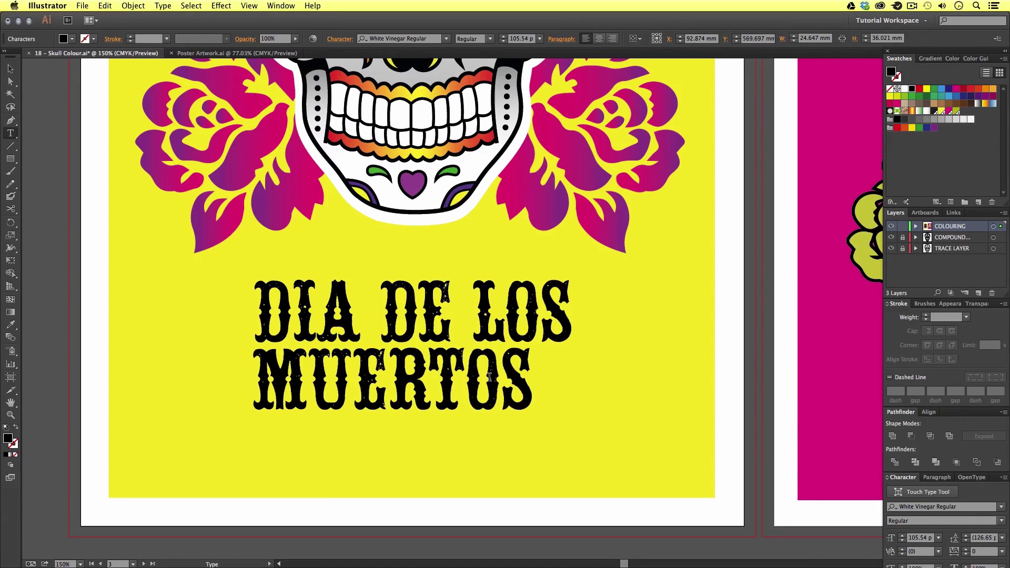
- Set the font of the whole "MUERTOS" text to the dead saloon Regular
left_click_drag(533, 372, 252, 375)
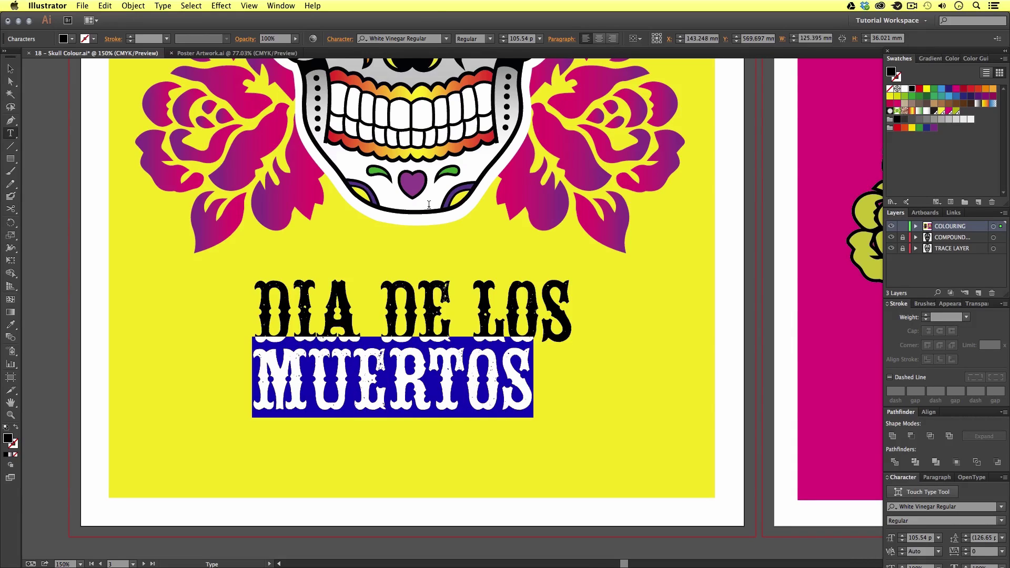
left_click(404, 36)
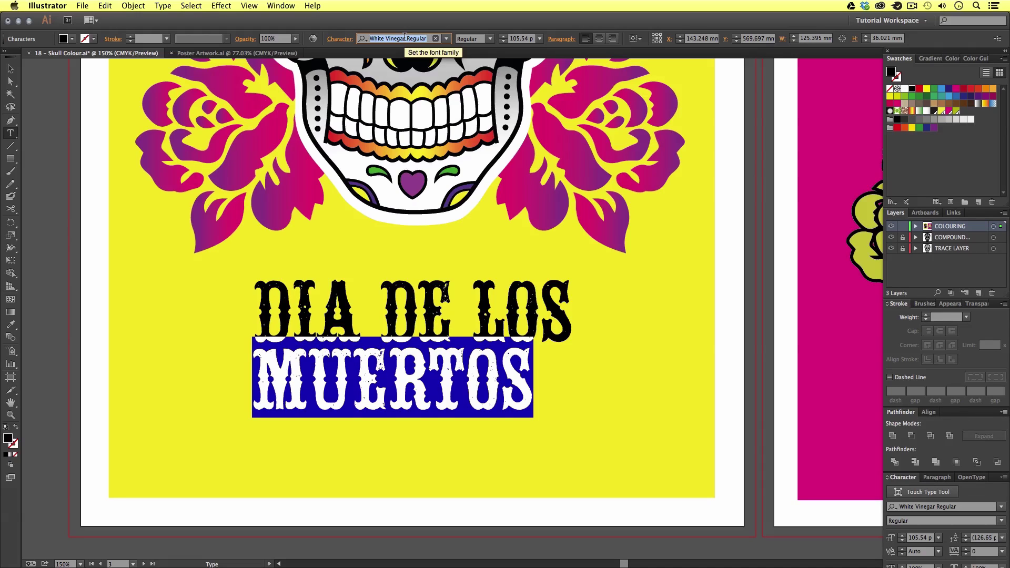
type("DEAD")
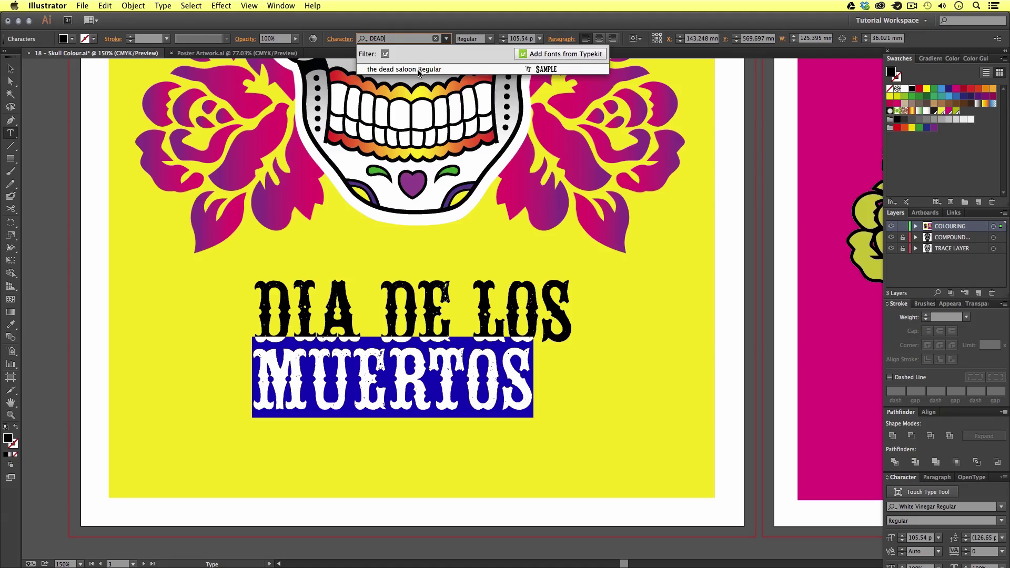
left_click(425, 69)
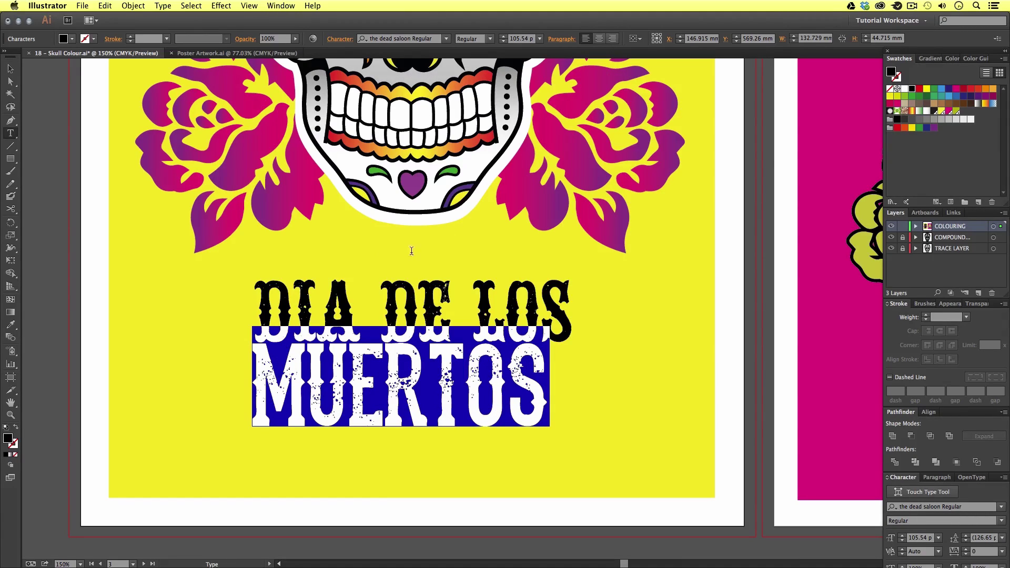
- Scale "MUERTOS" up to about 143 mm wide and line it up directly beneath "DIA DE LOS"
left_click(10, 69)
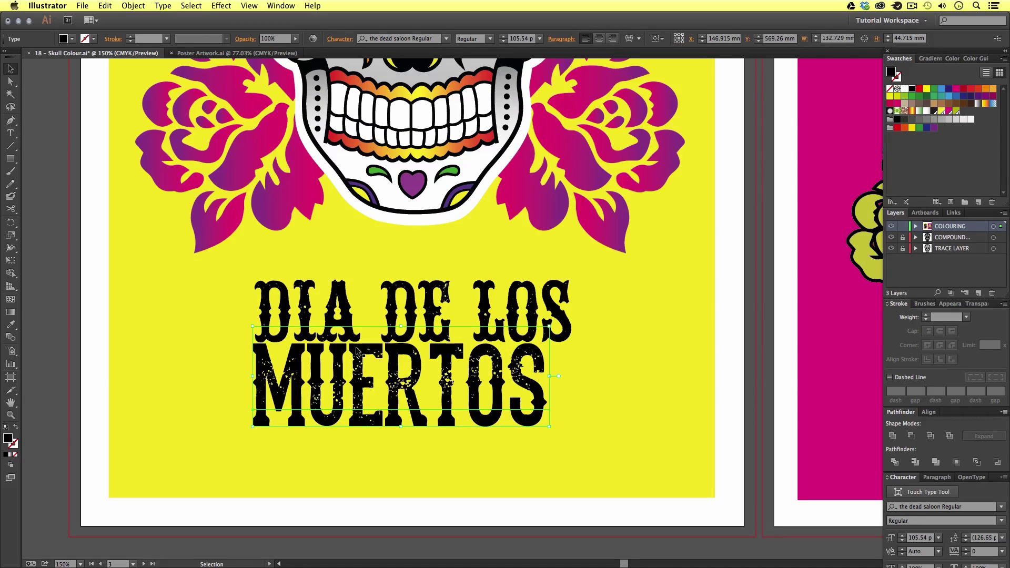
left_click_drag(412, 386, 415, 389)
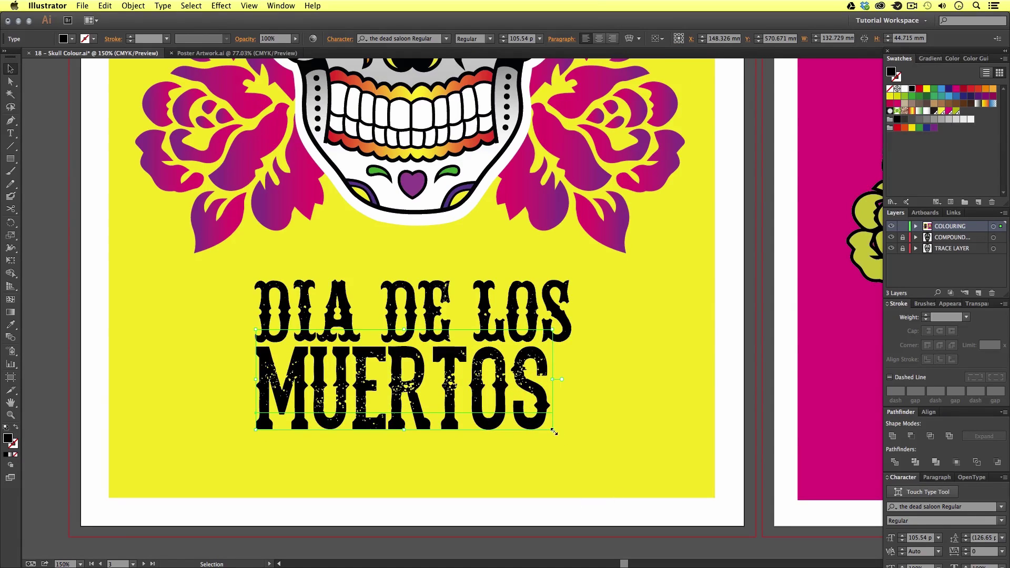
left_click_drag(553, 431, 576, 427)
left_click_drag(466, 383, 464, 387)
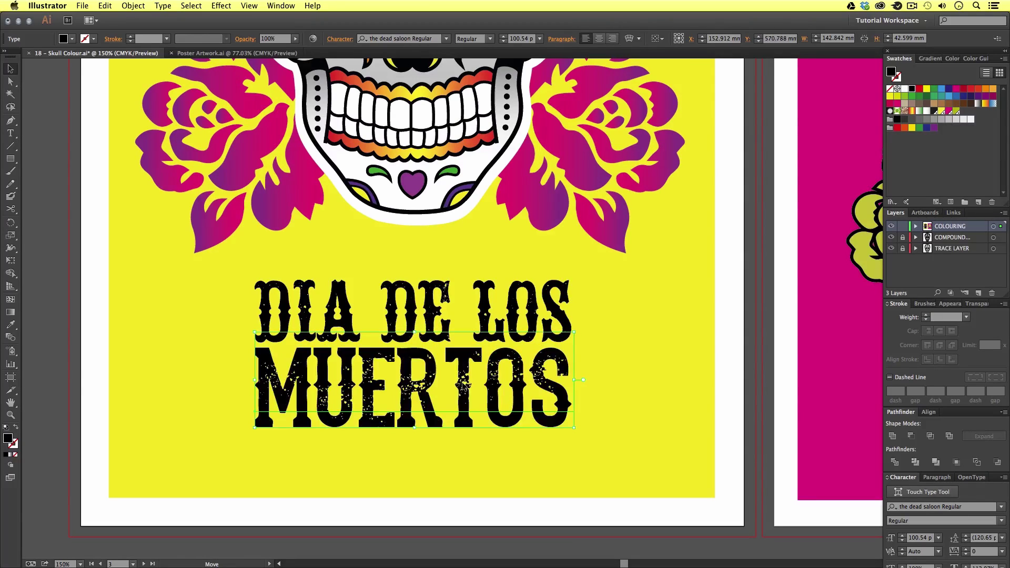
left_click(732, 439)
- Duplicate the "MUERTOS" text below the original and shrink the copy to about 62 pt
left_click(518, 372)
key("a")
left_click_drag(509, 390, 549, 454)
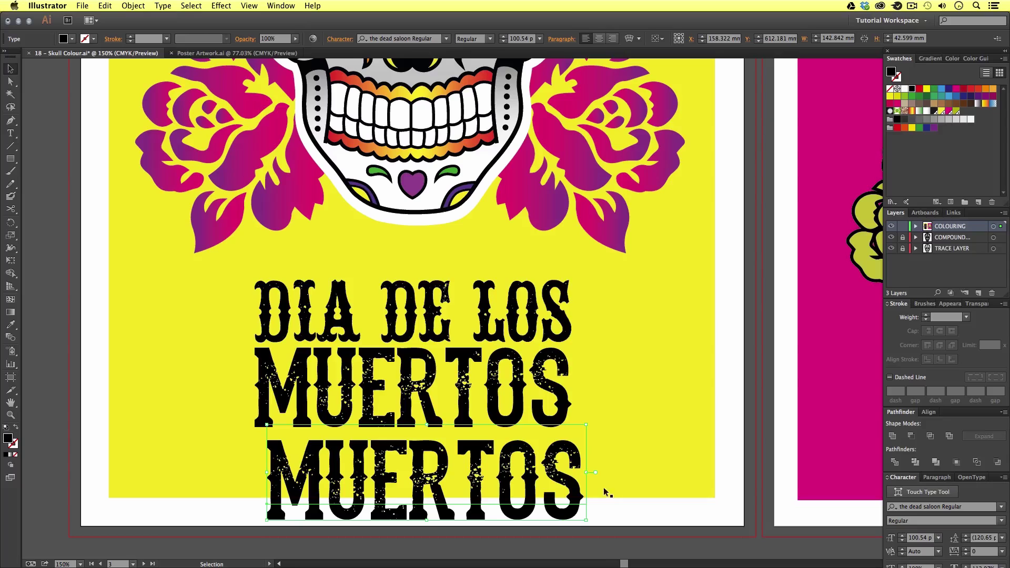
left_click_drag(587, 521, 465, 484)
- Replace the wording of the smaller copy with "DAY OF THE DEAD"
triple_click(412, 450)
type("DAY")
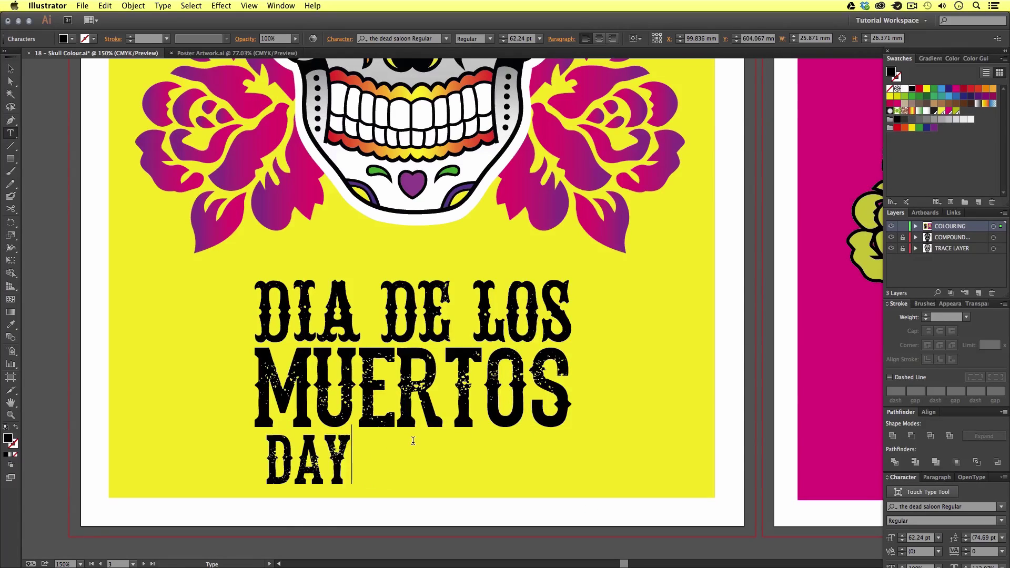
type(" OF THE DEAD")
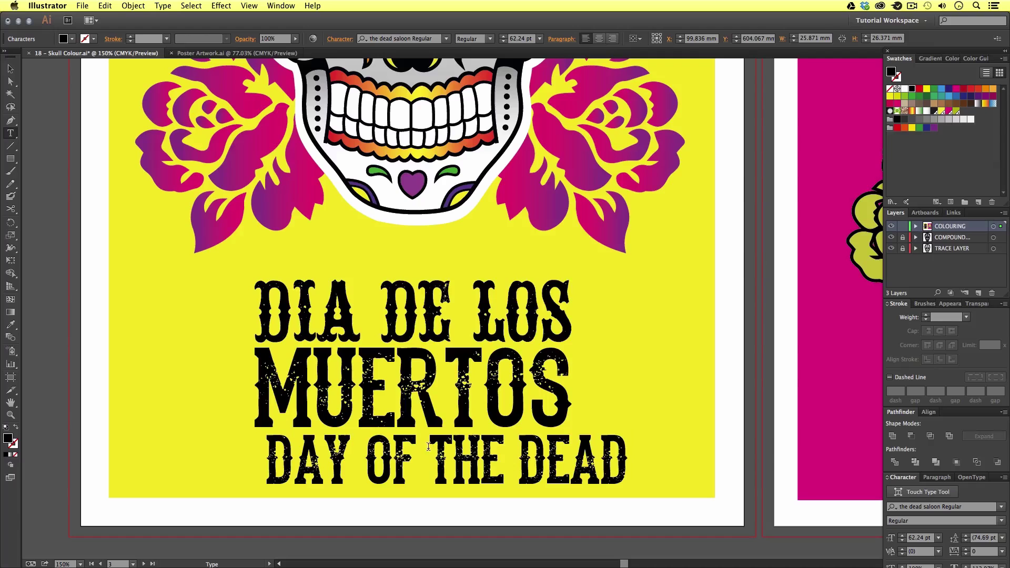
- Set the font of the whole "DAY OF THE DEAD" line to nu
triple_click(429, 450)
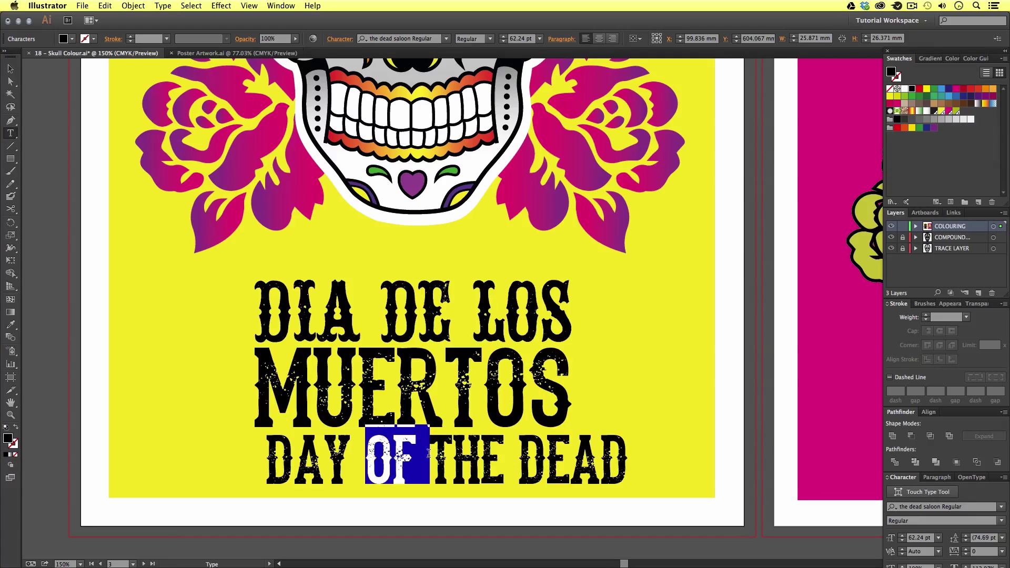
left_click(390, 39)
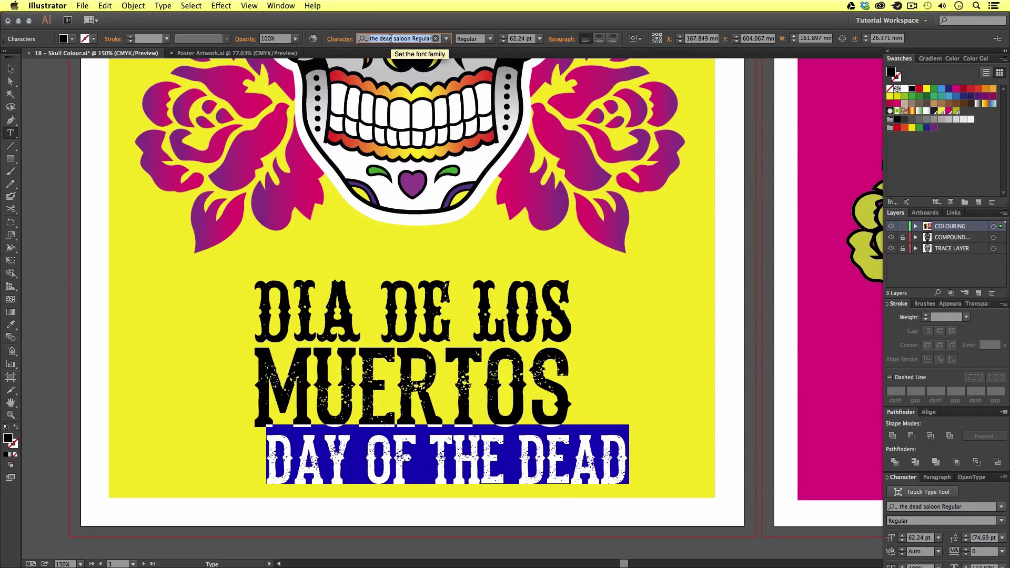
type("NU")
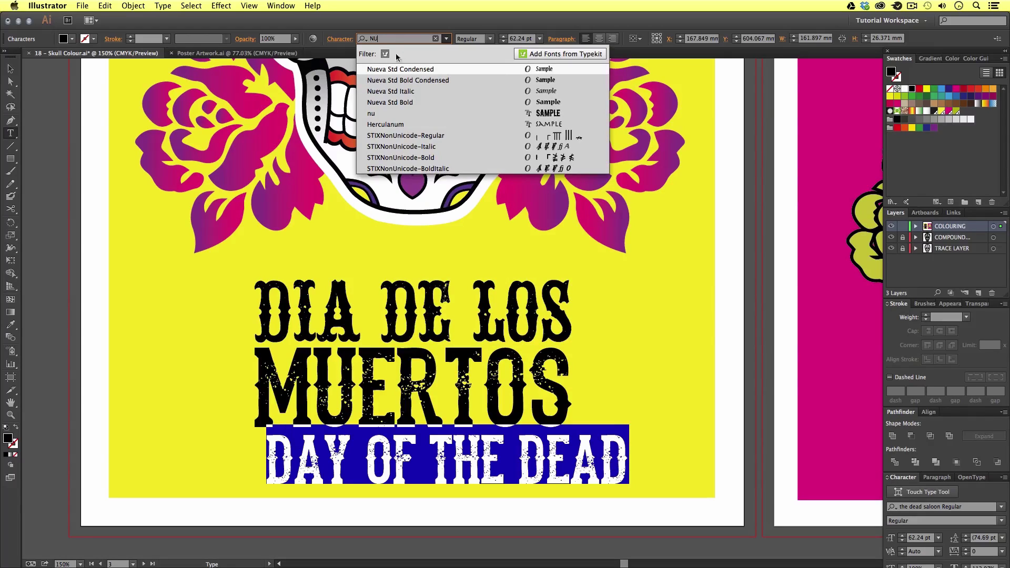
left_click(387, 115)
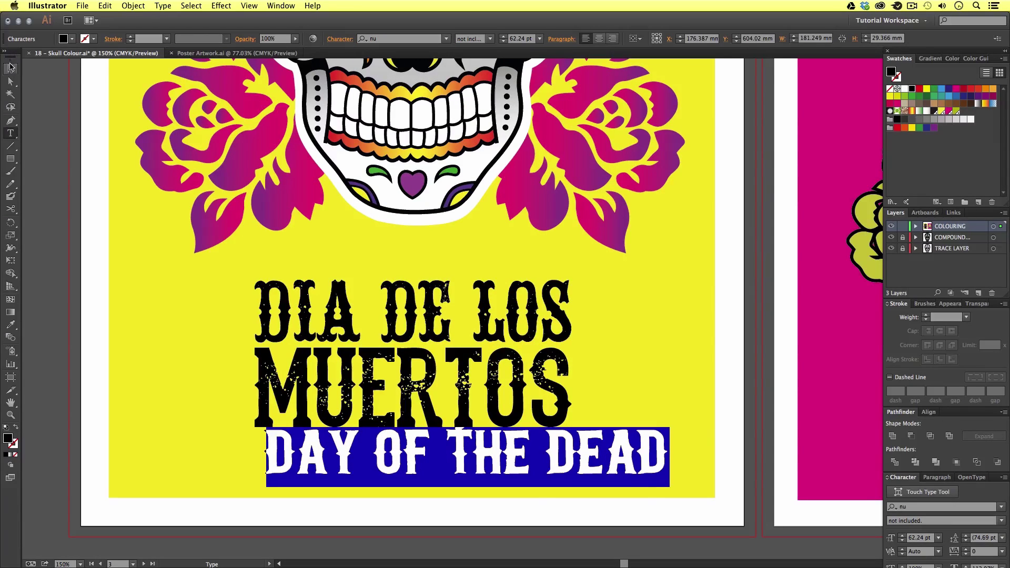
- Shrink "DAY OF THE DEAD" to about 75 mm wide and place it roughly centred below "MUERTOS"
left_click(12, 66)
key("s")
left_click_drag(677, 508, 478, 495)
key("v")
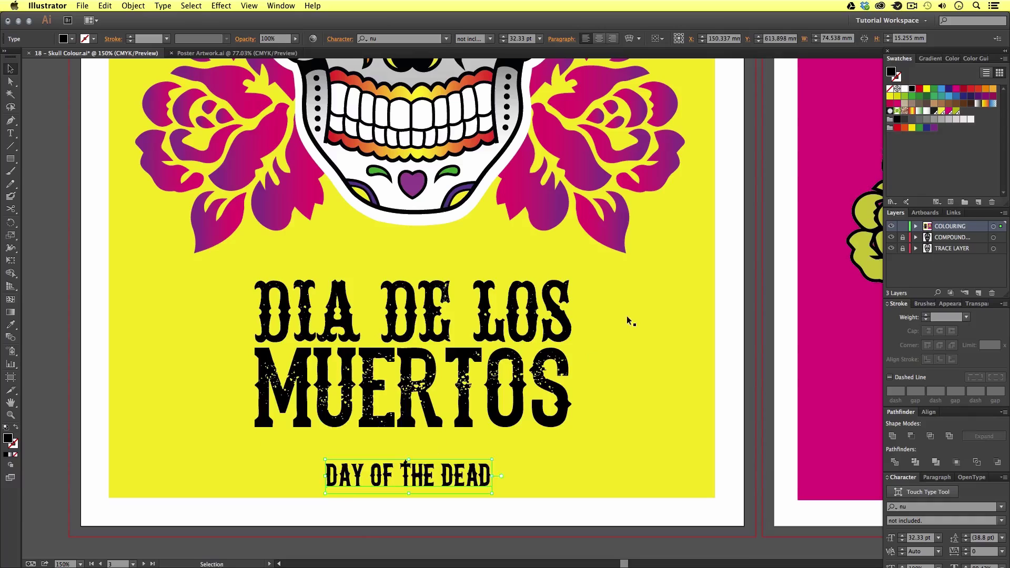
- Isolate the group containing the skull and its flowers for editing
scroll(600, 409, "up", 5)
scroll(578, 293, "down", 6)
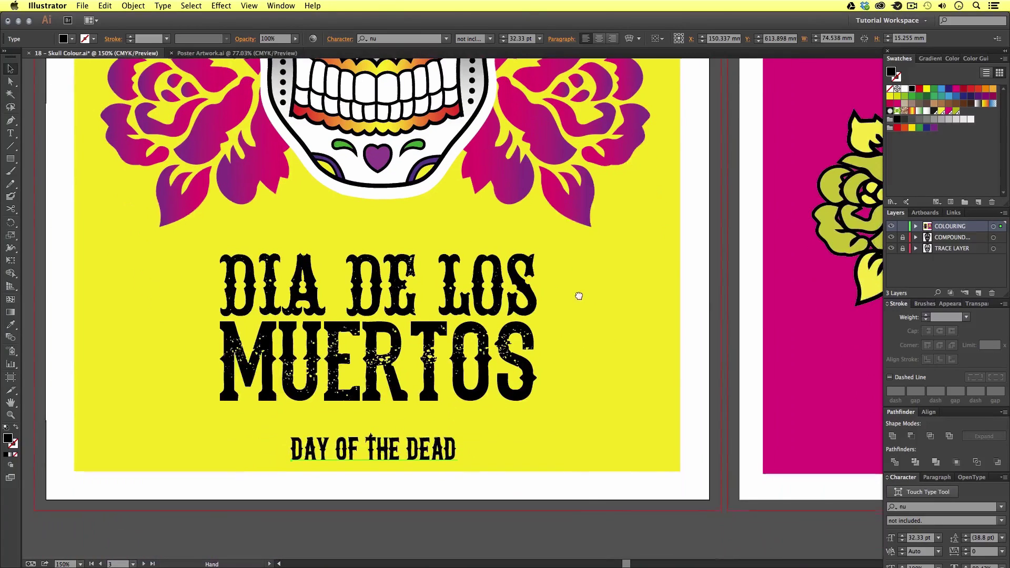
left_click_drag(559, 293, 560, 392)
left_click_drag(595, 448, 605, 419)
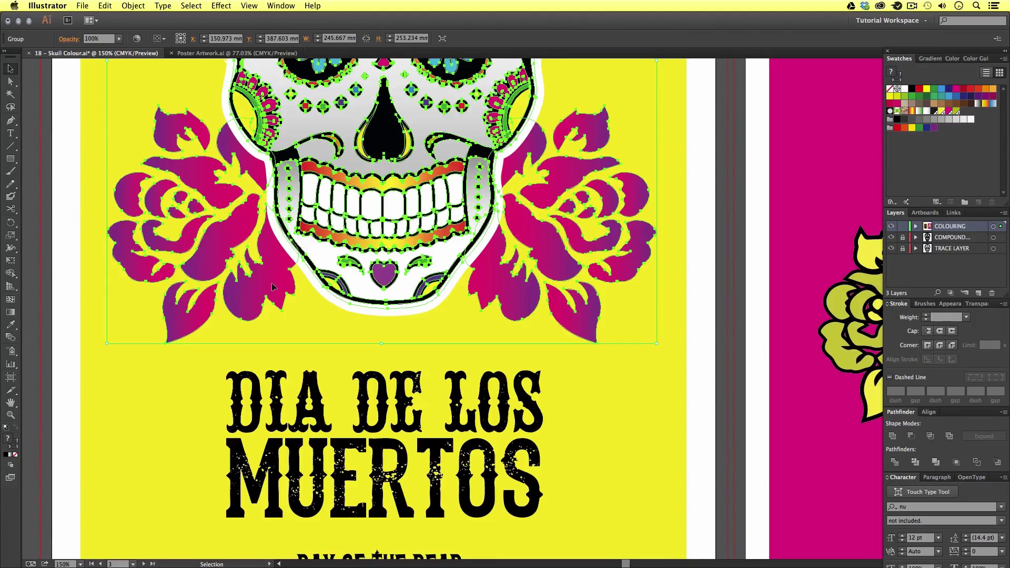
left_click(272, 283)
left_click_drag(274, 284, 416, 345)
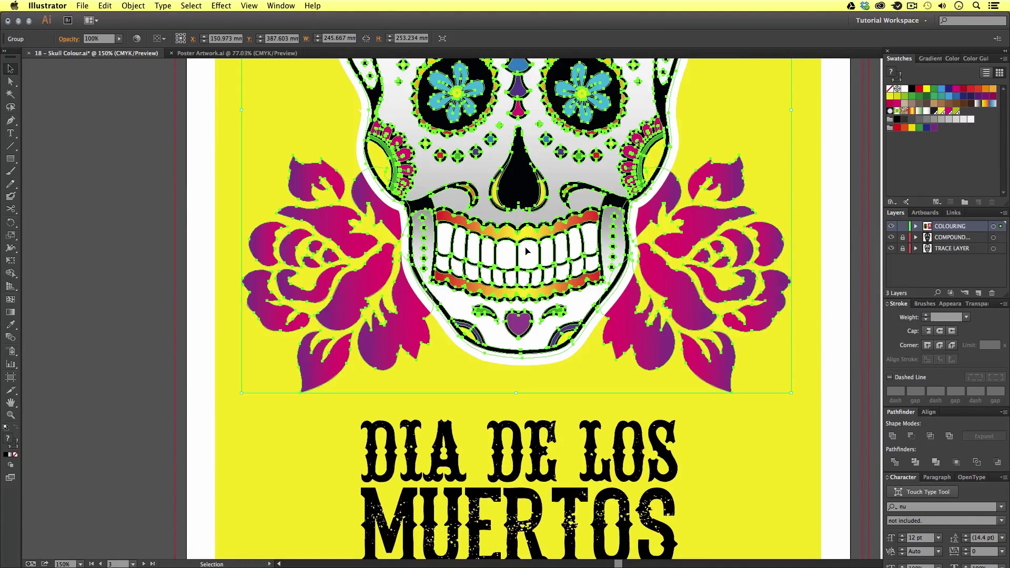
left_click(144, 287)
left_click(352, 320)
left_click(157, 287)
left_click(340, 302)
left_click(142, 324)
left_click(333, 319)
double_click(333, 318)
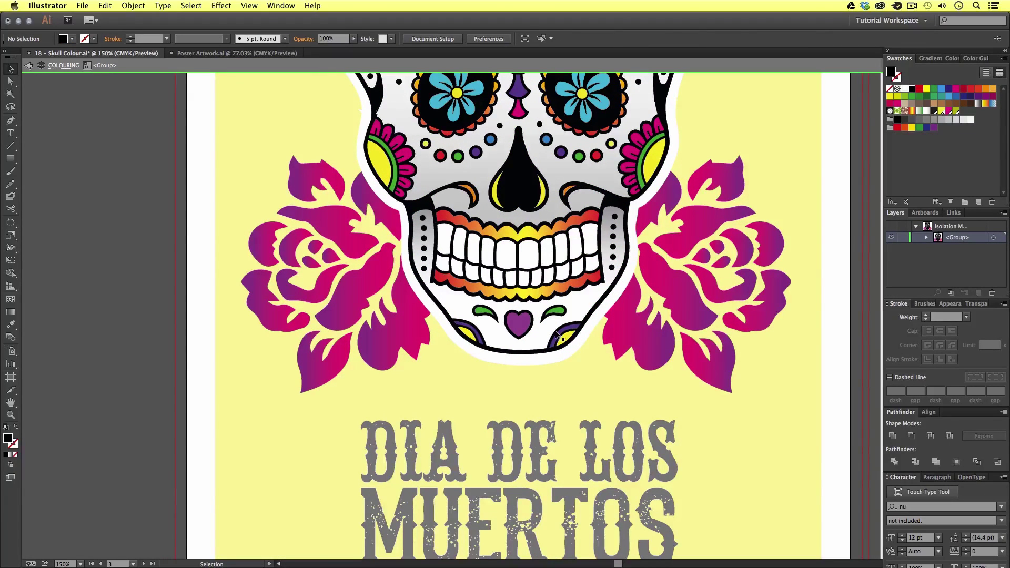
- Copy the rose on the skull's left side and leave isolation mode
left_click(353, 298)
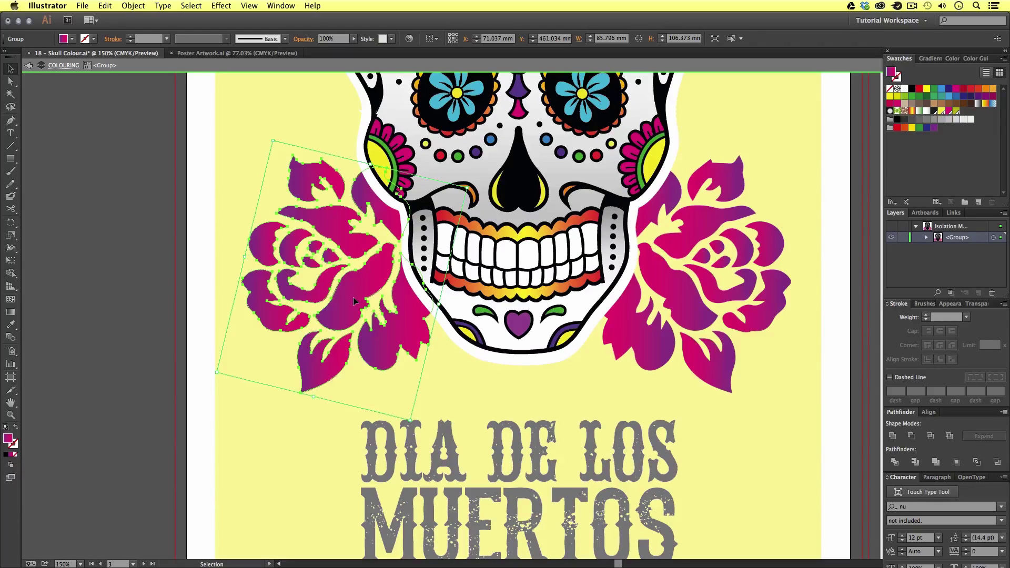
key("super+c")
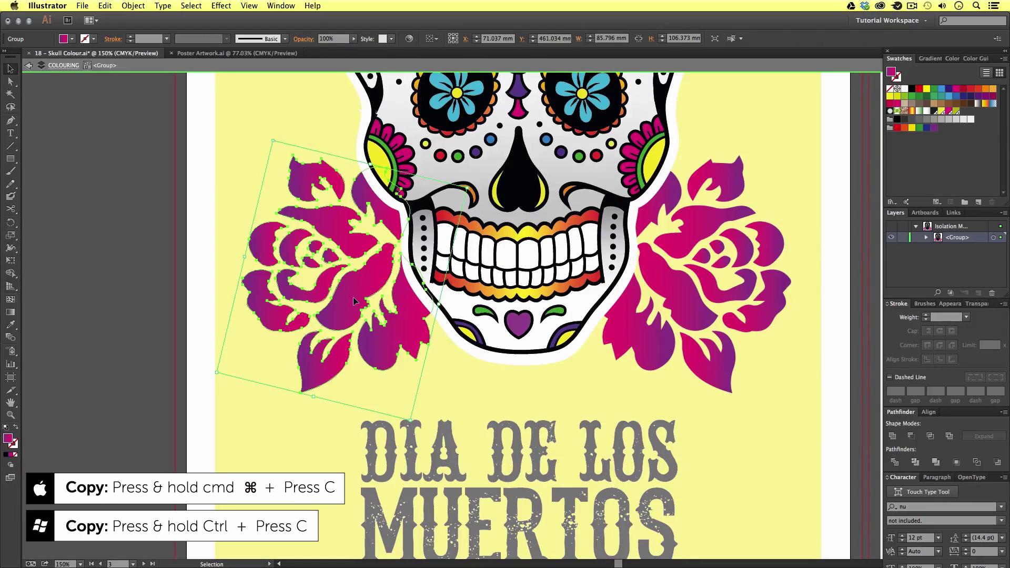
double_click(127, 350)
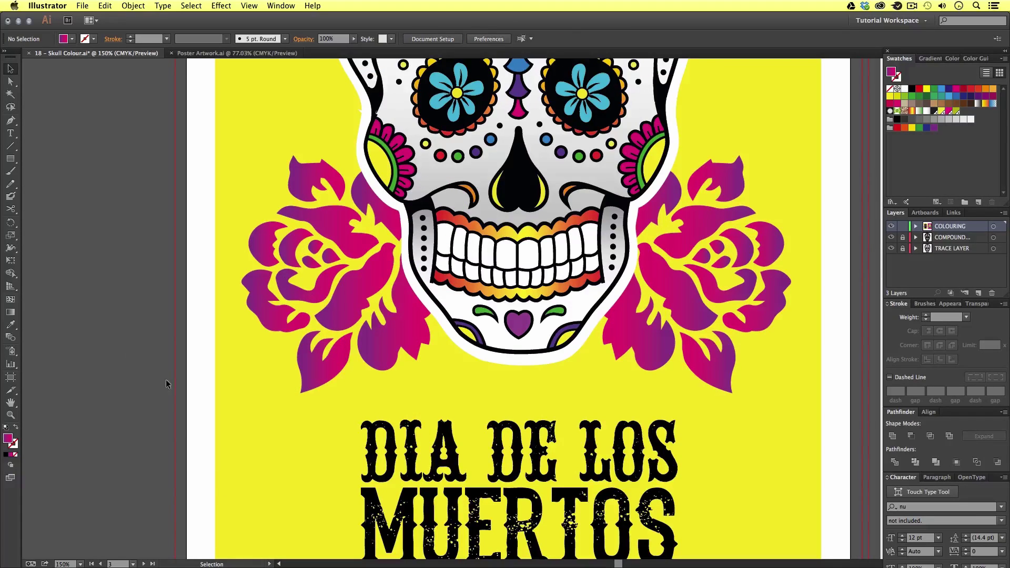
- Paste the copied rose in front and move it to the left of the title text
scroll(184, 409, "down", 5)
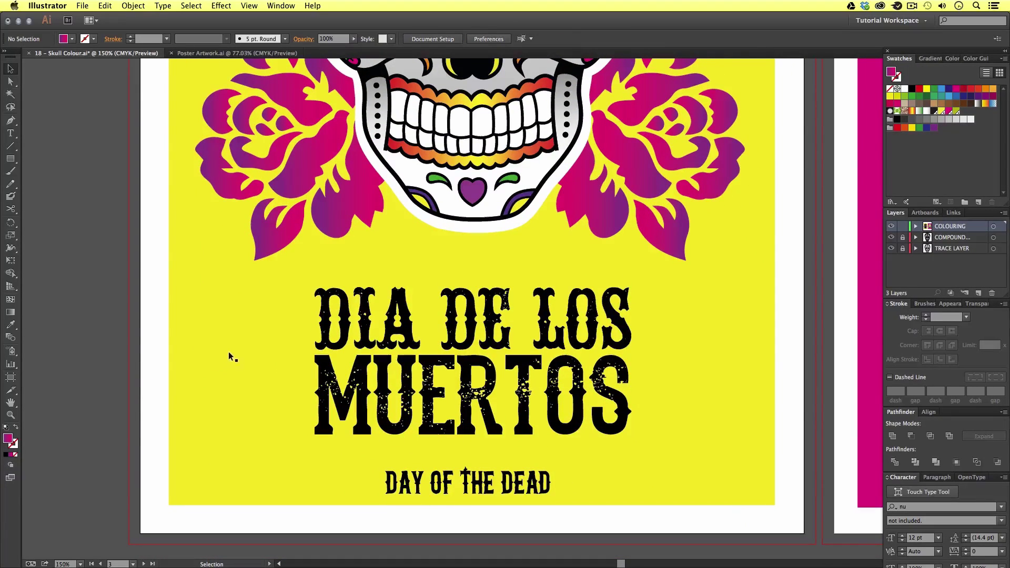
left_click(106, 6)
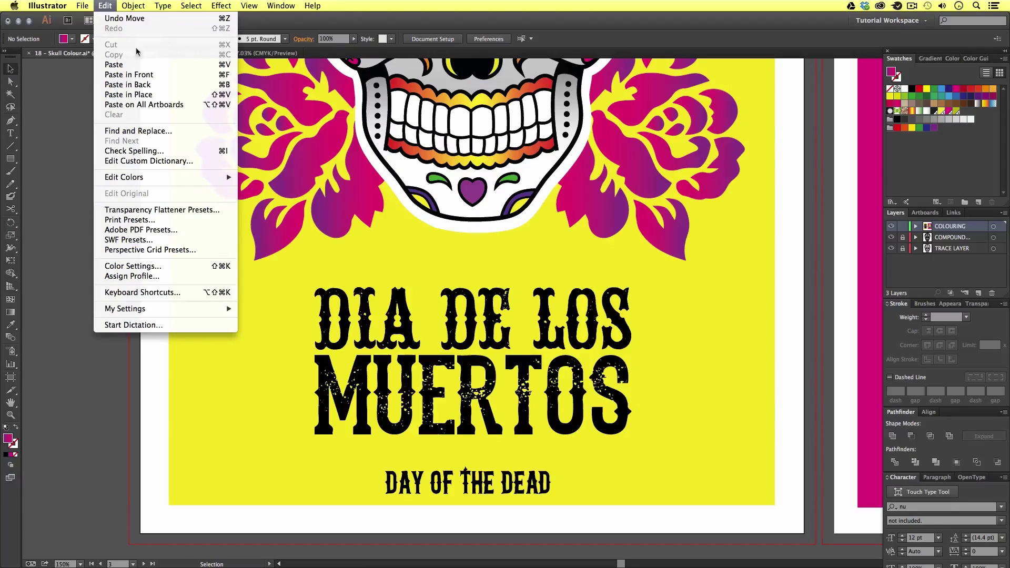
left_click(129, 74)
left_click_drag(342, 214, 289, 456)
key("space")
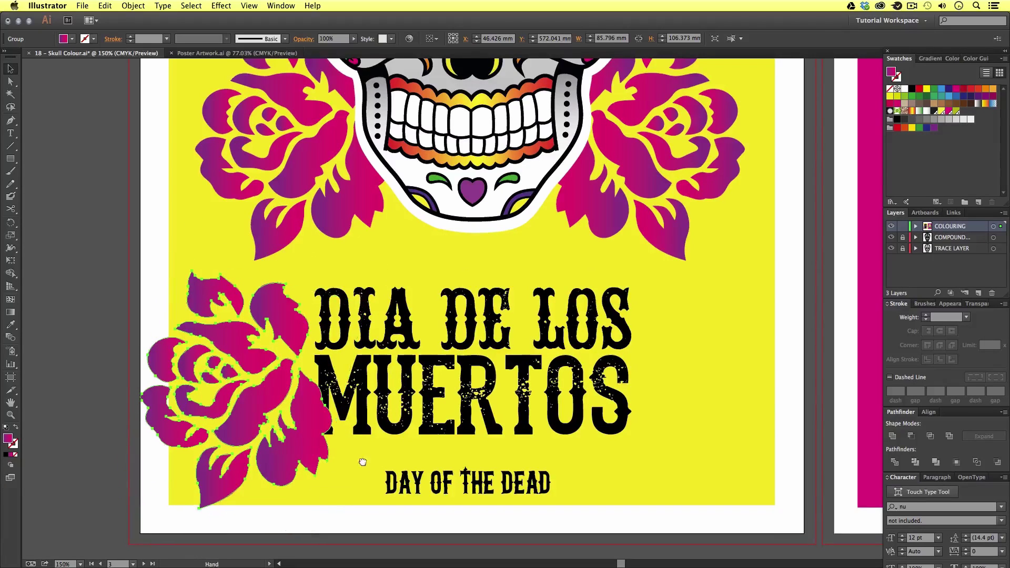
left_click_drag(359, 465, 372, 445)
left_click_drag(328, 409, 298, 424)
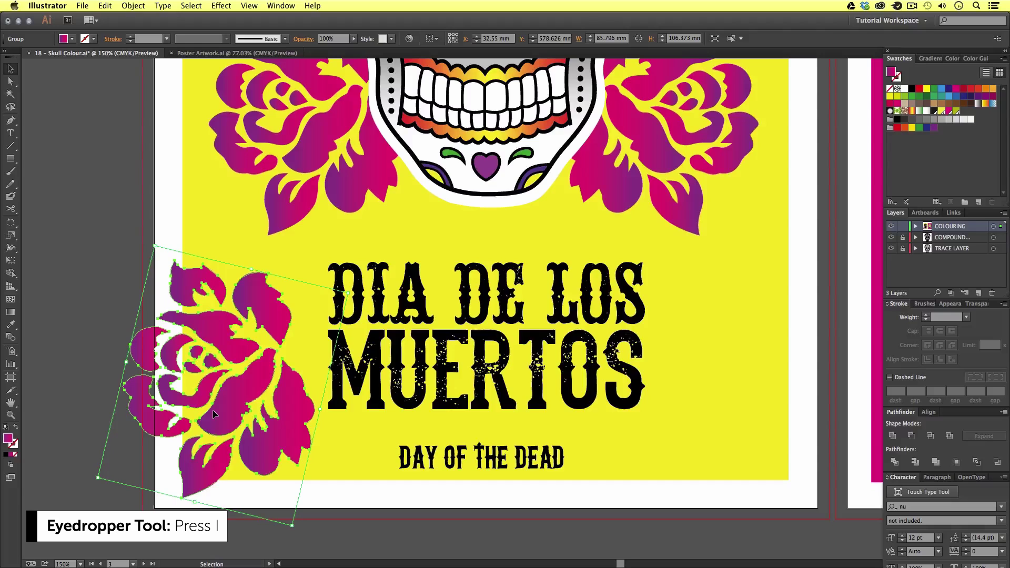
- Recolour the pasted rose black by sampling the "MUERTOS" text with the Eyedropper
key("i")
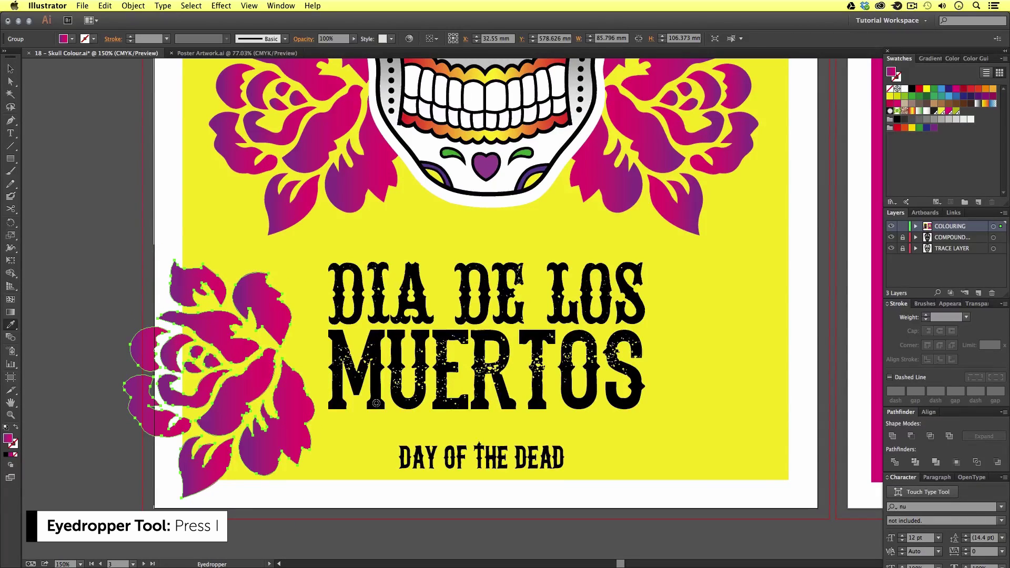
left_click(376, 403)
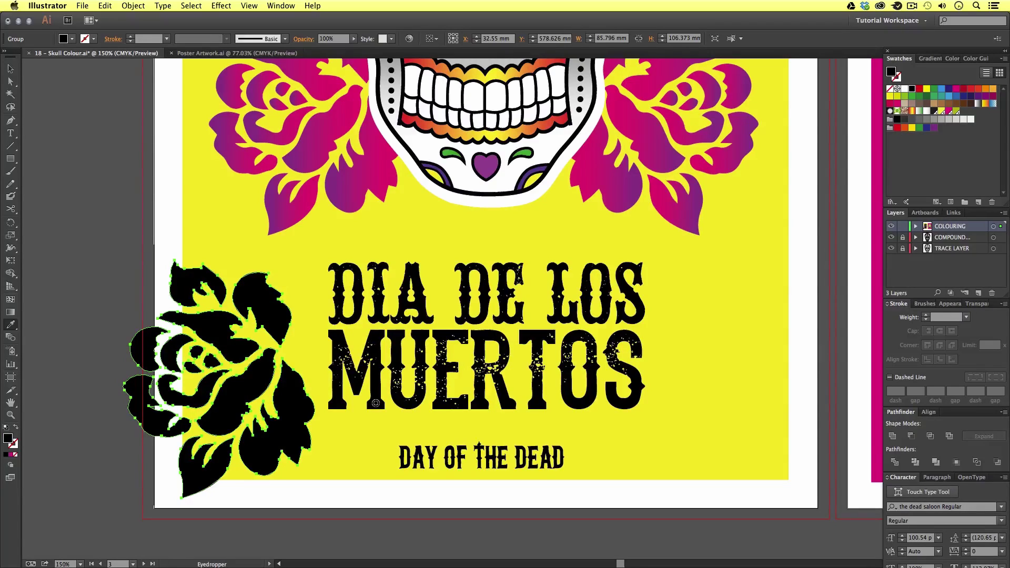
key("v")
- Shrink the black rose to about 20 by 25 mm and place it left of "DAY OF THE DEAD"
left_click_drag(315, 435, 363, 447)
key("v")
key("s")
key("v")
- Duplicate the small black rose to the right of "DAY OF THE DEAD" and mirror the copy horizontally
key("space")
left_click_drag(485, 455, 393, 405)
left_click_drag(263, 409, 531, 404)
left_click(300, 454)
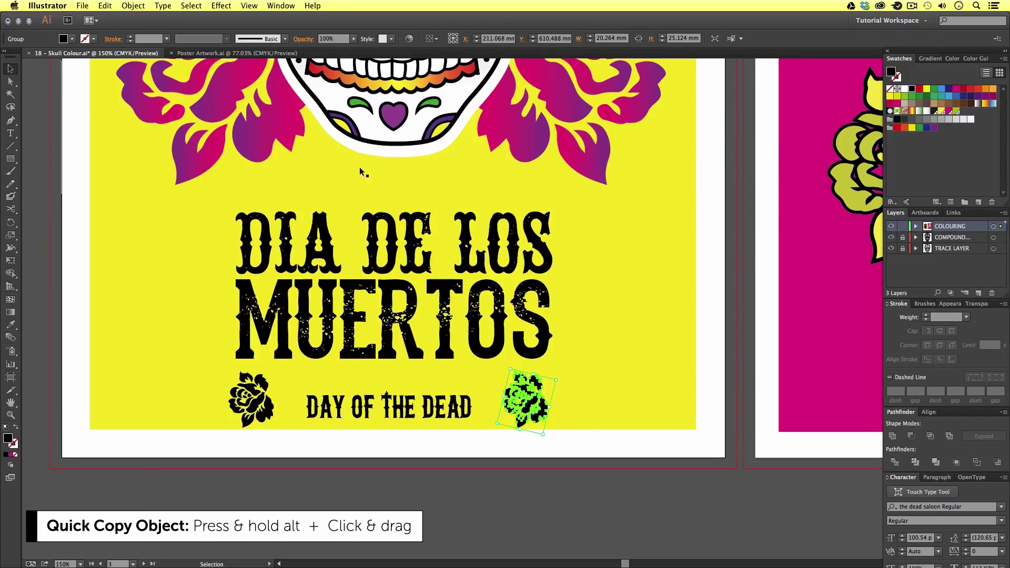
left_click(133, 5)
mouse_move(145, 19)
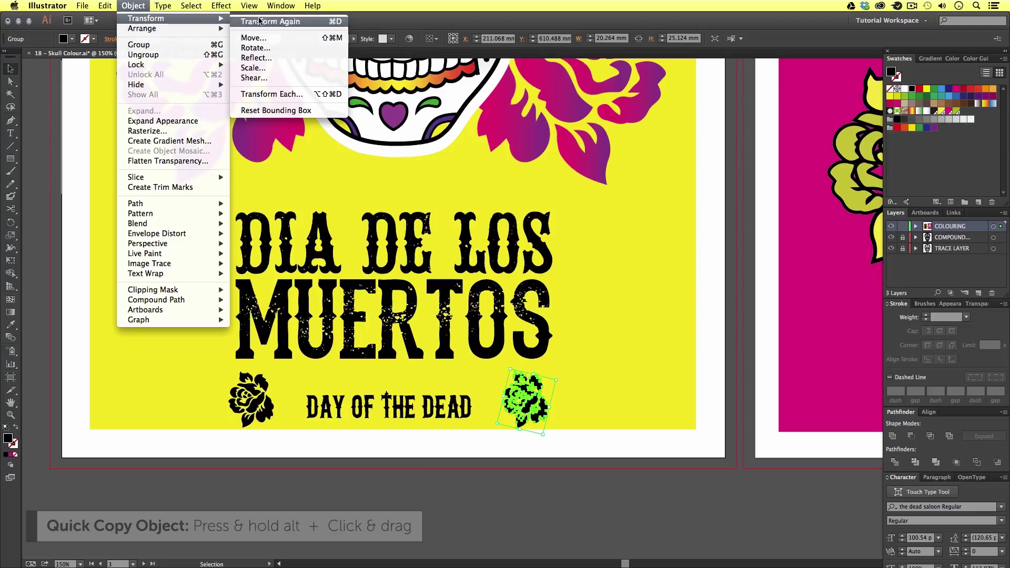
left_click(279, 58)
left_click(552, 383)
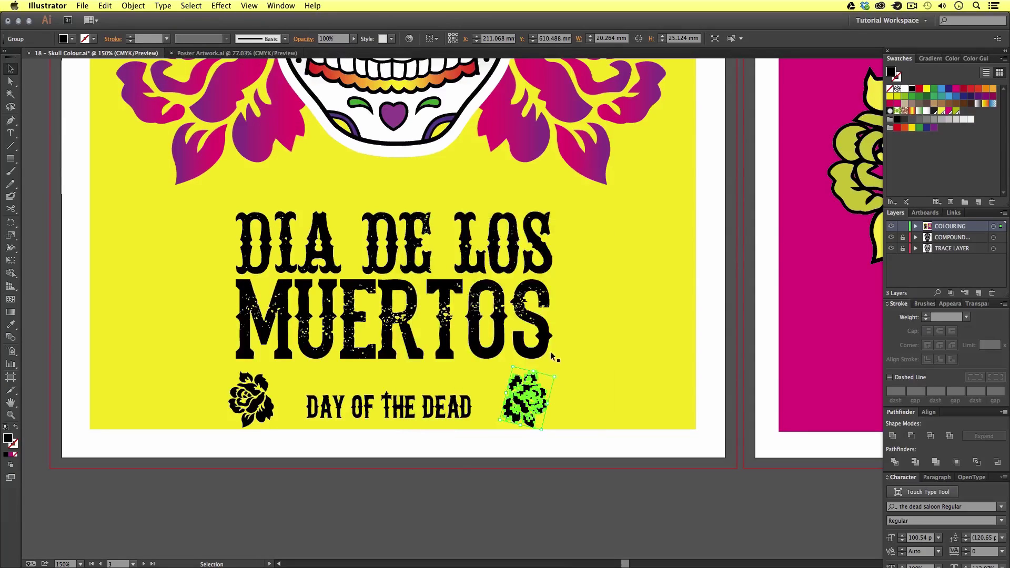
- Move all three title lines and both small roses together about 11 mm up towards the skull
left_click(528, 446)
left_click_drag(559, 441, 198, 254)
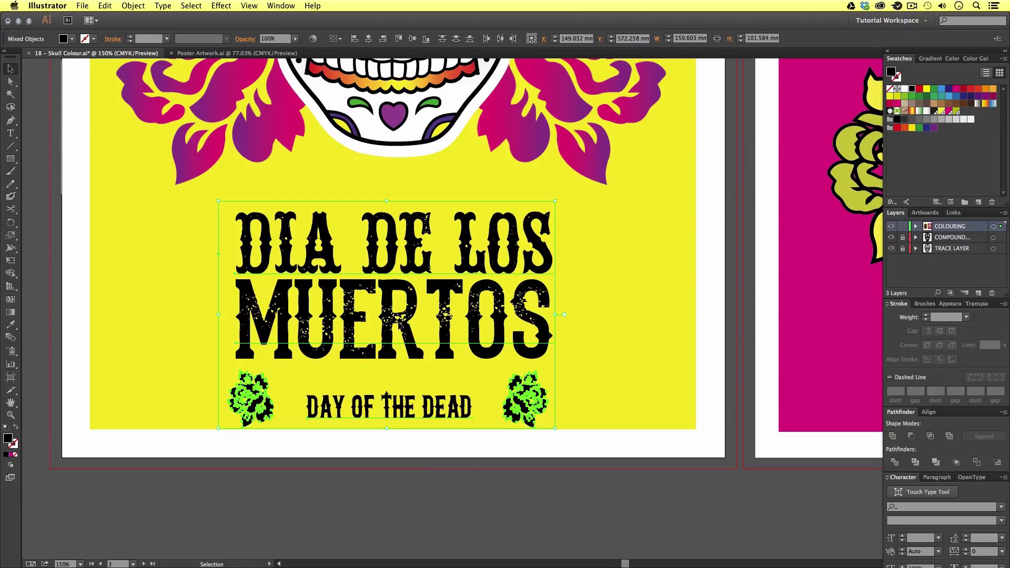
left_click_drag(397, 319, 401, 295)
scroll(664, 414, "up", 2)
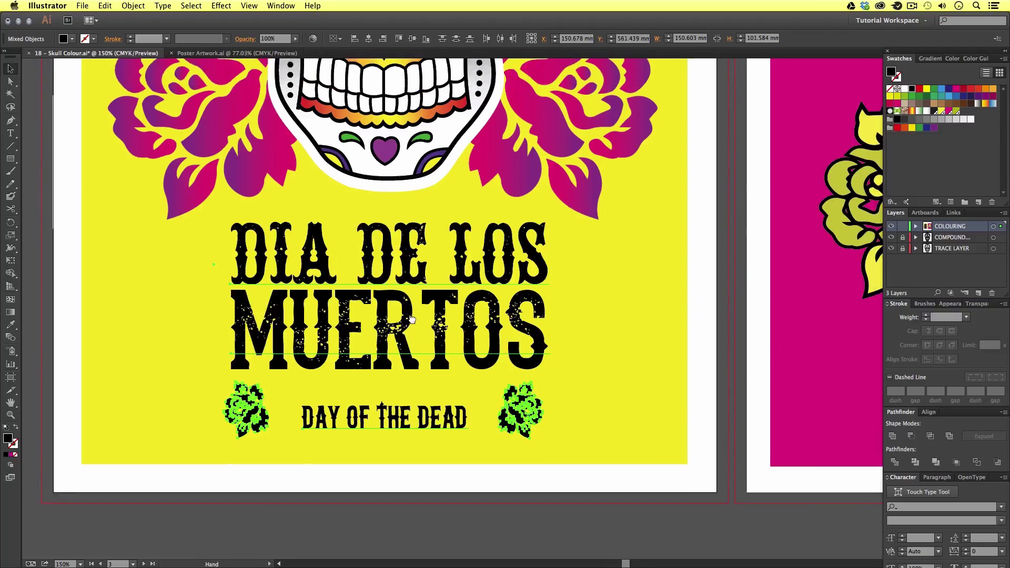
left_click(709, 410)
left_click_drag(552, 347, 581, 385)
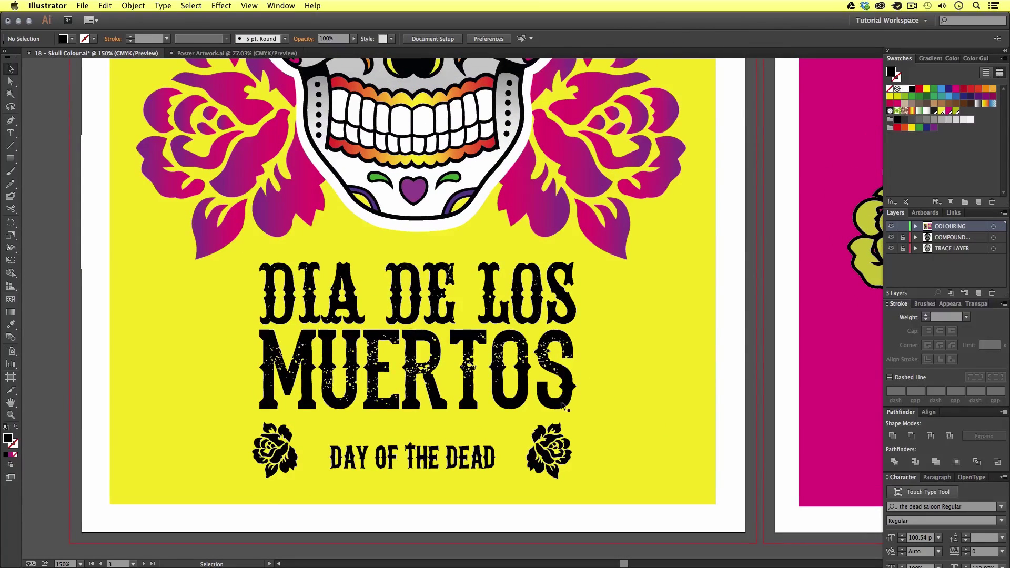
- Enlarge "DAY OF THE DEAD" slightly and centre it between the two small roses
left_click_drag(480, 463, 502, 463)
left_click_drag(477, 452, 476, 458)
left_click(558, 527)
scroll(591, 510, "right", 2)
scroll(592, 511, "up", 2)
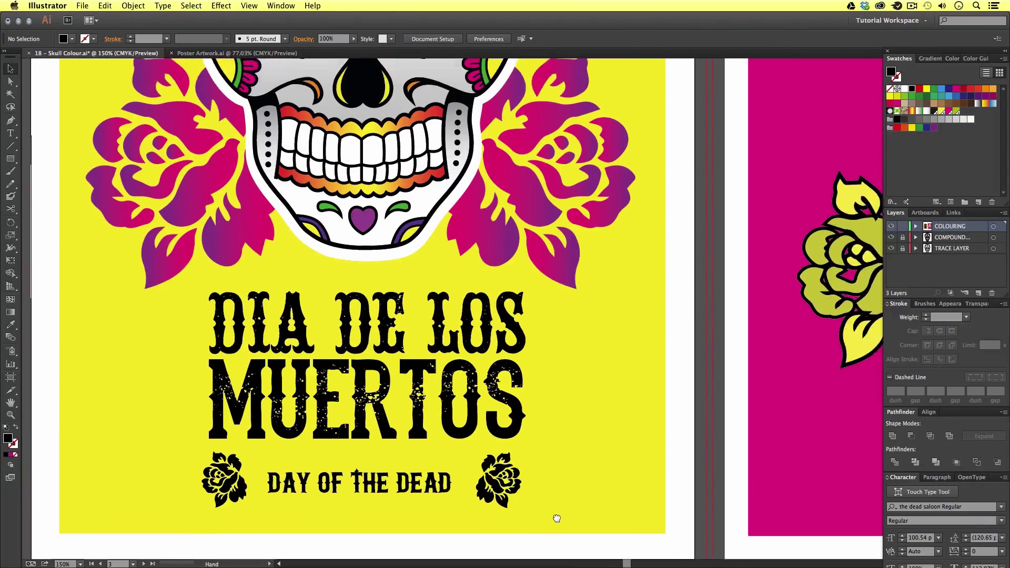
- Align both small roses and "DAY OF THE DEAD" by their vertical centres and nudge the whole row slightly right
left_click(230, 484)
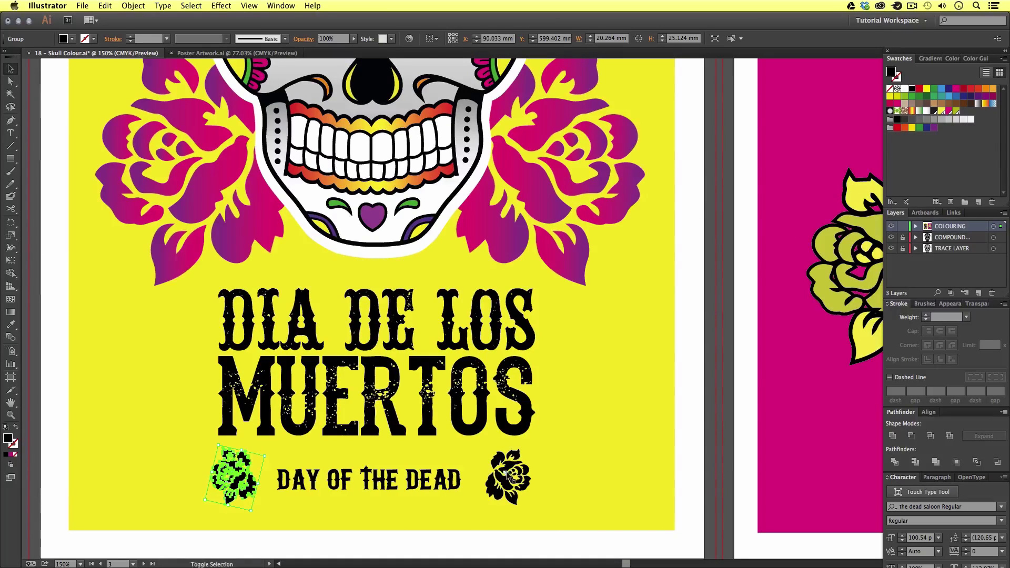
left_click(511, 477, "shift")
left_click(393, 481, "shift")
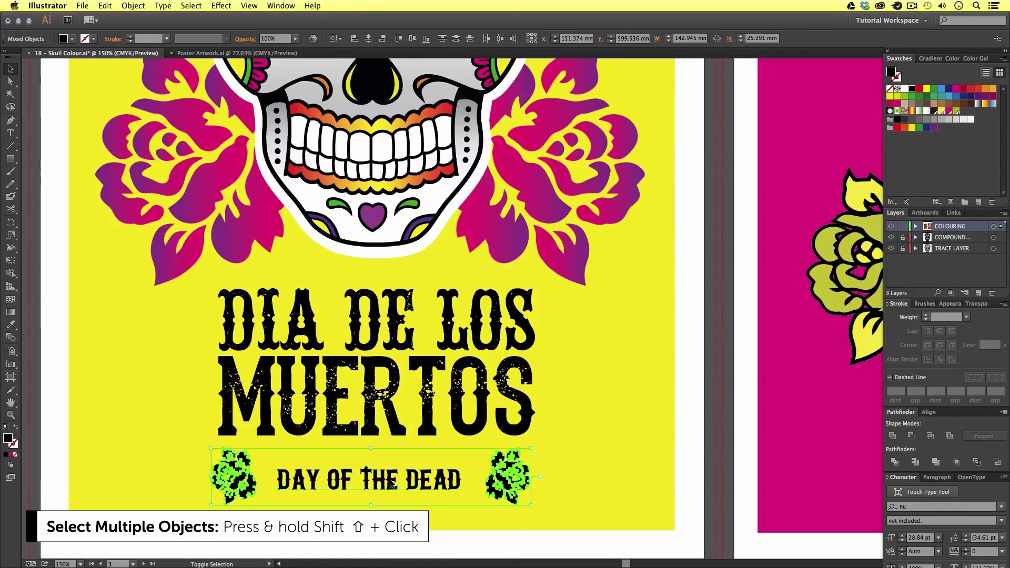
left_click(413, 39)
key("Right")
key("Right")
key("Right")
key("Right")
key("Right")
key("Right")
key("Right")
- Nudge the small rose to the right of "DAY OF THE DEAD" slightly left
left_click(548, 474)
left_click(514, 477)
key("Left")
key("Left")
key("Left")
key("Left")
left_click(575, 477)
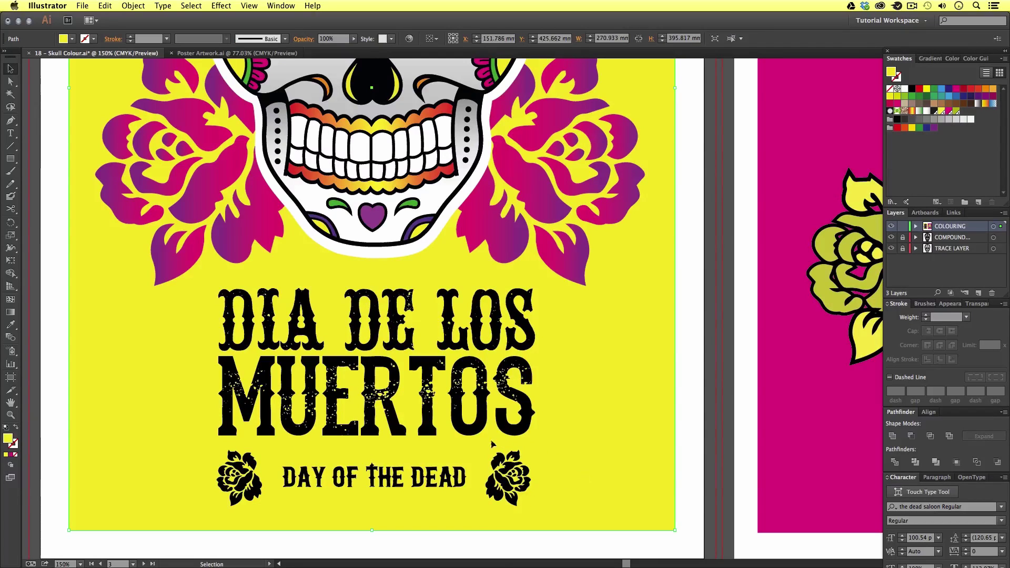
- Draw a horizontal line about 111 mm long above "DAY OF THE DEAD" between the roses and give it a 1 pt stroke
left_click_drag(160, 240, 588, 548)
left_click_drag(607, 436, 492, 419)
key("v")
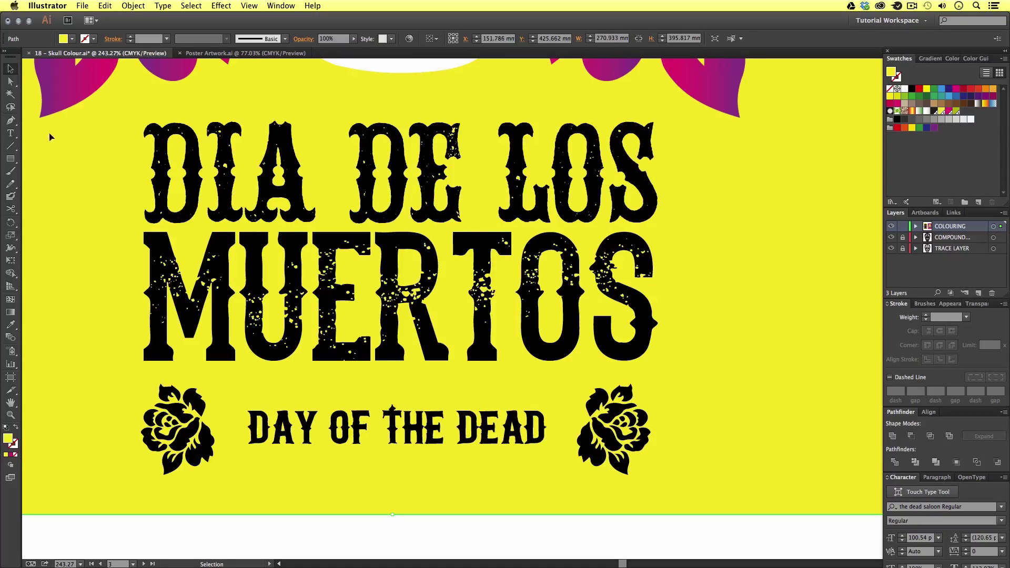
left_click(10, 147)
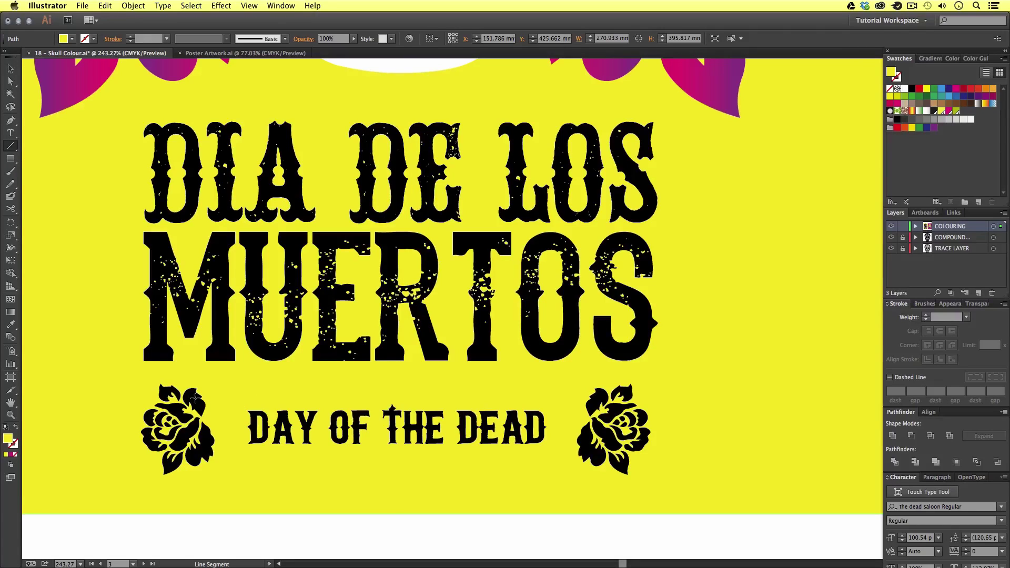
left_click_drag(294, 398, 598, 425)
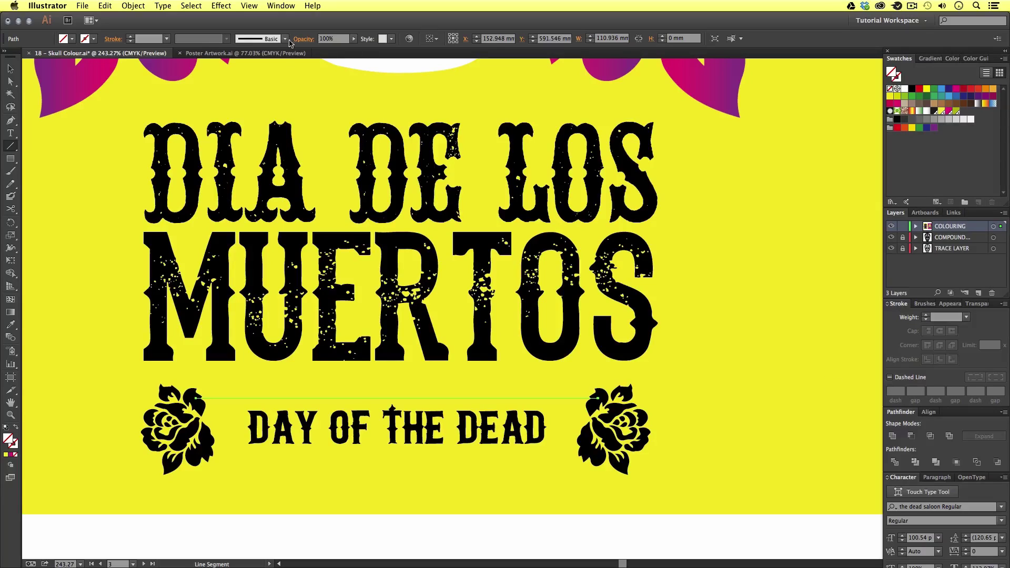
left_click(166, 38)
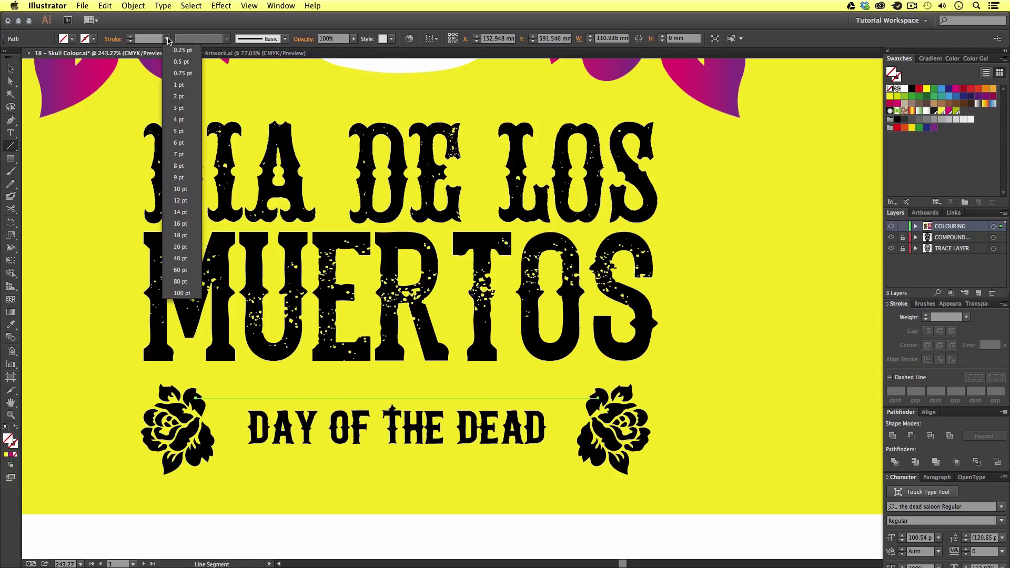
left_click(180, 85)
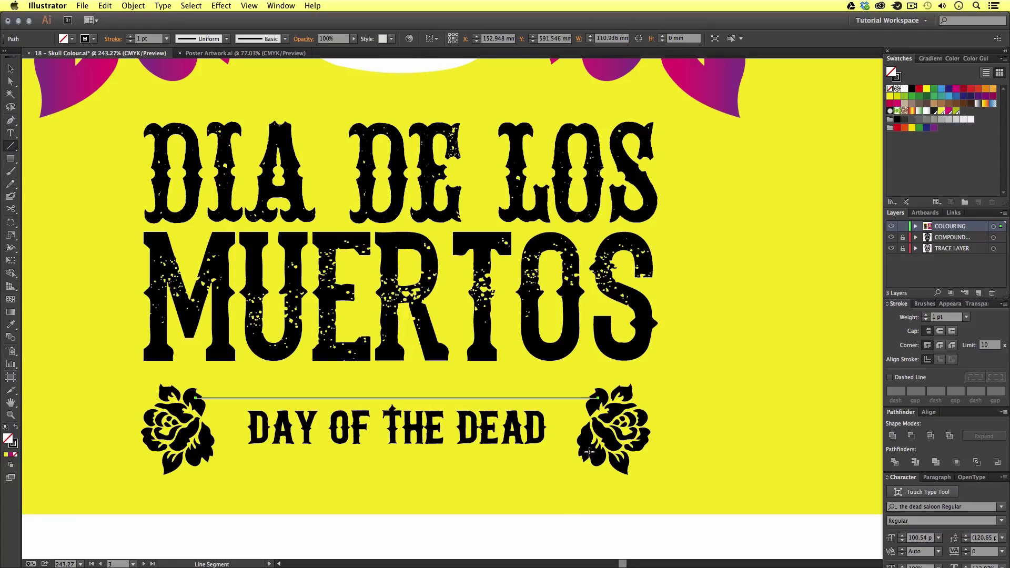
- Draw a matching horizontal line about 106 mm long below "DAY OF THE DEAD" between the two roses
left_click_drag(590, 451, 530, 451)
left_click_drag(465, 451, 207, 453)
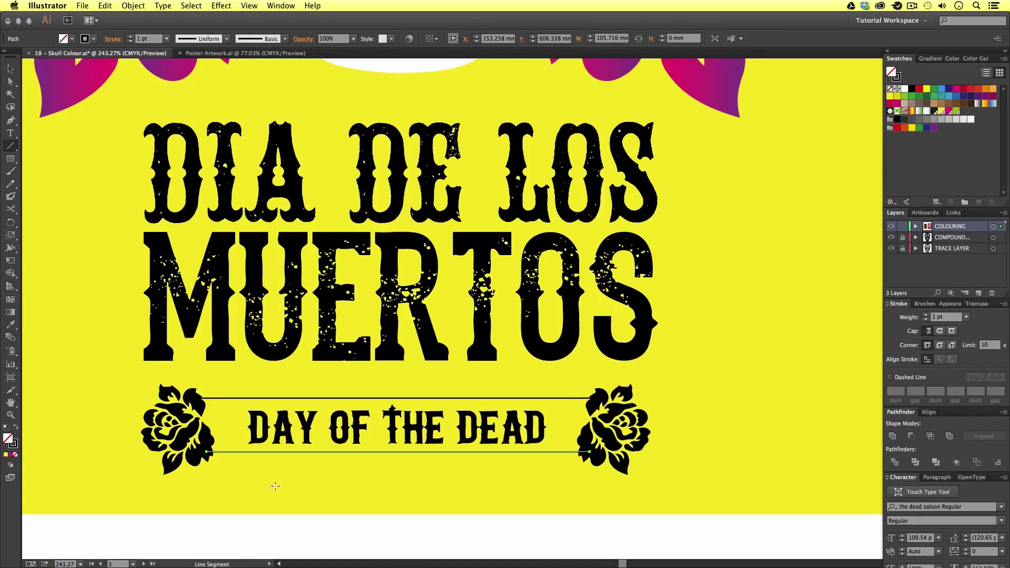
key("v")
left_click(492, 537)
- Reduce "DAY OF THE DEAD" to 27 pt and centre it between the two horizontal lines
left_click_drag(456, 433, 421, 432)
left_click_drag(554, 459, 541, 456)
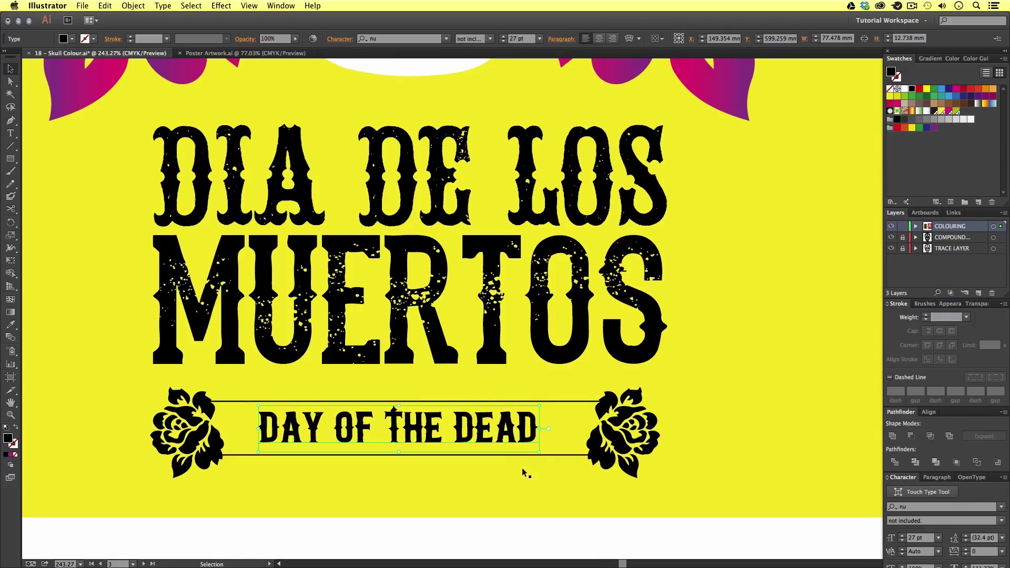
left_click_drag(472, 441, 473, 444)
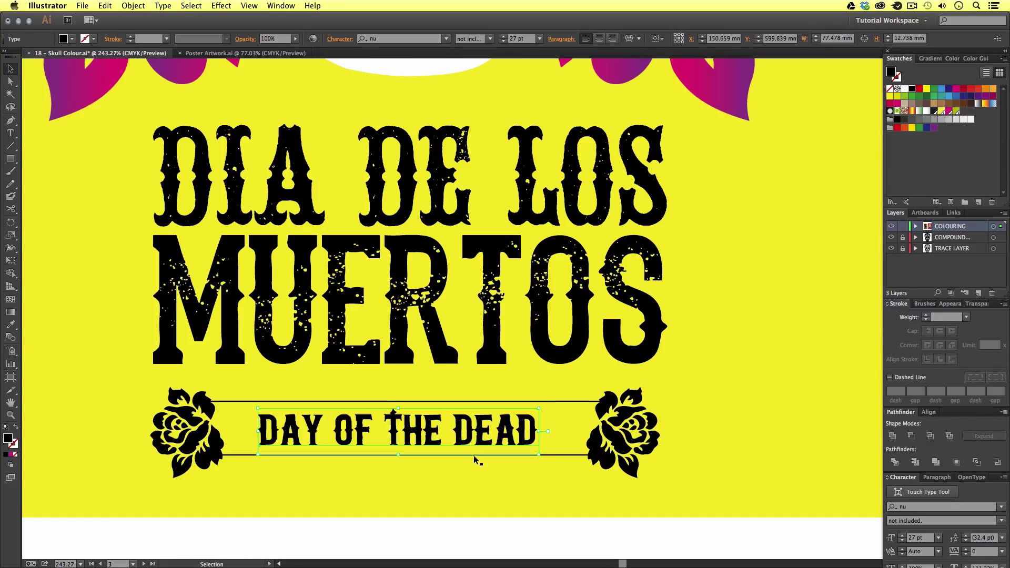
left_click(483, 477)
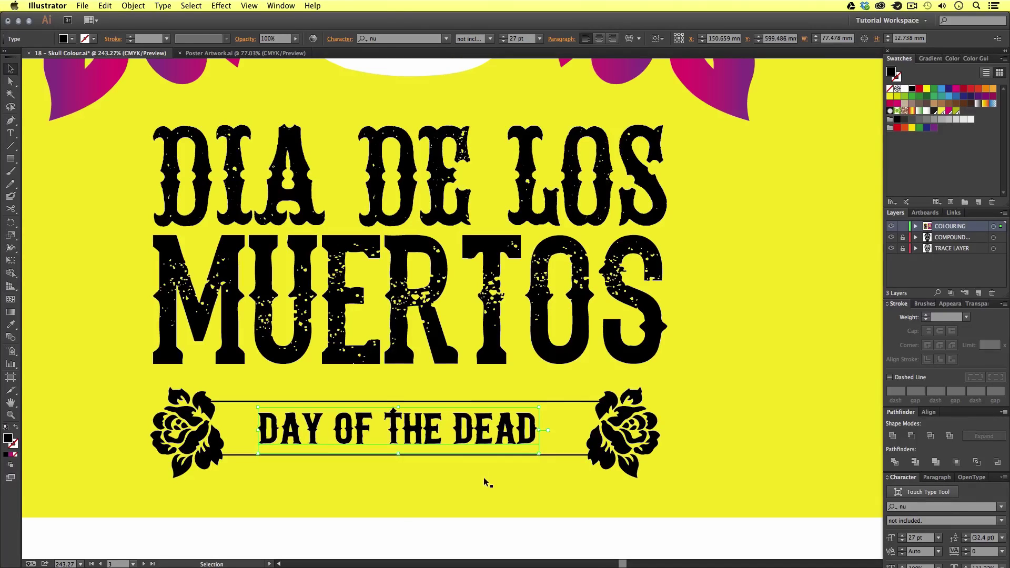
- Apply the rough charcoal-style brush to both horizontal lines around "DAY OF THE DEAD"
left_click(553, 403)
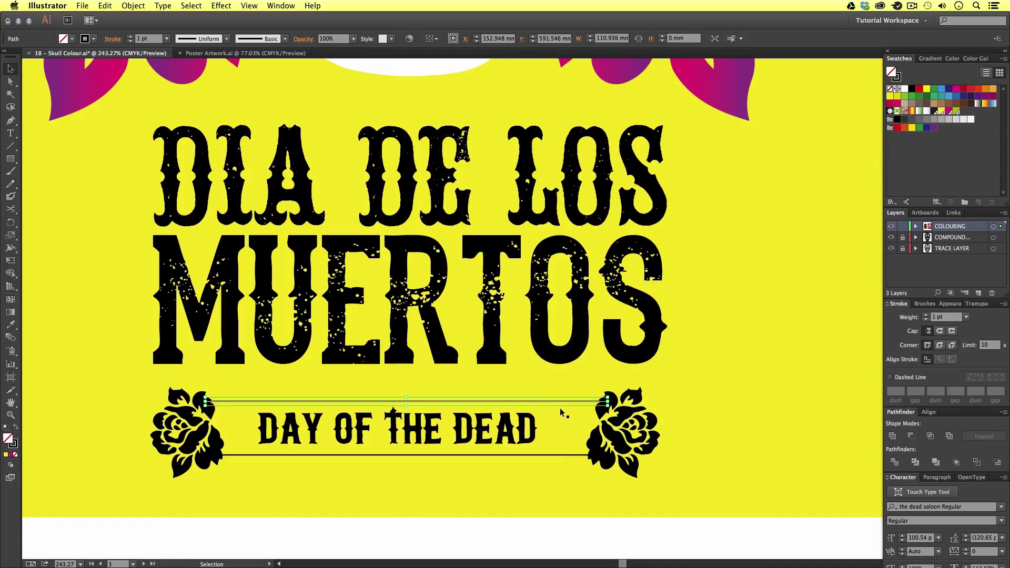
left_click(557, 454, "shift")
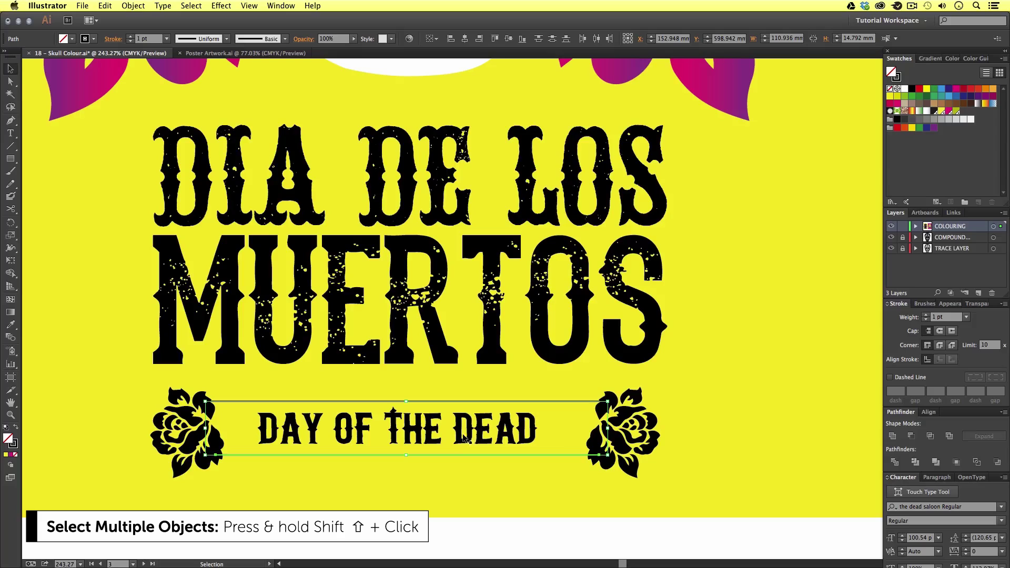
left_click(921, 305)
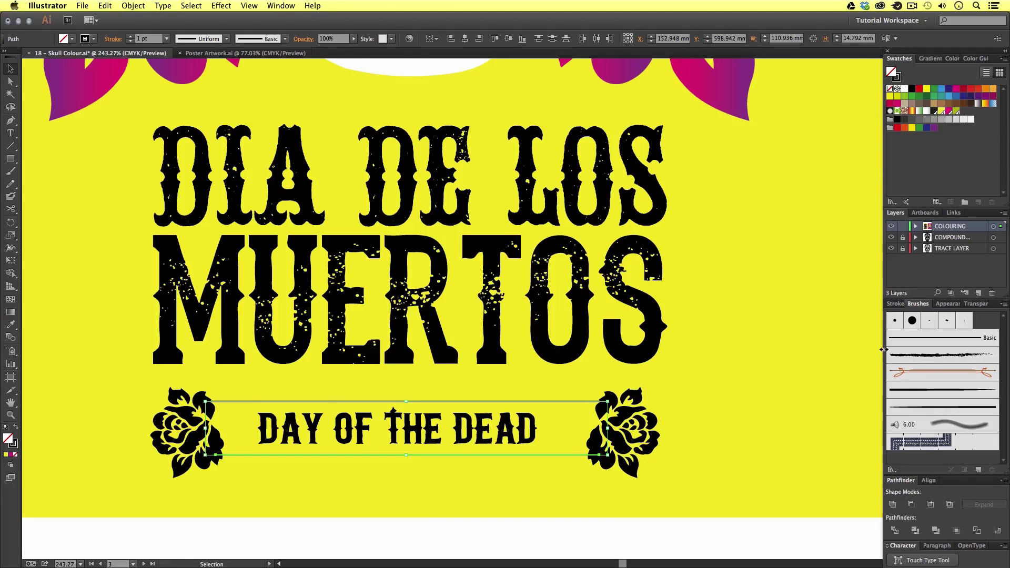
left_click(277, 8)
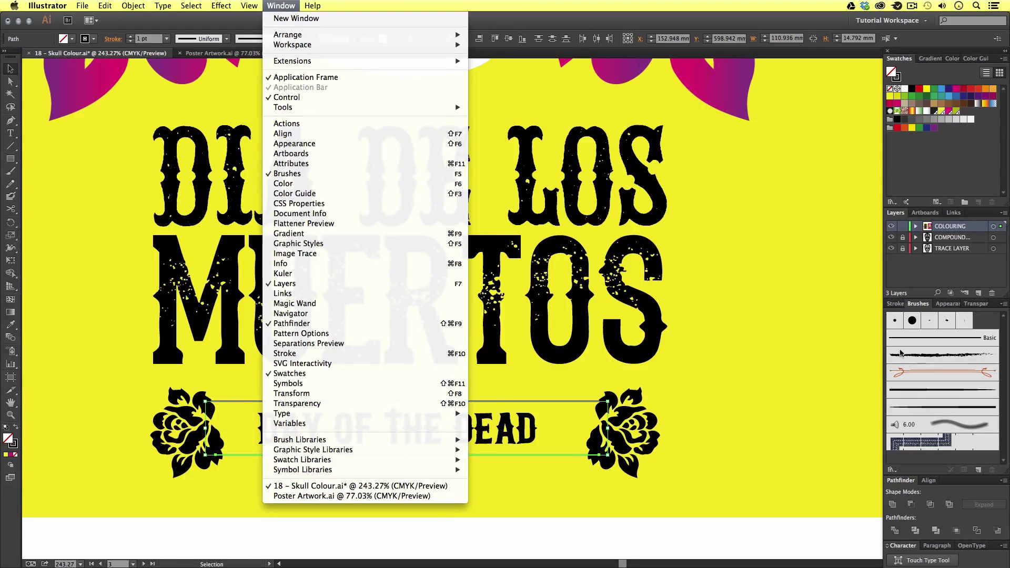
left_click(924, 355)
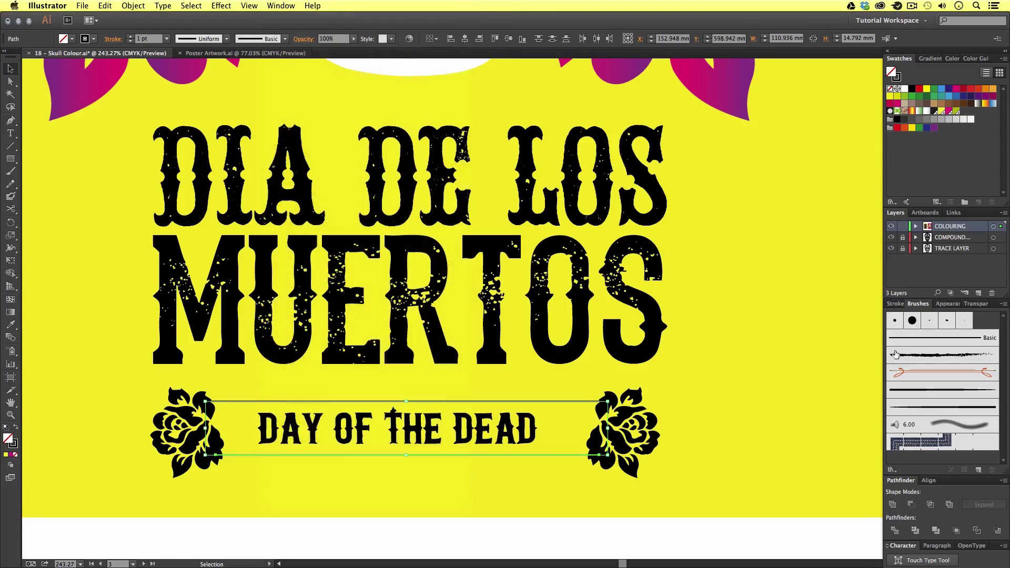
left_click(925, 355)
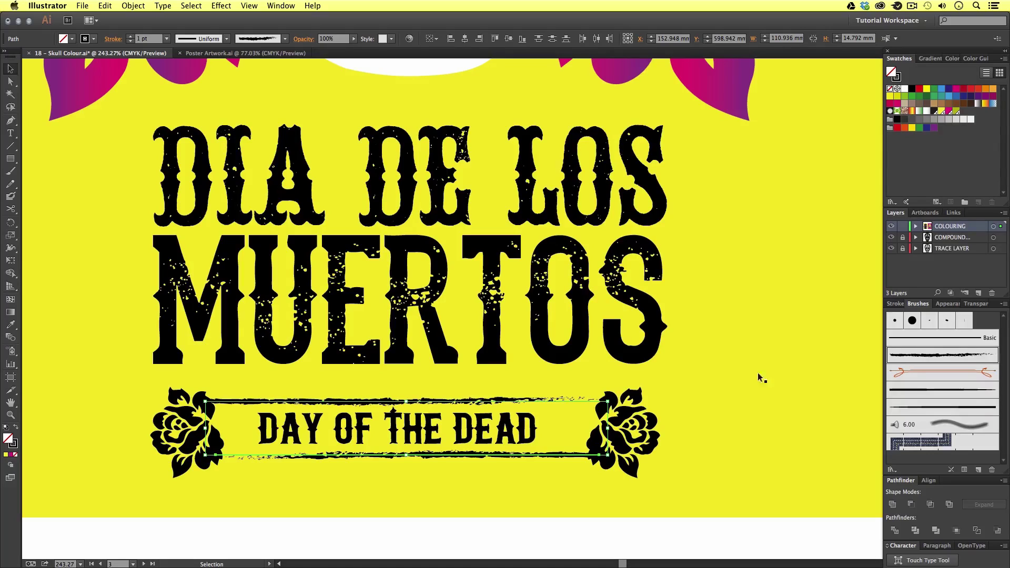
scroll(663, 395, "down", 3)
scroll(663, 394, "left", 2)
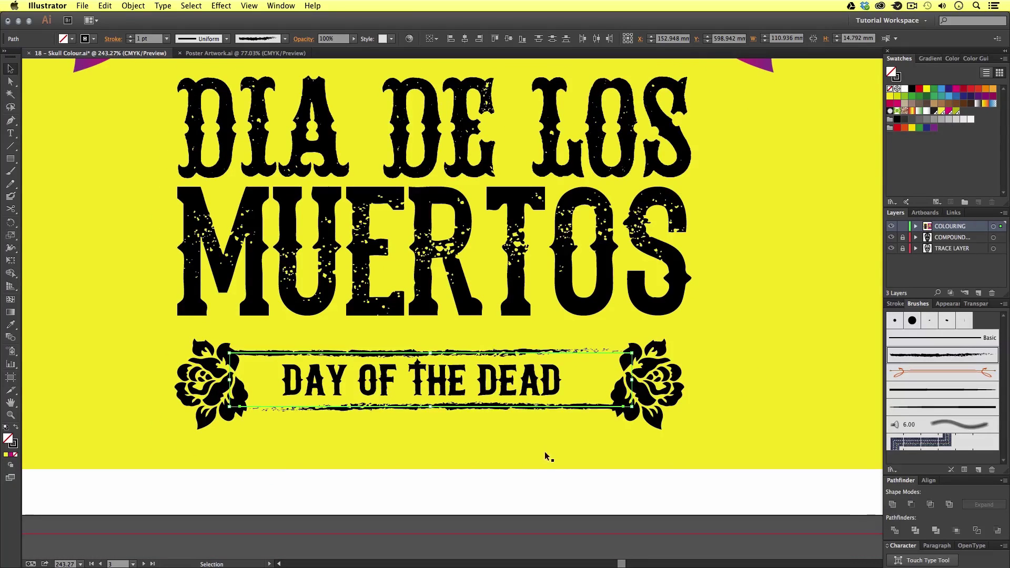
left_click(540, 479)
left_click_drag(542, 429, 542, 455)
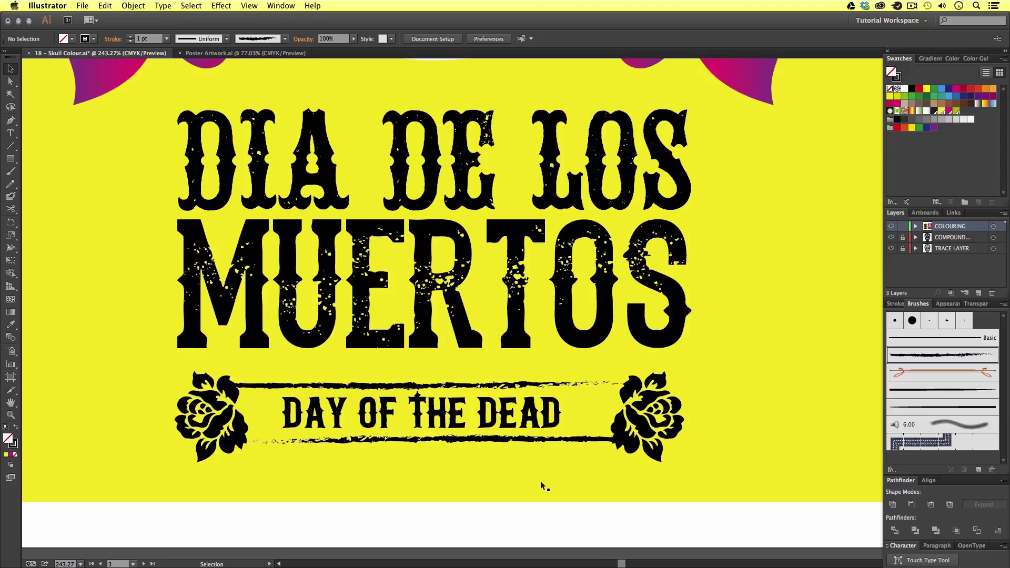
- Enlarge both small roses beside "DAY OF THE DEAD" to about 23 by 29 mm each
scroll(539, 482, "down", 2)
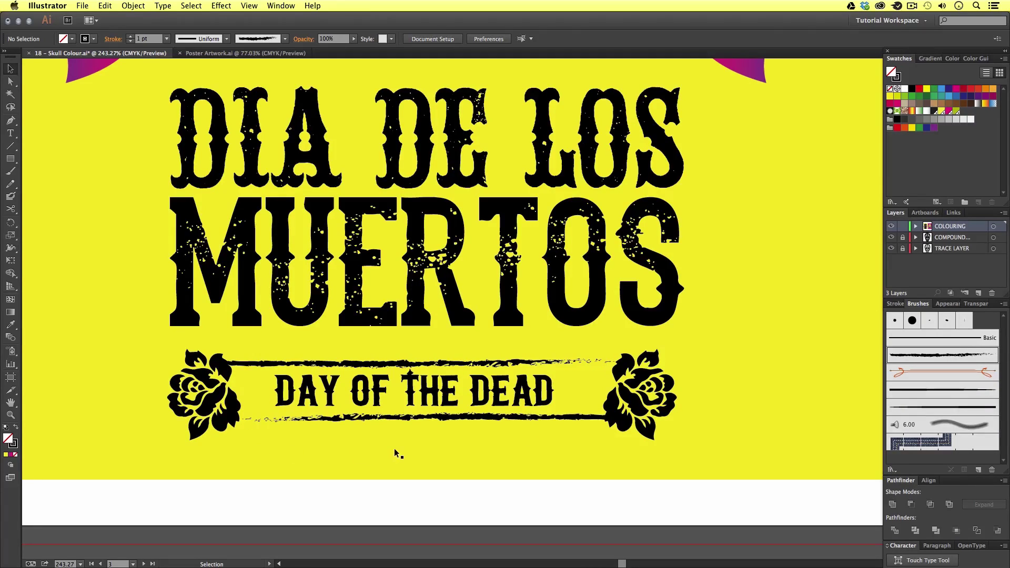
scroll(403, 435, "up", 3)
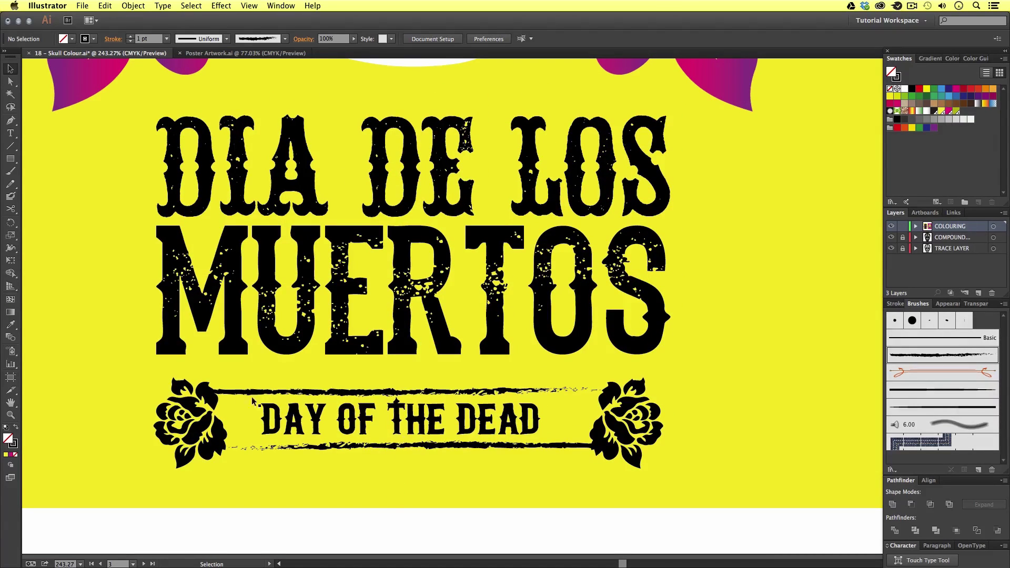
left_click(213, 401)
key("s")
left_click_drag(286, 491, 320, 489)
key("v")
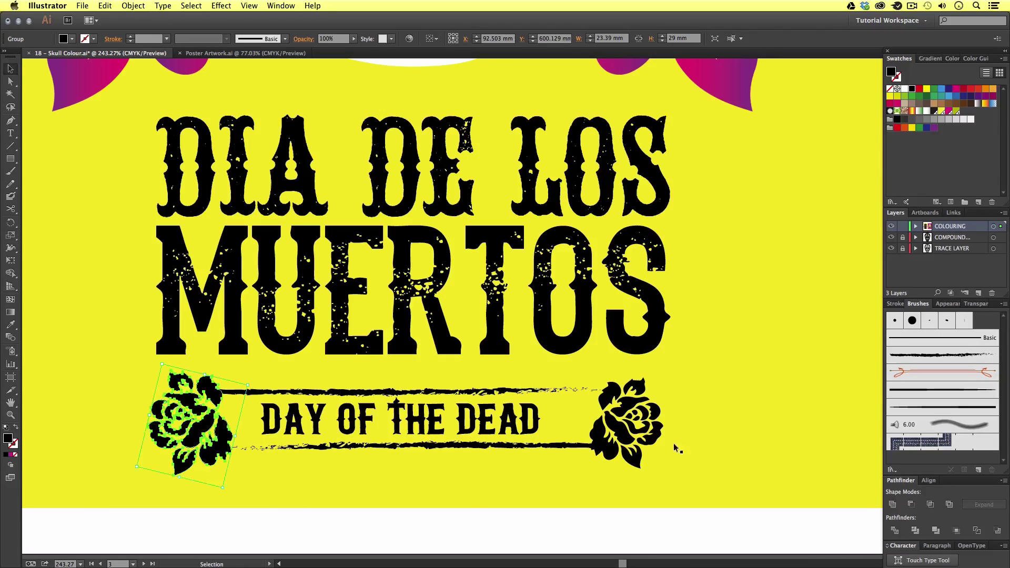
left_click(631, 416)
key("s")
left_click_drag(664, 487, 670, 490)
key("v")
- Nudge the upper rough line up and the lower one down to widen the space around "DAY OF THE DEAD"
left_click(417, 393)
key("Up")
key("Up")
key("Up")
left_click(450, 447)
key("Down")
key("Down")
key("Down")
left_click(475, 492)
- Scale the title lines, small roses and rough lines down together to about 136 by 94 mm
key("super+minus")
key("super+minus")
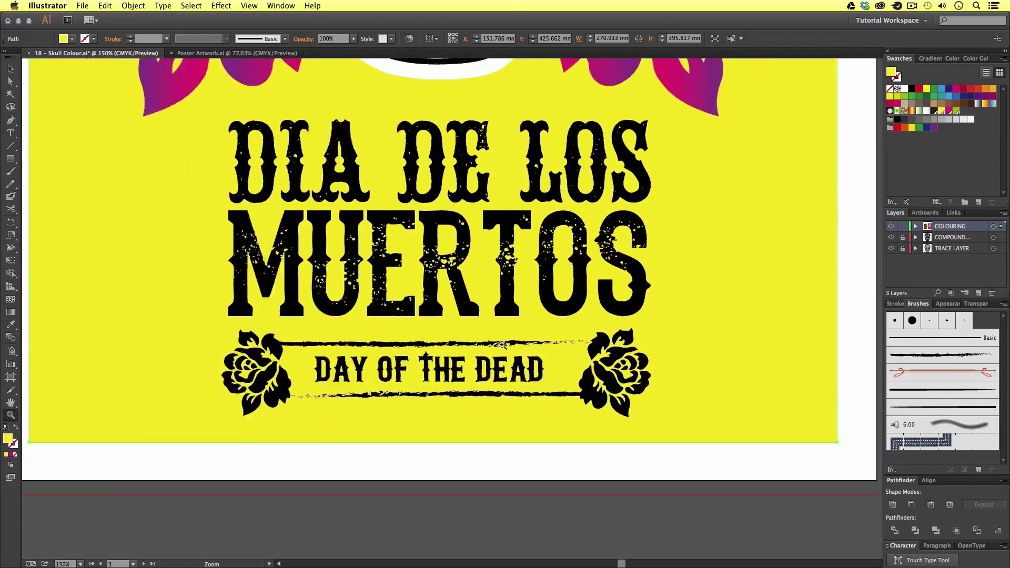
left_click_drag(242, 481, 647, 236)
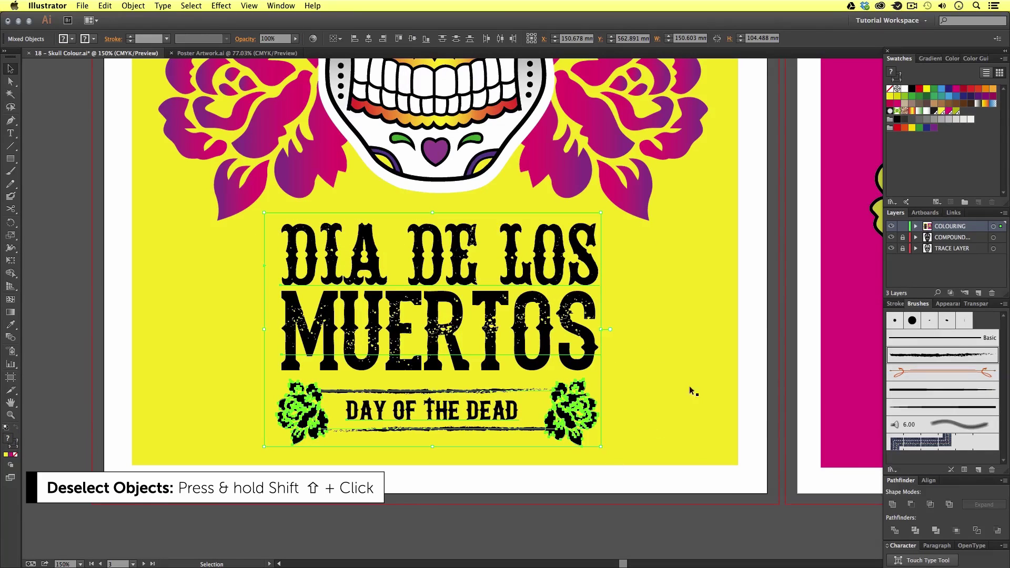
key("s")
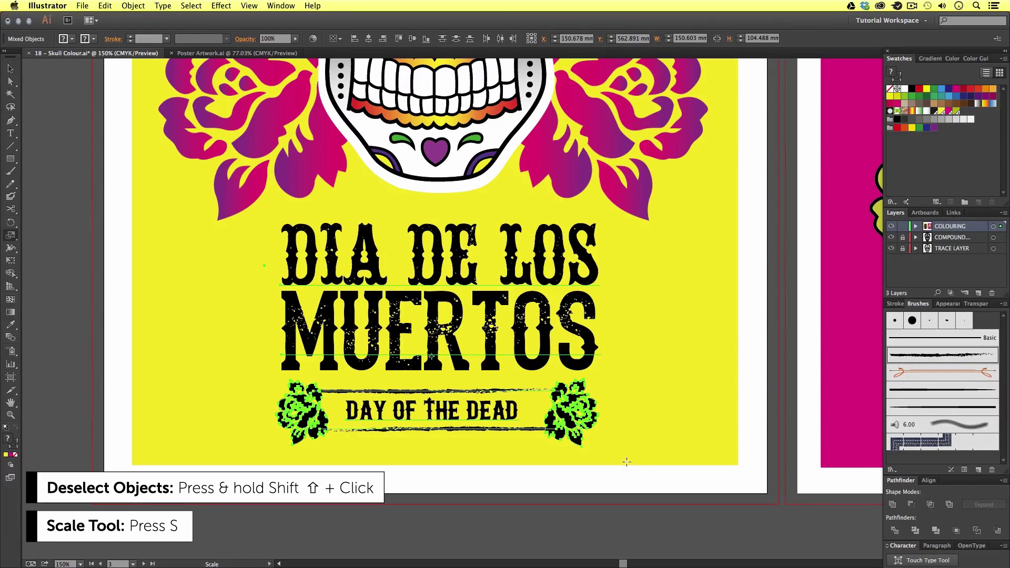
mouse_move(633, 477)
left_mouse_down()
mouse_move(567, 418)
mouse_move(617, 494)
mouse_move(603, 470)
mouse_move(621, 477)
left_mouse_up()
key("z")
left_click(586, 330, "alt")
left_click_drag(586, 276, 584, 419)
scroll(576, 488, "down", 3)
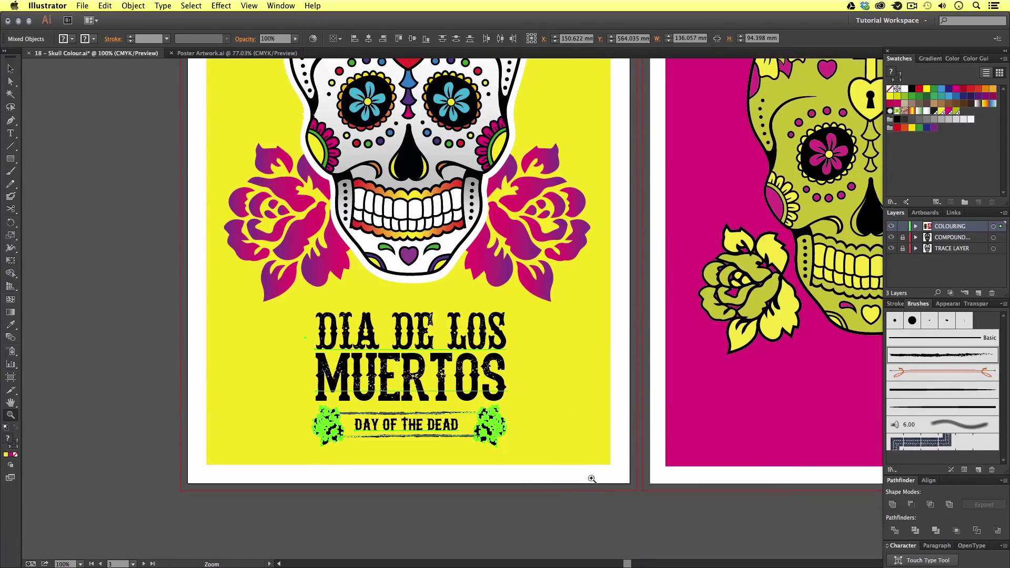
- Scale the selected title block up to about 150 by 104 mm
key("s")
left_click_drag(522, 459, 532, 467)
key("v")
scroll(521, 421, "up", 3)
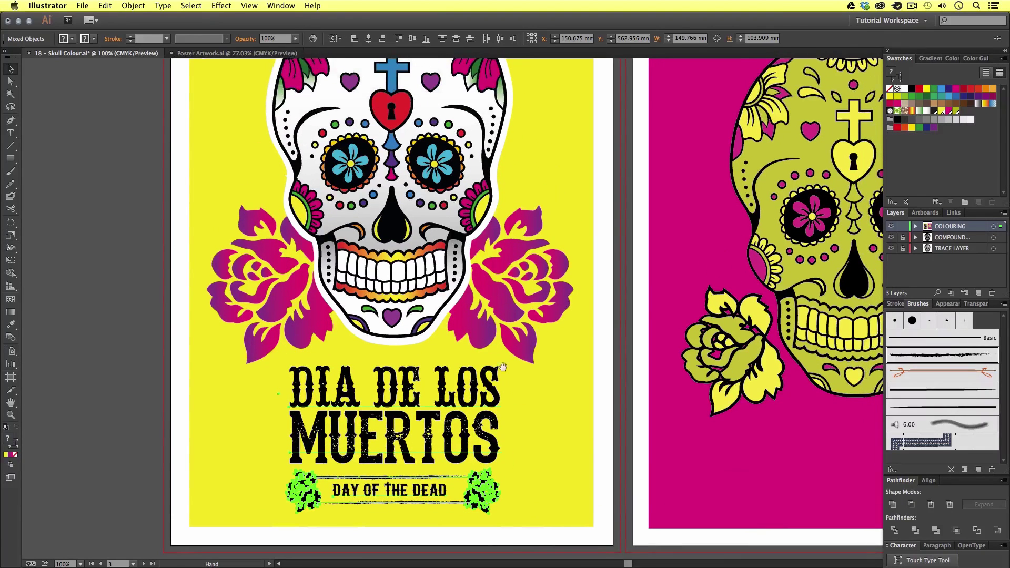
- Nudge the skull and its large roses slightly right and down on the yellow poster
left_click(443, 297)
key("Right")
key("Right")
key("Right")
key("Right")
key("Right")
key("Right")
key("Right")
key("Right")
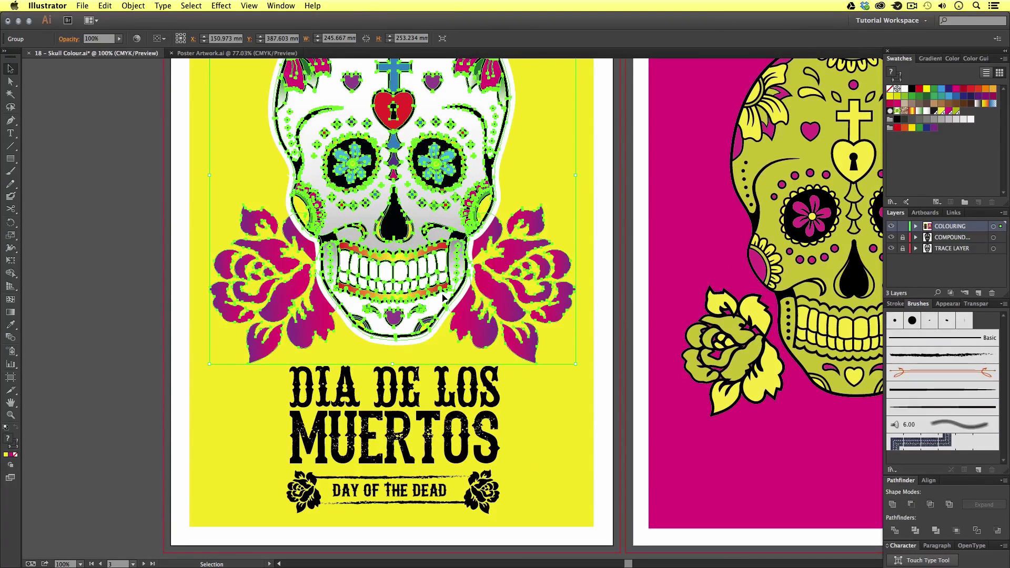
key("Down")
key("Down")
- Move the skull and its large roses up a little, leaving more space above the title
key("z")
left_click(433, 269, "alt")
left_click_drag(451, 248, 392, 246)
key("v")
left_click(187, 257)
left_click_drag(288, 286, 235, 287)
left_click(370, 296)
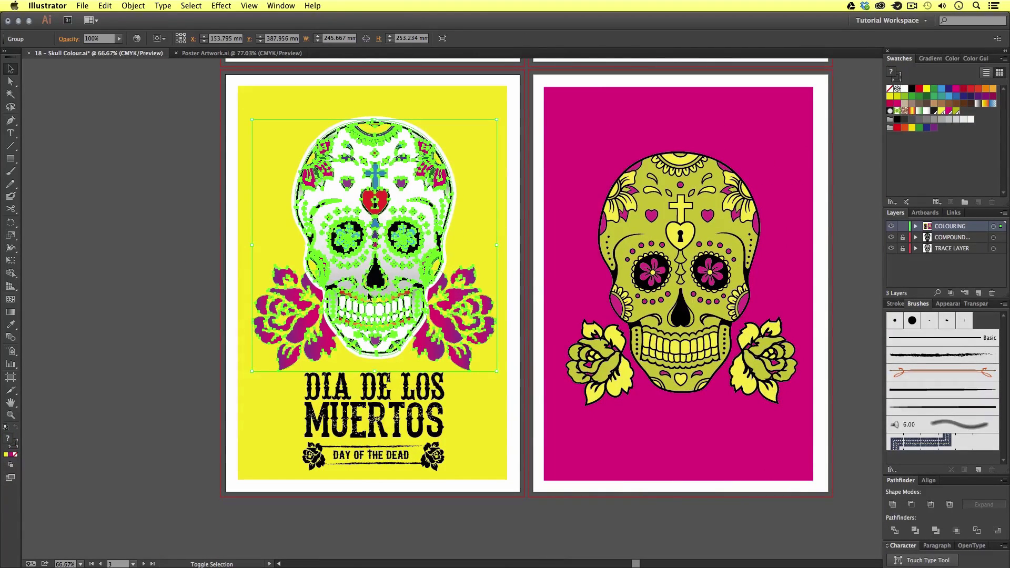
key("shift+Up")
key("shift+Up")
key("shift+Up")
key("shift+Down")
left_click(227, 406)
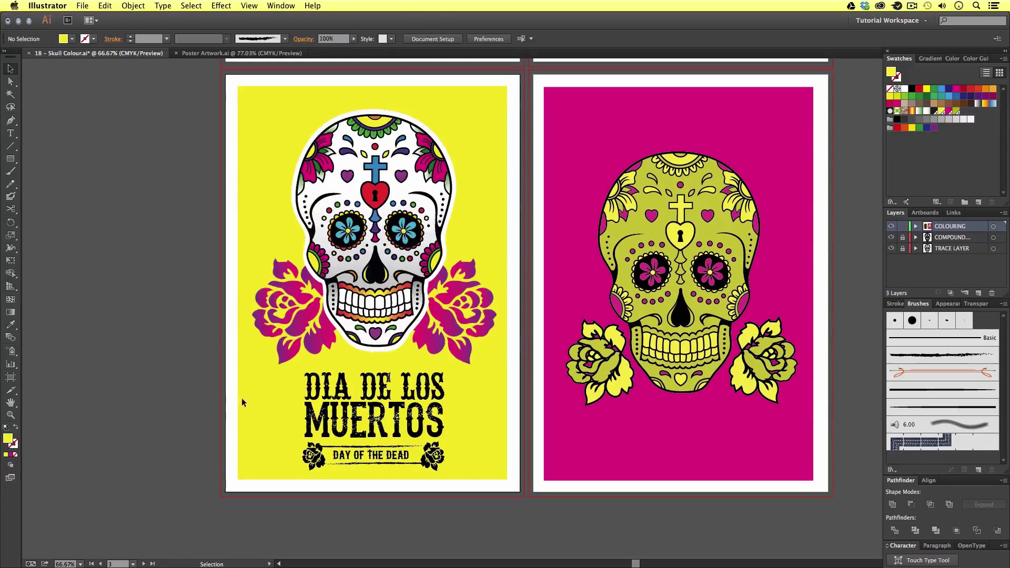
left_click_drag(303, 519, 456, 379)
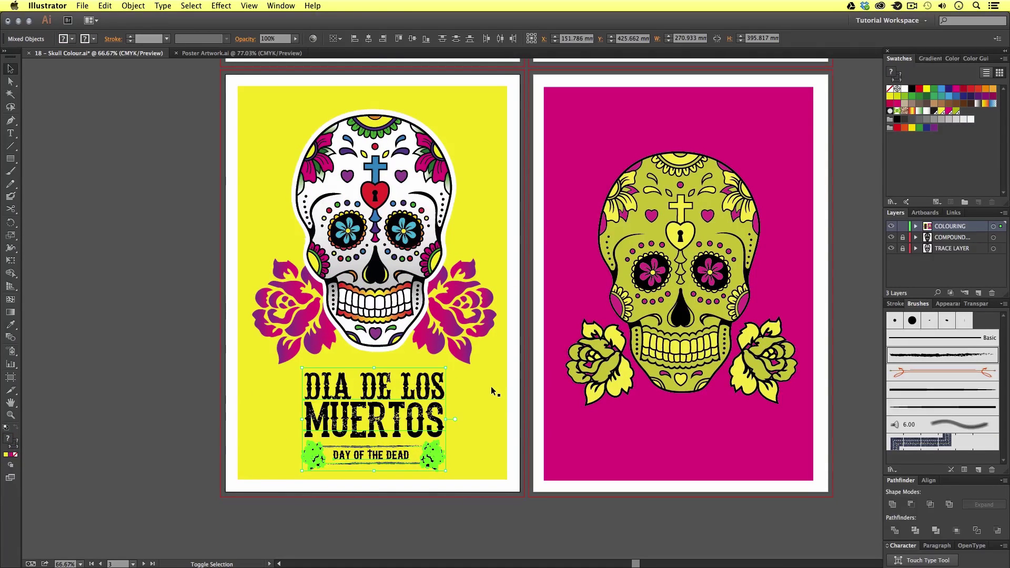
left_click(491, 386, "shift")
key("super+shift+a")
- Colour the word "MUERTOS" purple by sampling the heart on the yellow poster skull's chin
key("z")
left_click(371, 387)
left_click_drag(473, 331, 384, 381)
key("v")
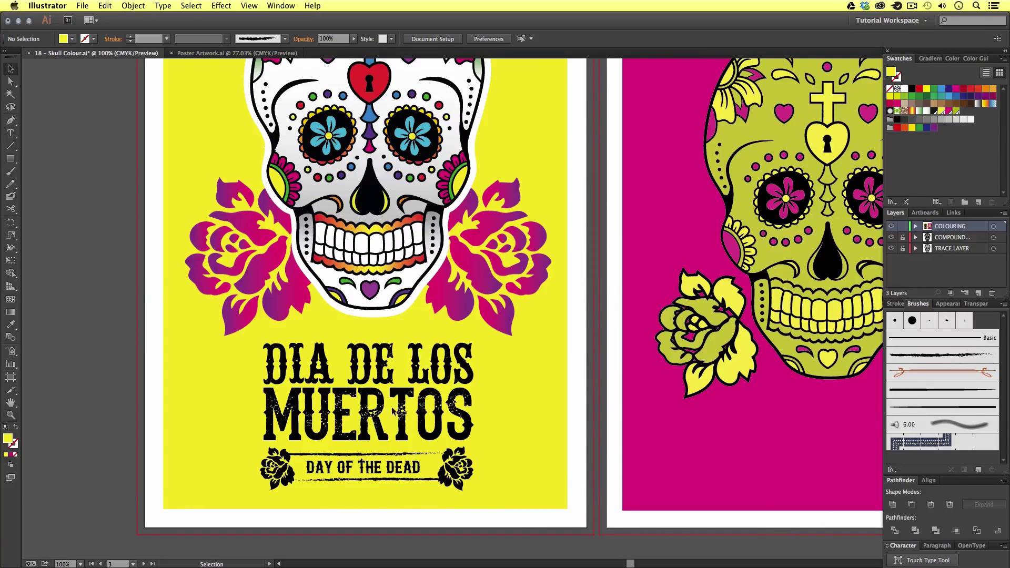
left_click(384, 408)
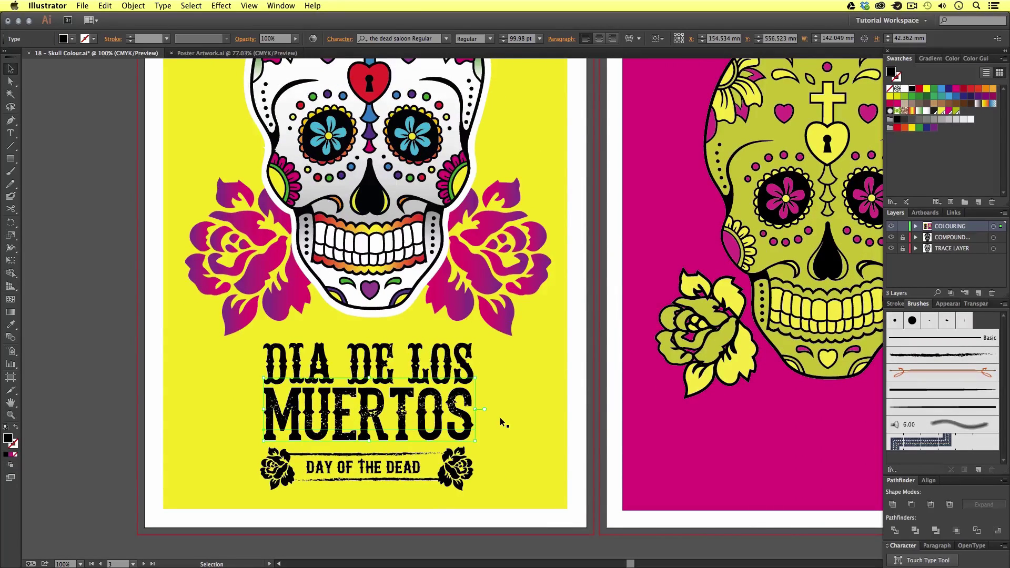
key("i")
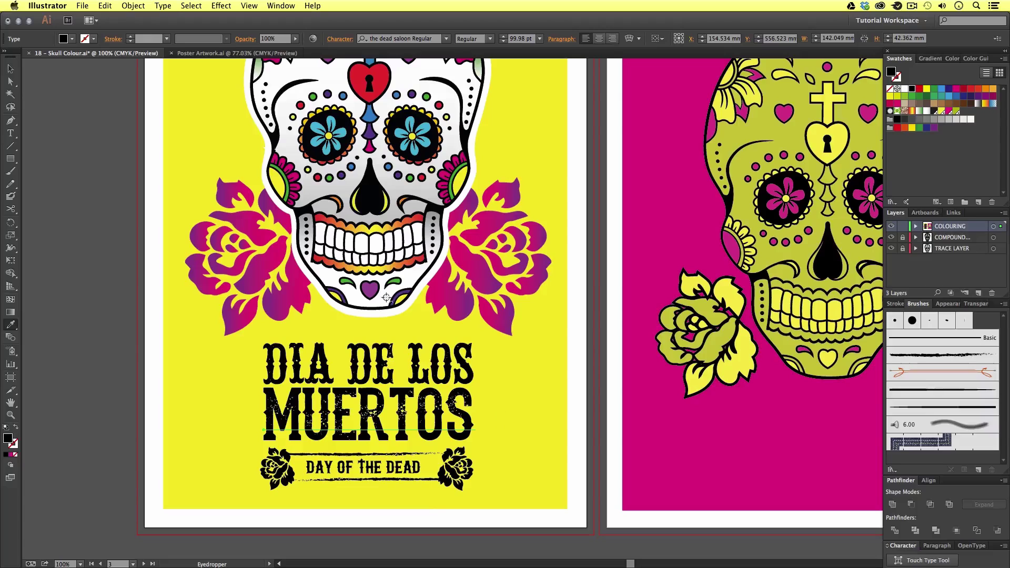
key("space")
left_click_drag(411, 188, 412, 243)
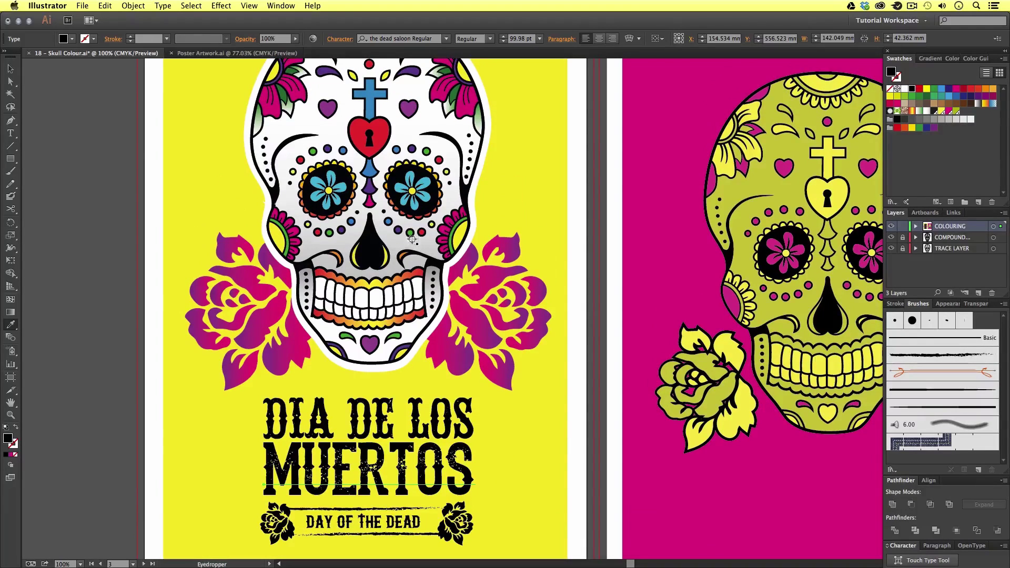
left_click(371, 345)
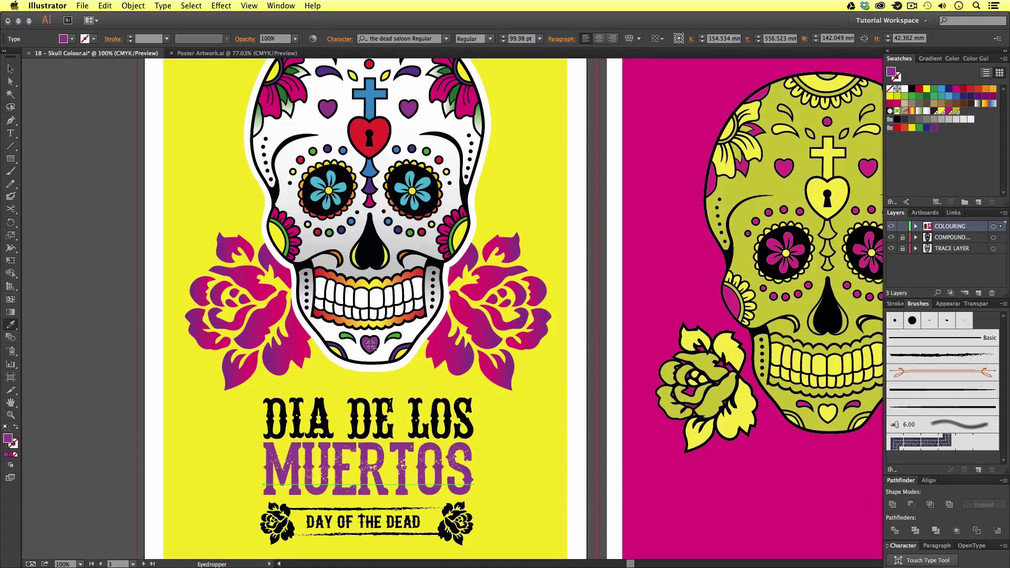
key("v")
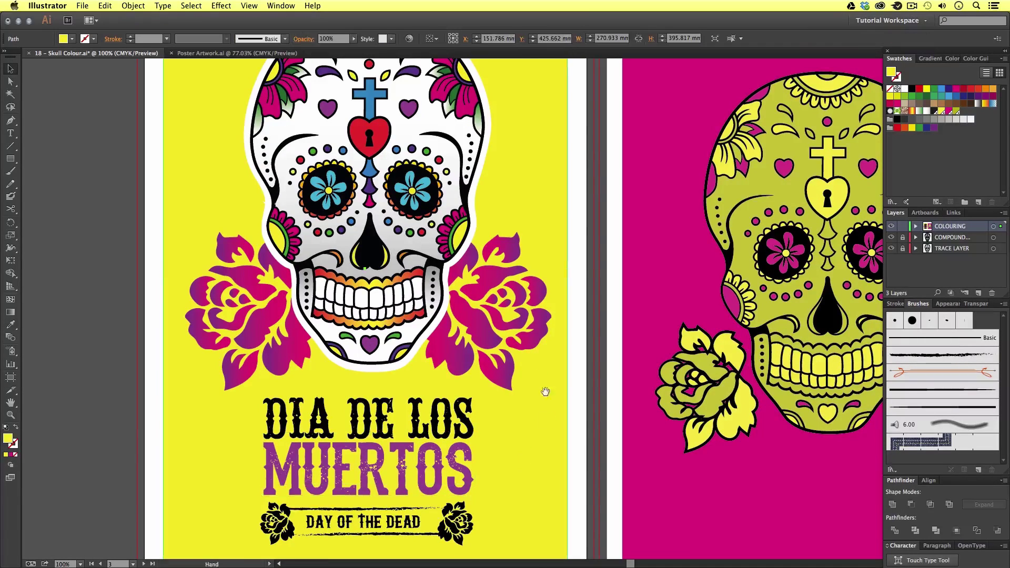
- Colour the "DAY OF THE DEAD" subtitle blue by sampling the cross on the skull's forehead
scroll(558, 426, "down", 3)
left_click(562, 429)
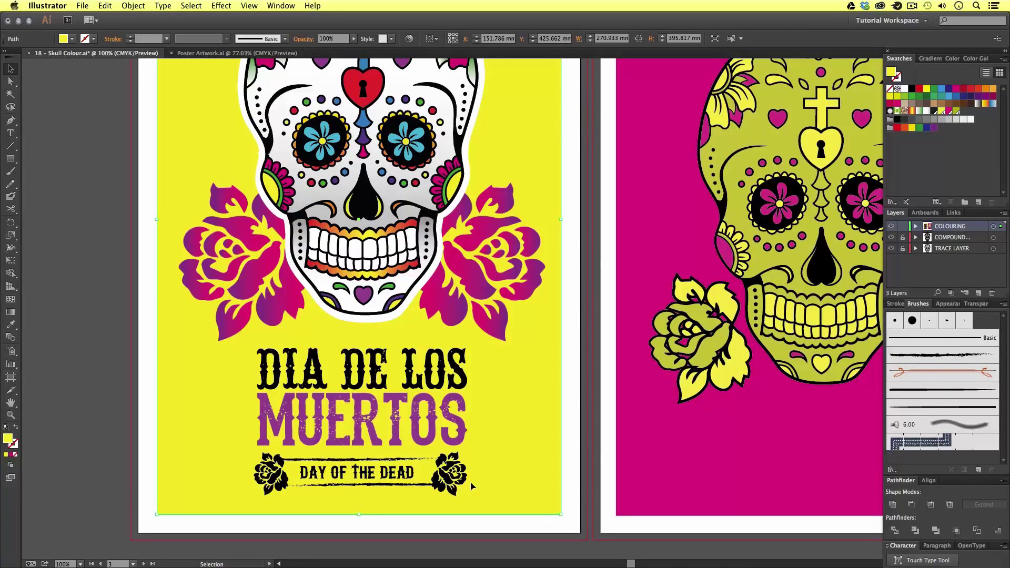
key("i")
left_click(387, 472)
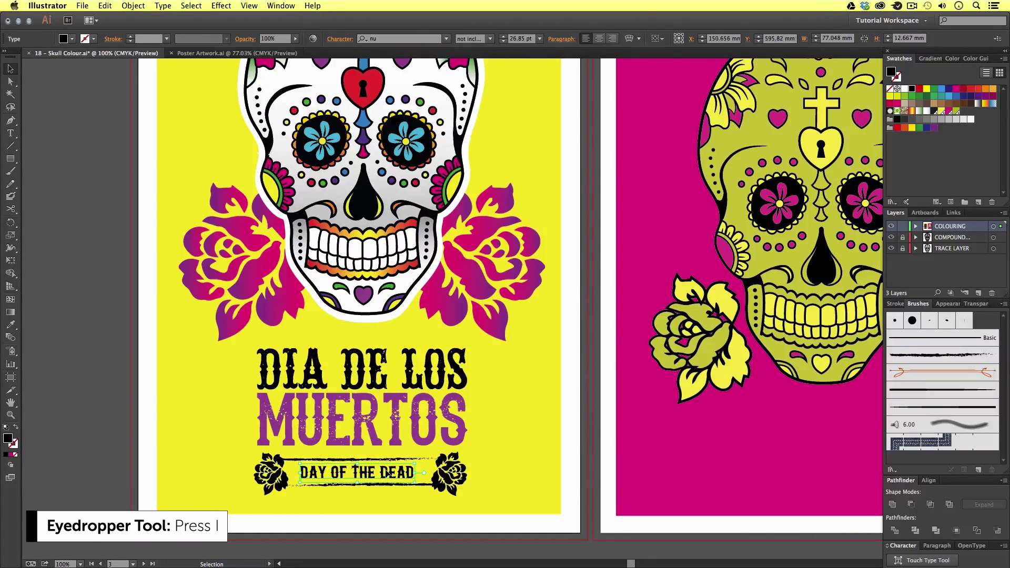
scroll(402, 150, "up", 5)
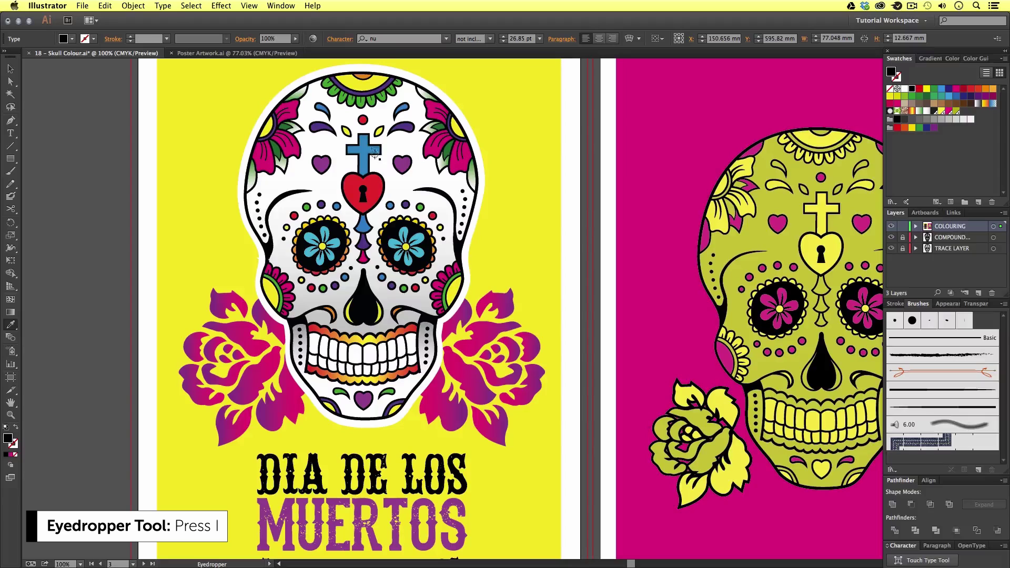
left_click(364, 148)
scroll(365, 210, "down", 5)
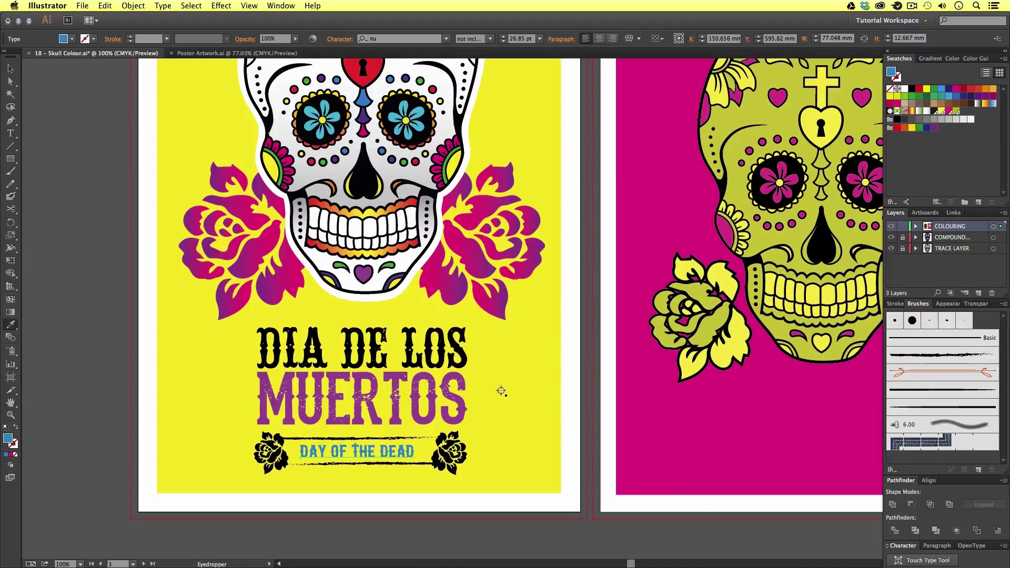
- Colour both small roses beside the subtitle red by sampling the keyhole heart on the skull
key("v")
left_click(555, 451)
left_click(450, 457)
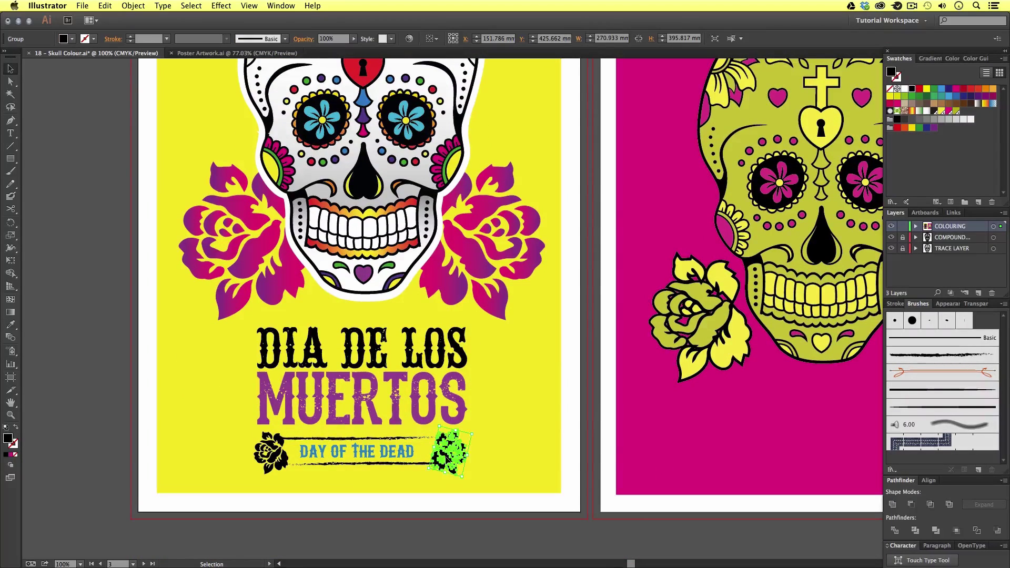
left_click(272, 456, "shift")
key("i")
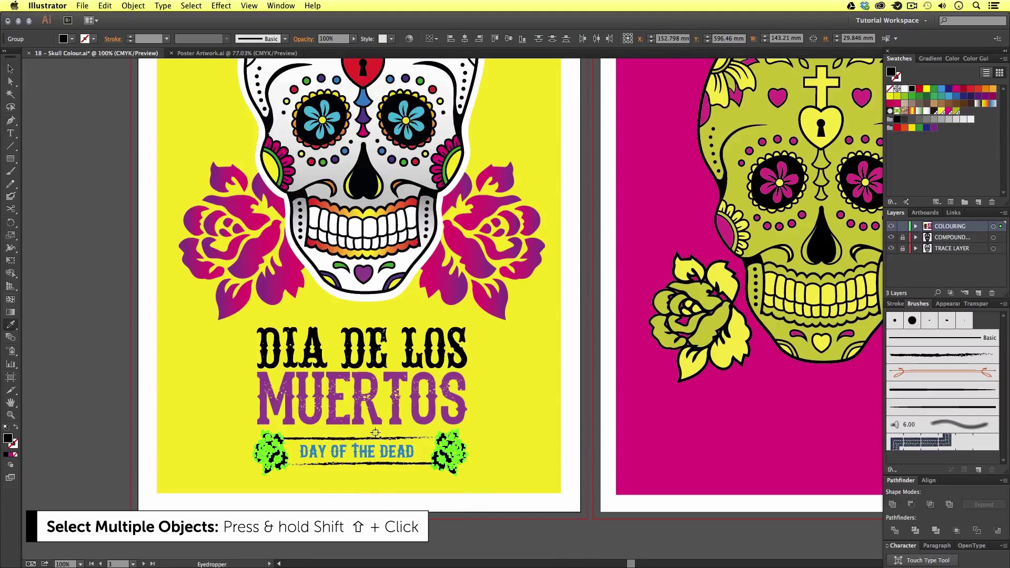
left_click_drag(419, 217, 385, 239)
left_click(378, 136)
key("v")
left_click(554, 472)
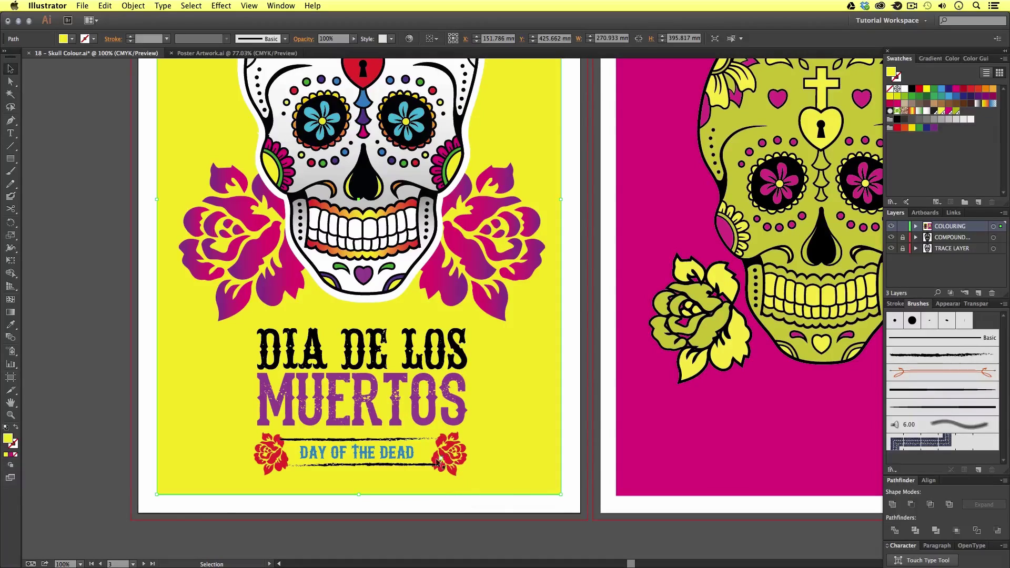
- Give the two rough lines around the subtitle a green stroke sampled from a leaf of the skull's flower
left_click(420, 463)
left_click(339, 439, "shift")
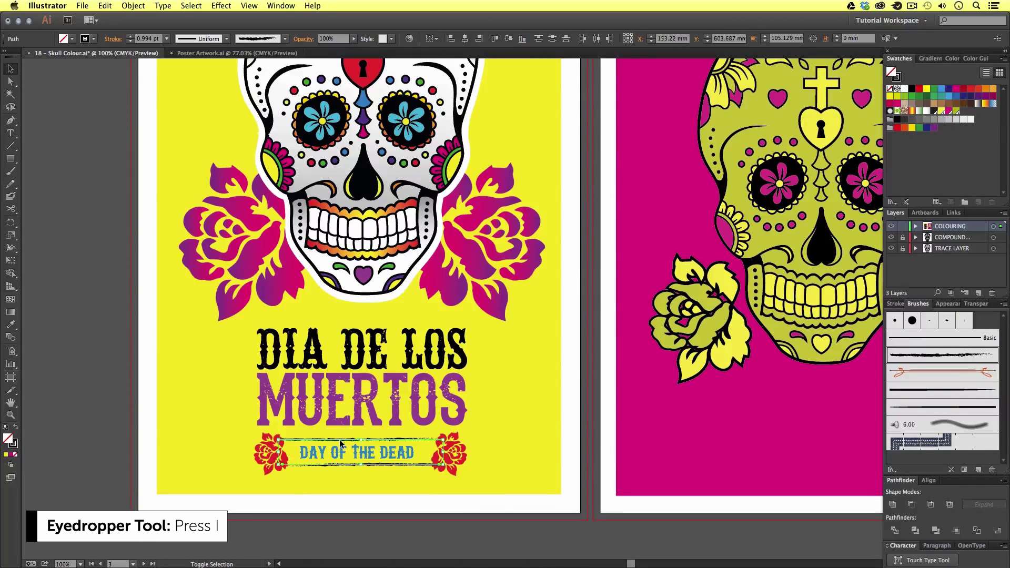
key("i")
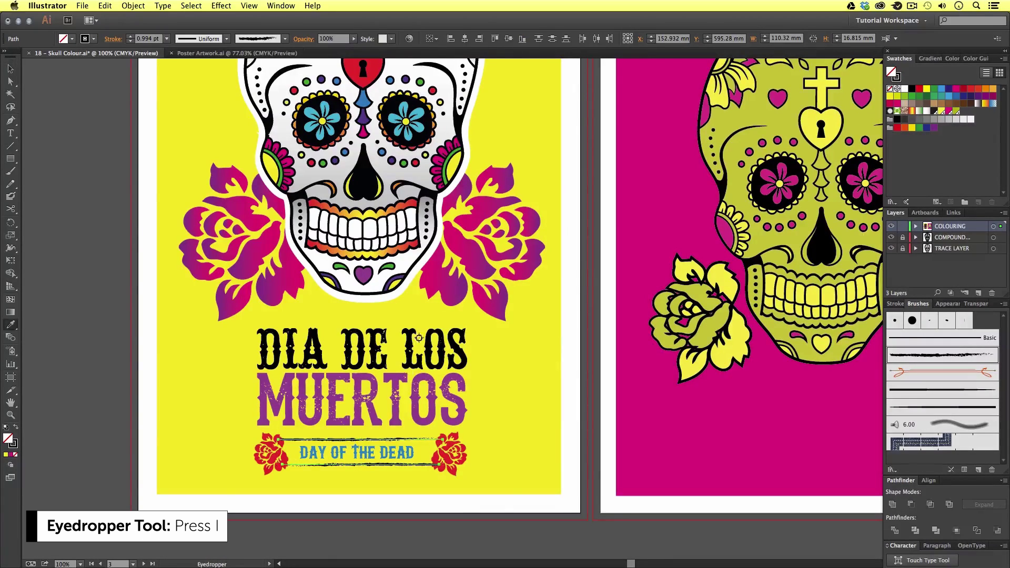
scroll(443, 235, "up", 5)
left_click(449, 173)
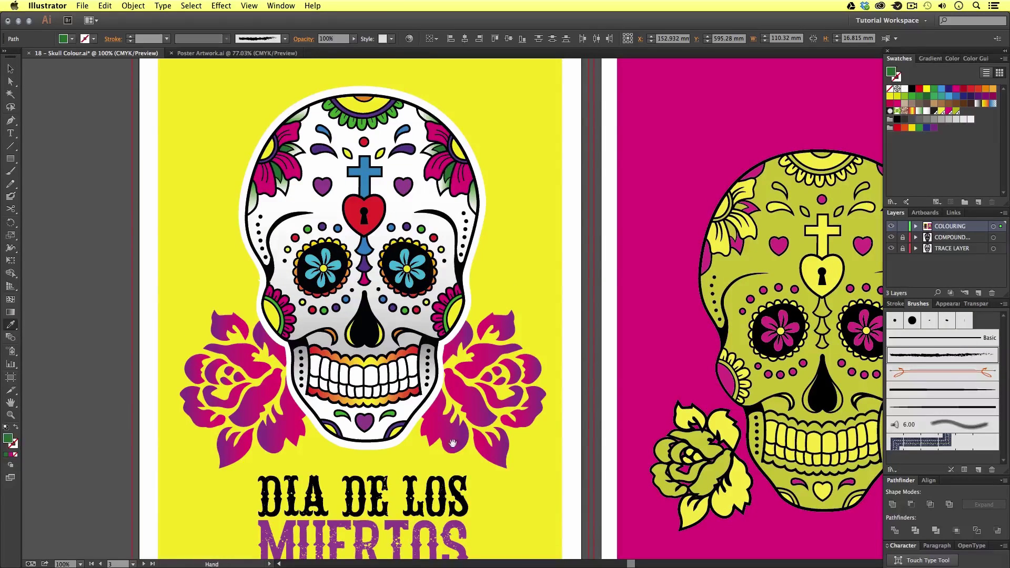
scroll(422, 469, "down", 5)
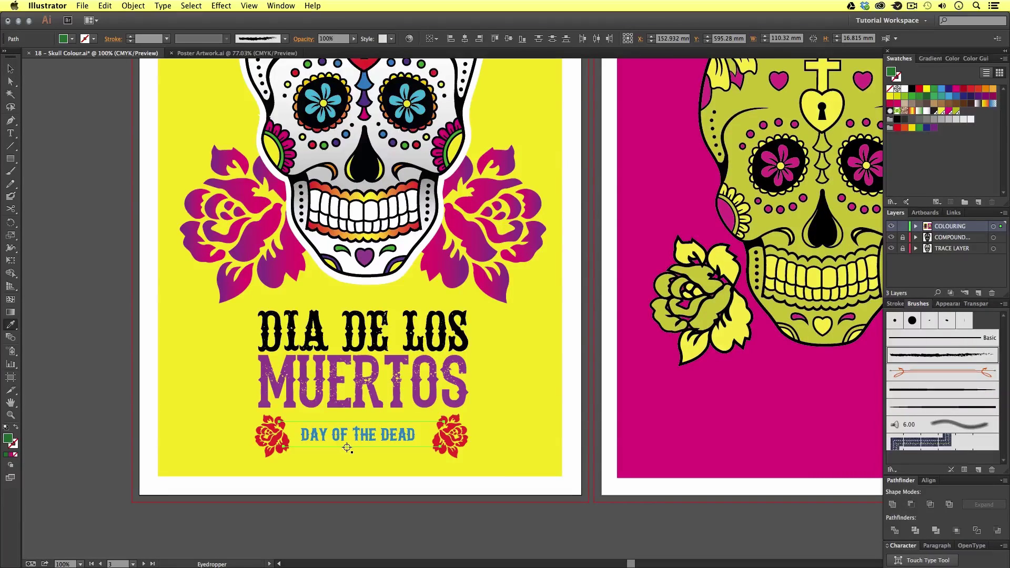
left_click(16, 430)
key("v")
left_click(403, 487)
- Bring the two small red roses to the front, over the ends of the green lines
left_click(274, 441)
right_click(446, 441)
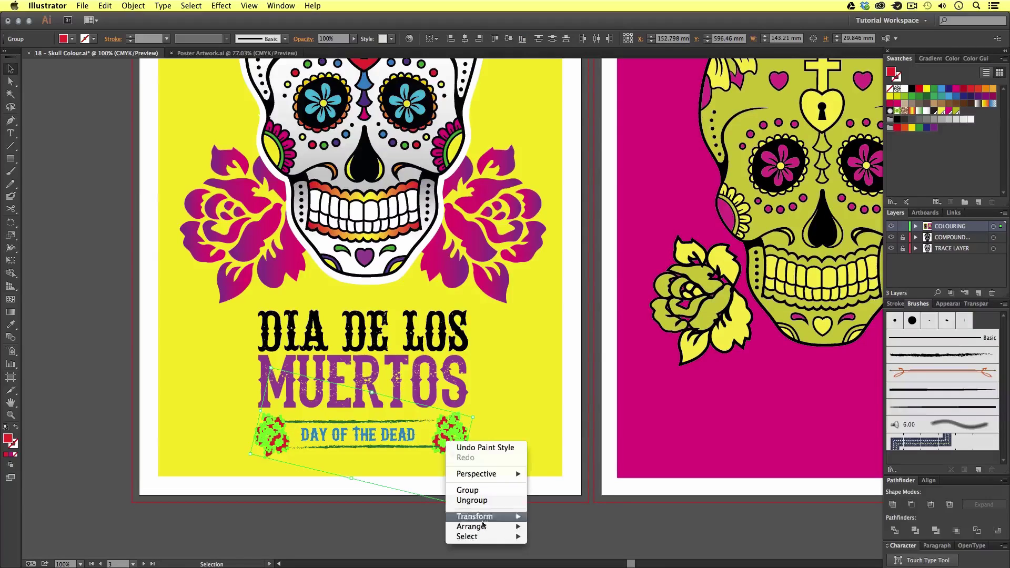
mouse_move(495, 526)
left_click(545, 511)
left_click(534, 517)
- Examine the coloured title block with its roses and rough lines at close range
key("z")
left_click(422, 434)
left_click(456, 310)
key("space")
left_click_drag(455, 278, 342, 400)
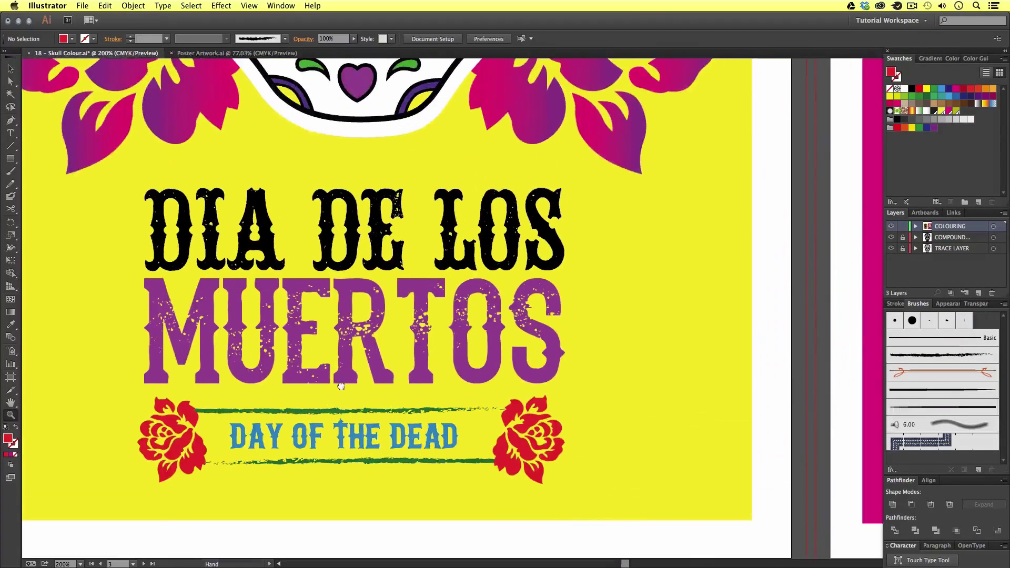
left_click(455, 317, "alt")
left_click_drag(503, 286, 372, 358)
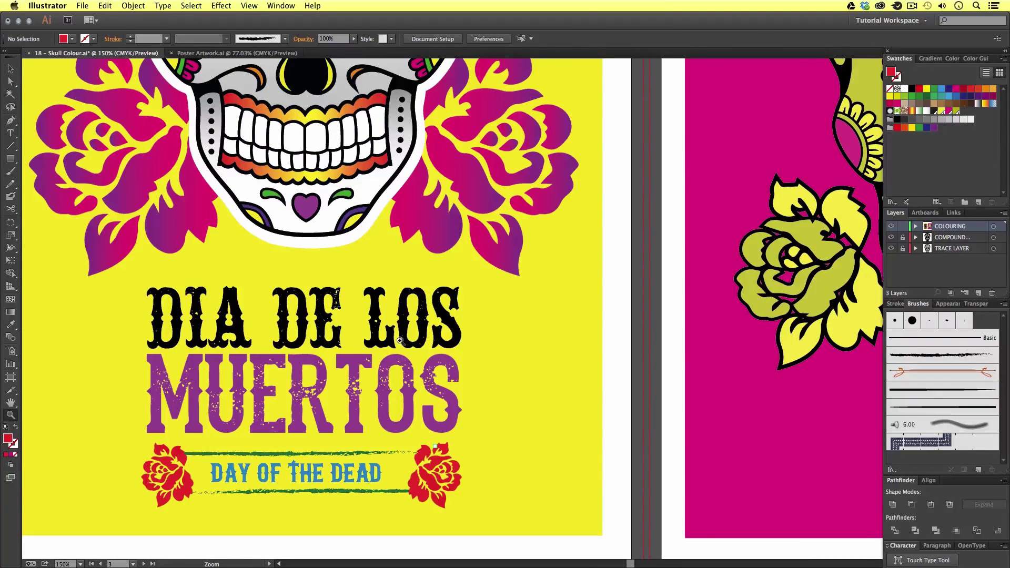
- Group the title lines, small roses and rough lines, leaving out the yellow background
key("v")
scroll(401, 435, "down", 2)
scroll(402, 435, "left", 2)
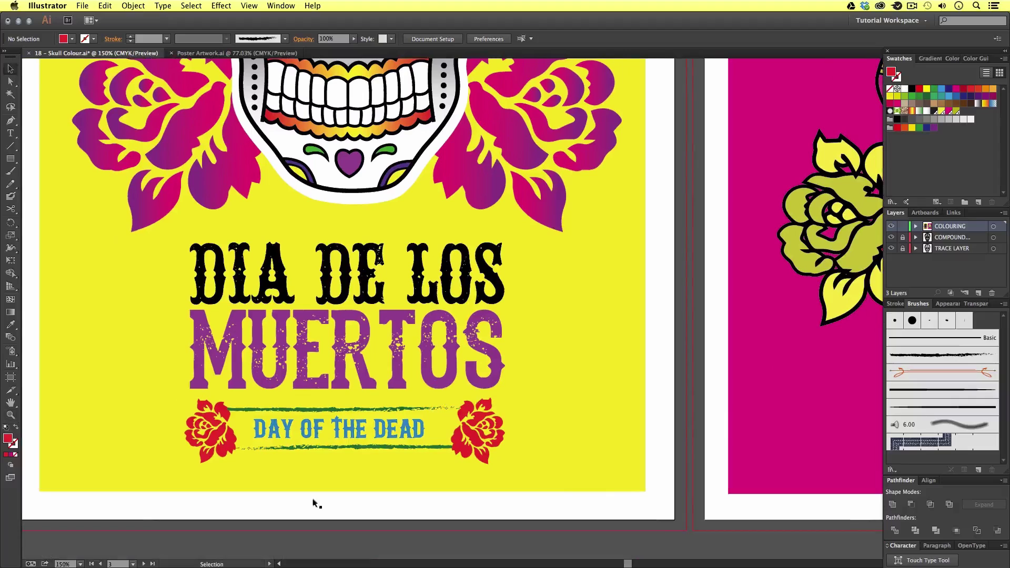
left_click_drag(162, 508, 532, 261)
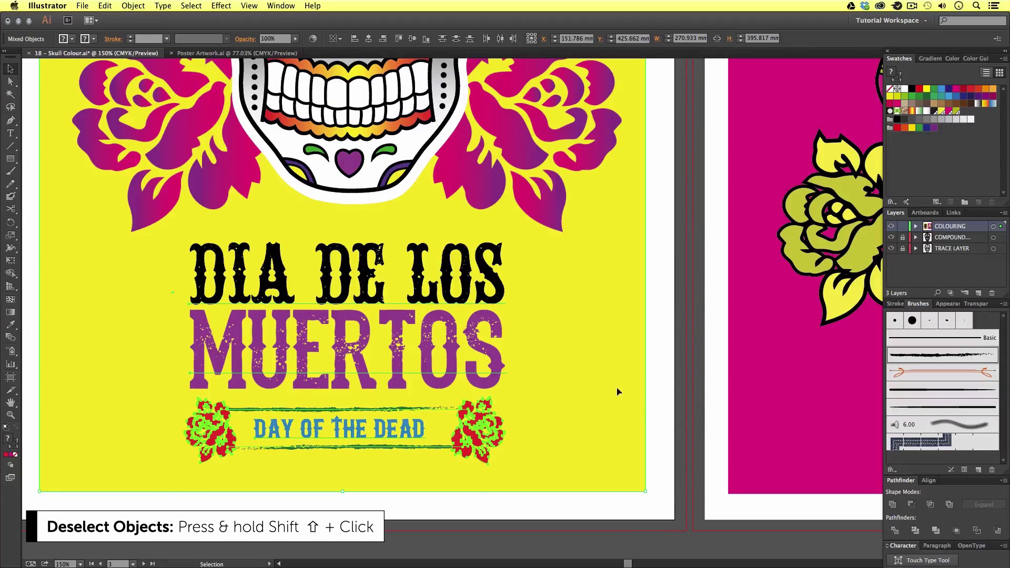
left_click(588, 371, "shift")
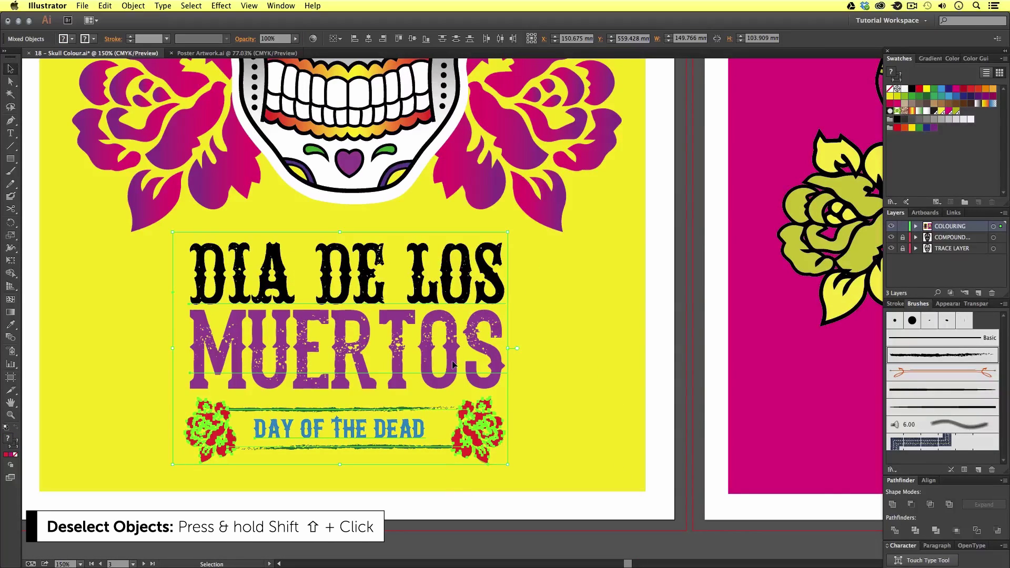
left_click(578, 369)
- Align the title group, the skull with its large roses and the yellow background on their horizontal centres
key("z")
left_click(501, 251, "alt")
key("v")
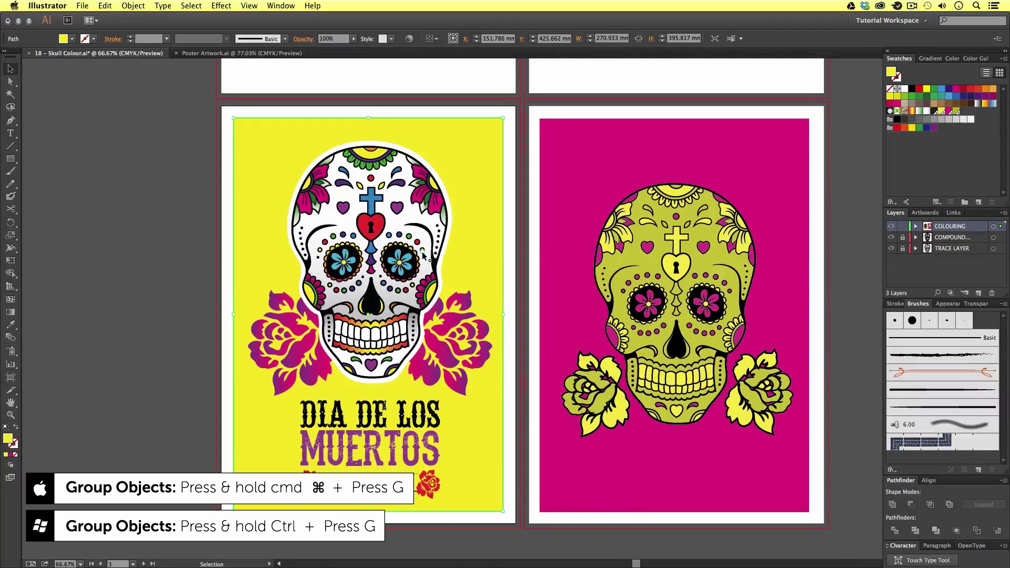
left_click(425, 424)
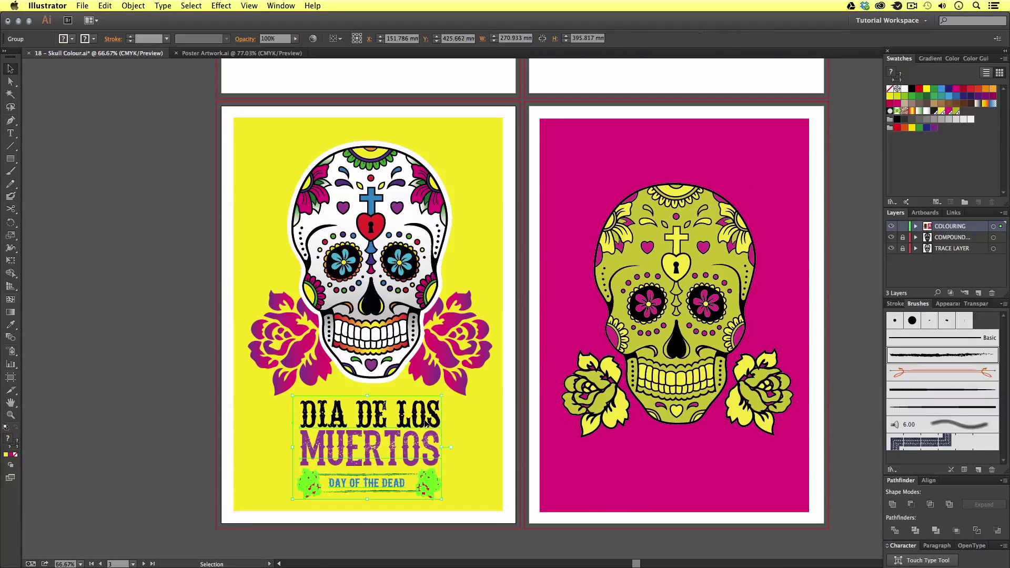
left_click(490, 229, "shift")
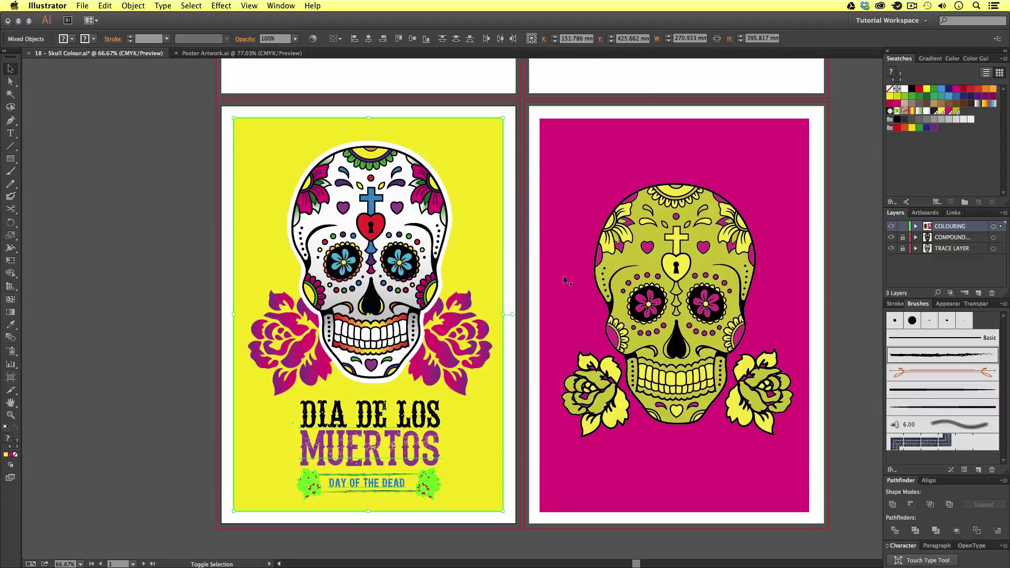
left_click(429, 299, "shift")
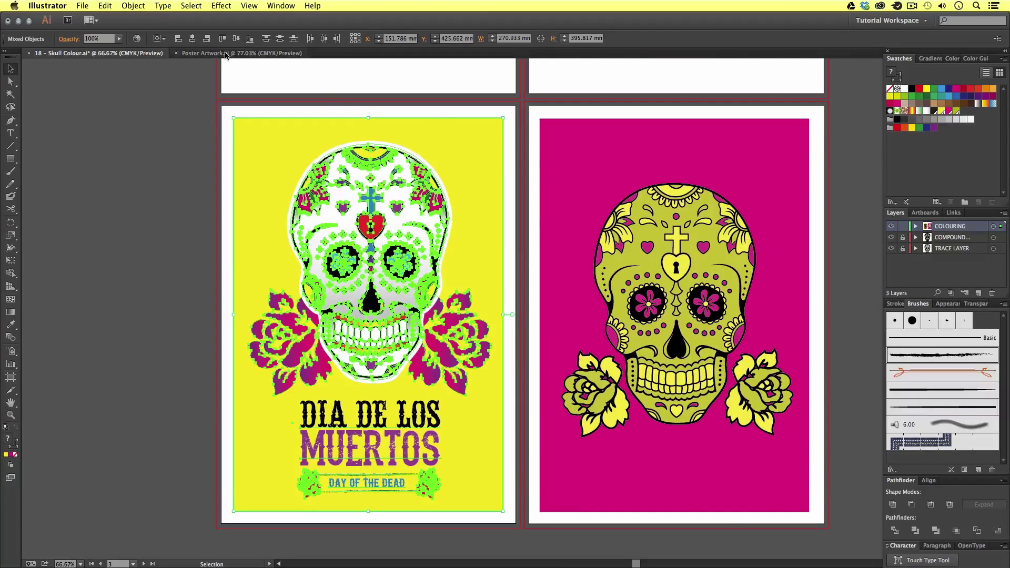
left_click(193, 39)
left_click(176, 251)
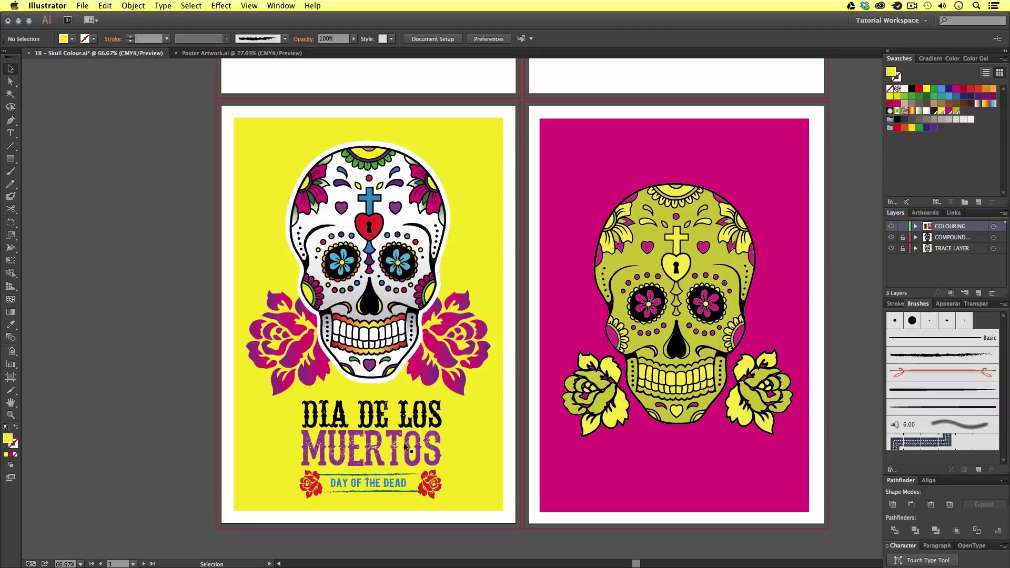
- Nudge the title group slightly left so that its lettering sits centred beneath the skull by eye
left_click_drag(628, 304, 428, 316)
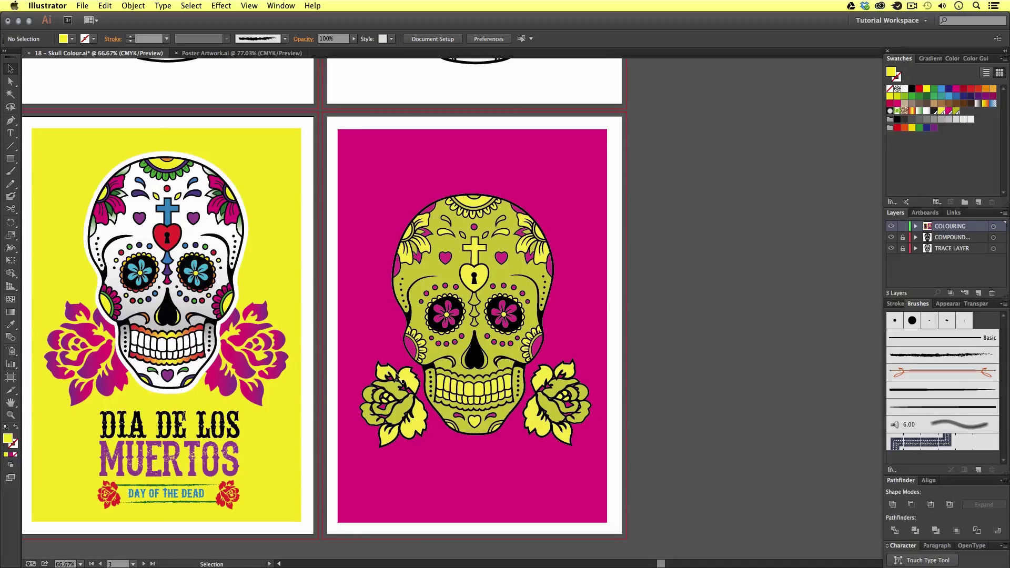
key("z")
left_click(478, 360)
left_click_drag(404, 383, 418, 410)
left_click_drag(284, 437, 547, 379)
key("v")
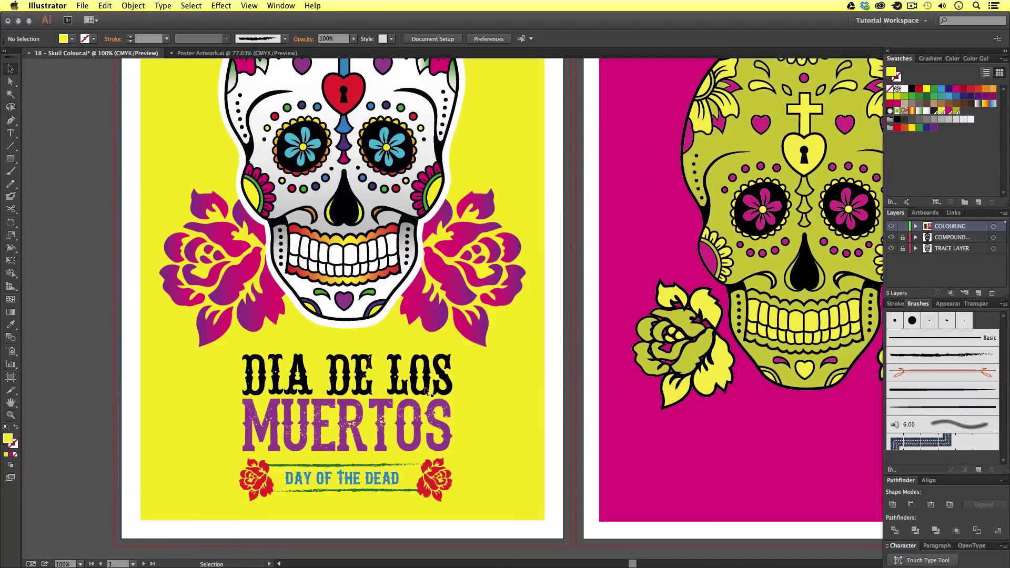
left_click(428, 390)
left_click_drag(427, 389, 425, 389)
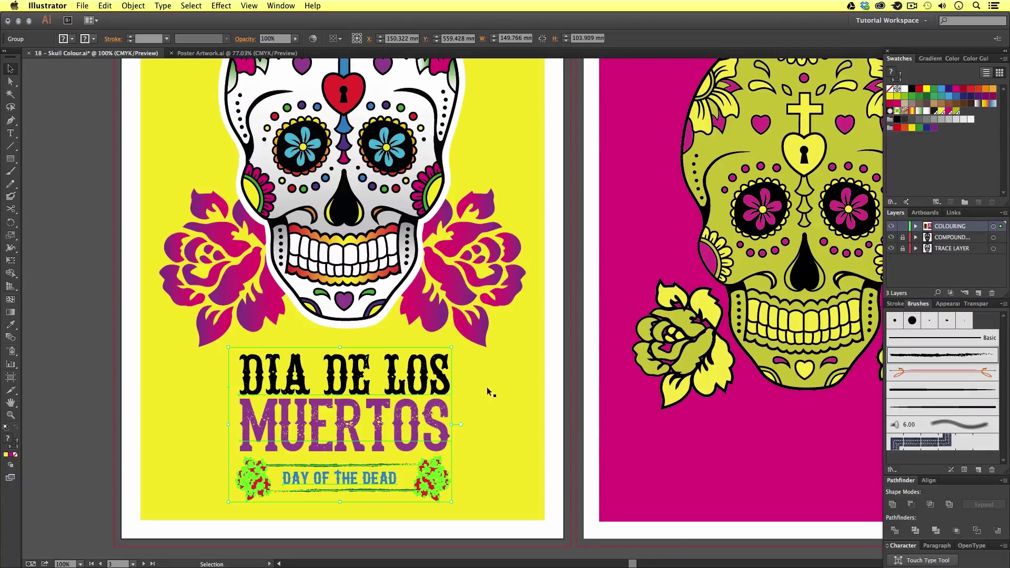
left_click(548, 529)
- Move the skull and rose group on the magenta poster up about 35 mm, leaving more space beneath it
left_click_drag(693, 374, 435, 492)
left_click_drag(839, 146, 391, 542)
scroll(510, 503, "down", 2)
left_click_drag(550, 504, 443, 526)
key("ctrl+g")
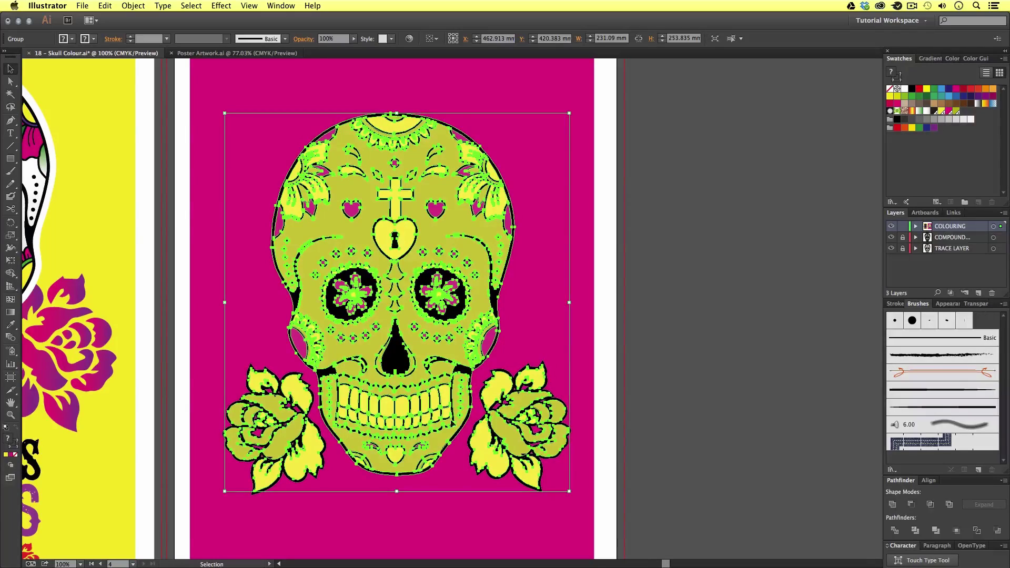
key("ctrl+shift+a")
left_click(472, 376)
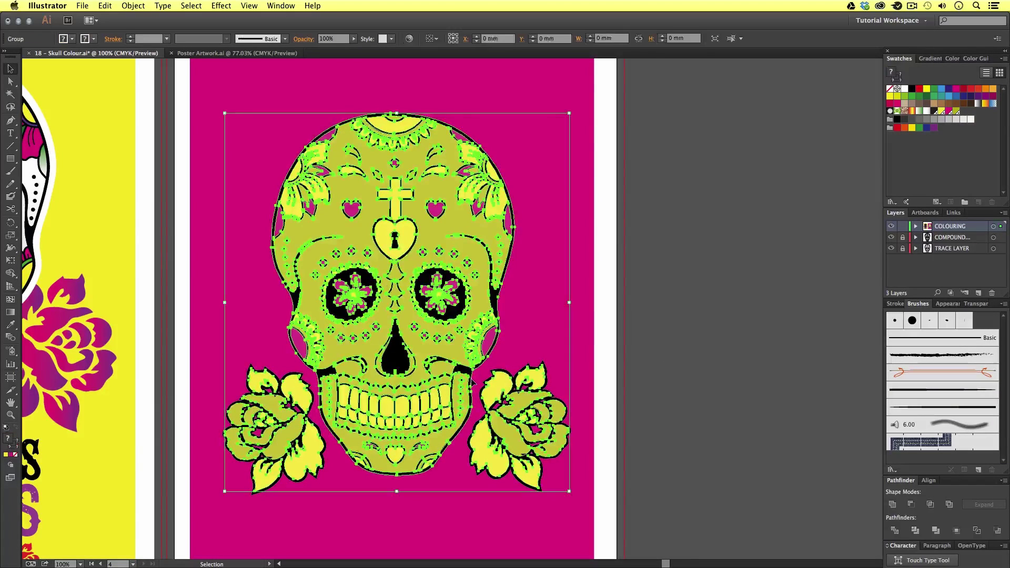
scroll(473, 379, "down", 3)
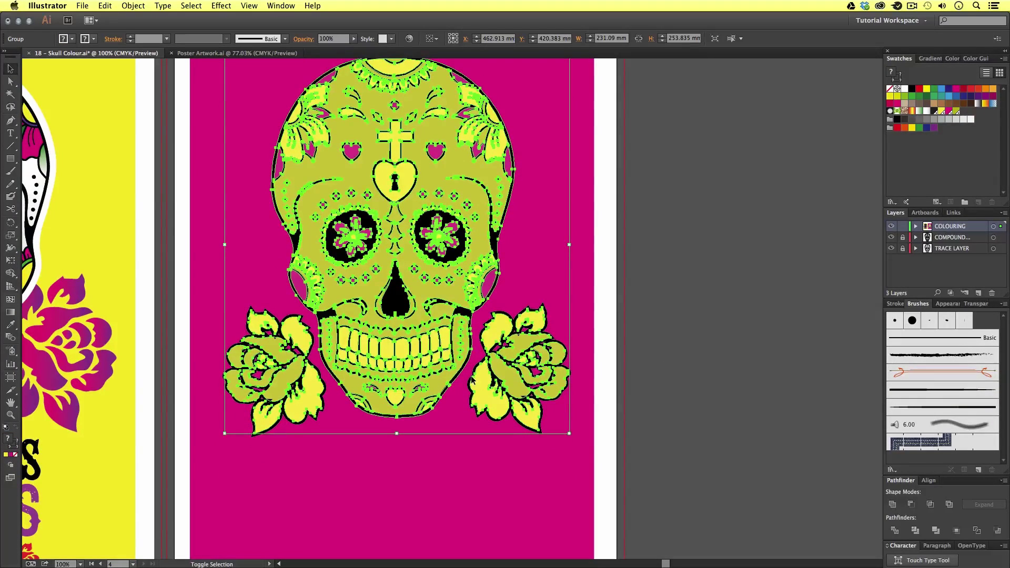
left_click_drag(224, 452, 458, 336)
scroll(458, 336, "left", 8)
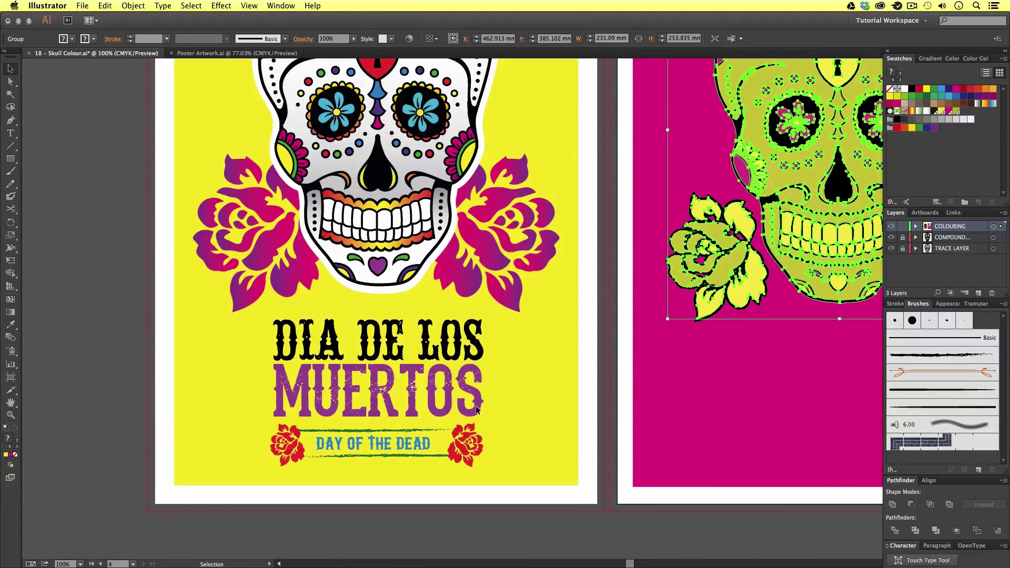
- Copy the title group from the yellow poster to beneath the magenta poster's skull and ungroup the copy
left_click(477, 409)
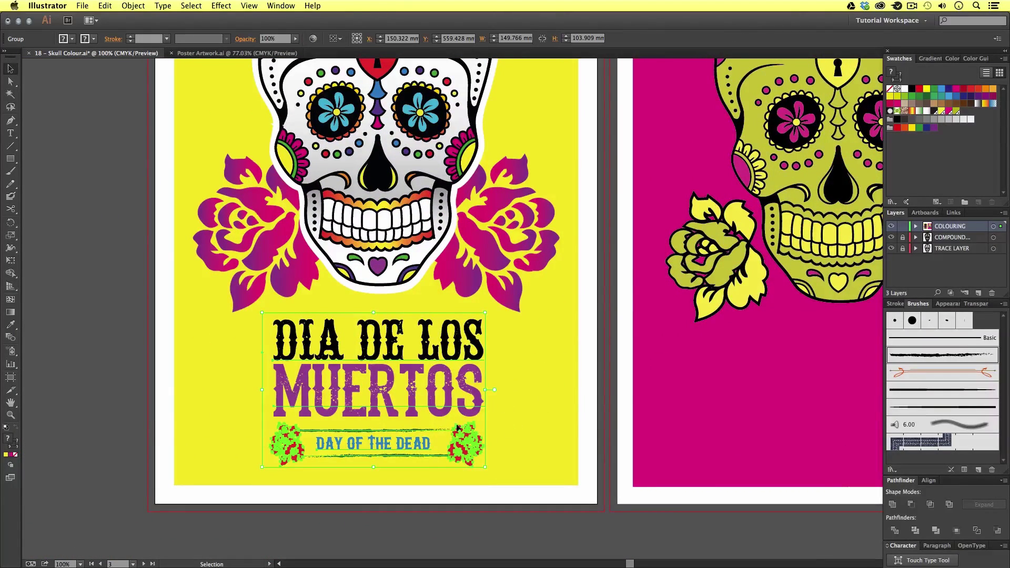
scroll(464, 428, "right", 5)
left_click_drag(198, 413, 661, 417)
scroll(660, 412, "right", 10)
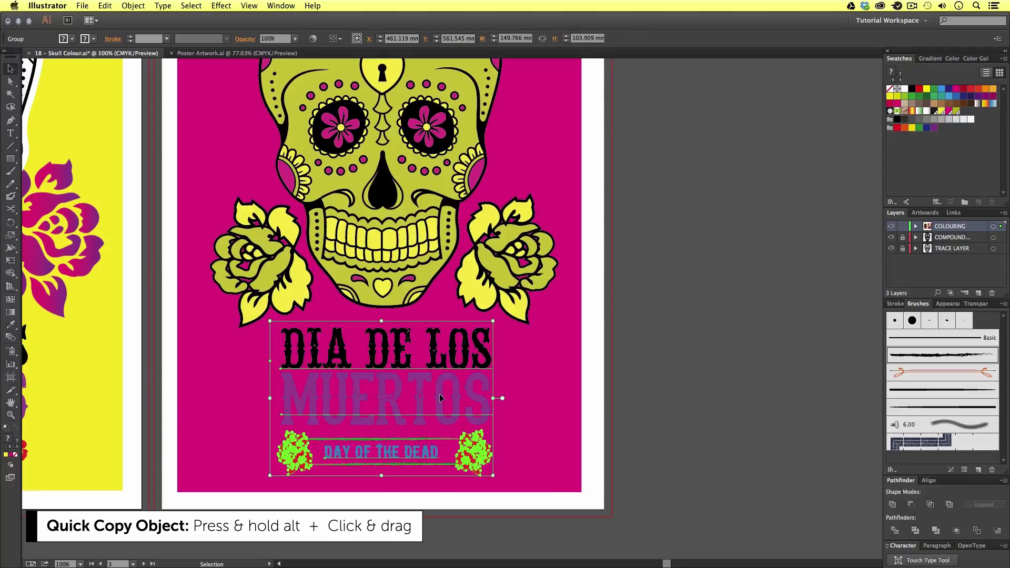
right_click(440, 396)
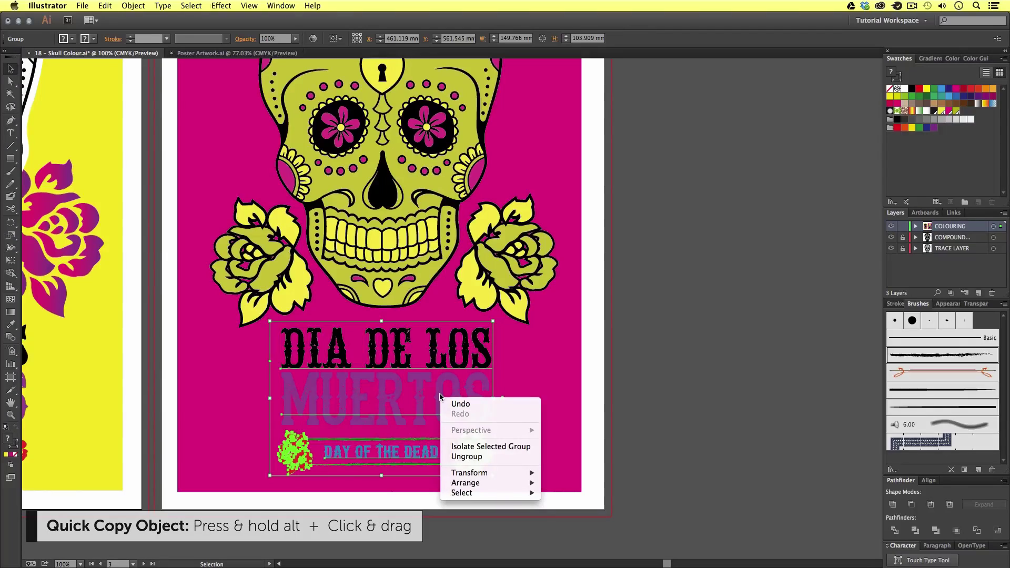
left_click(474, 457)
left_click(649, 425)
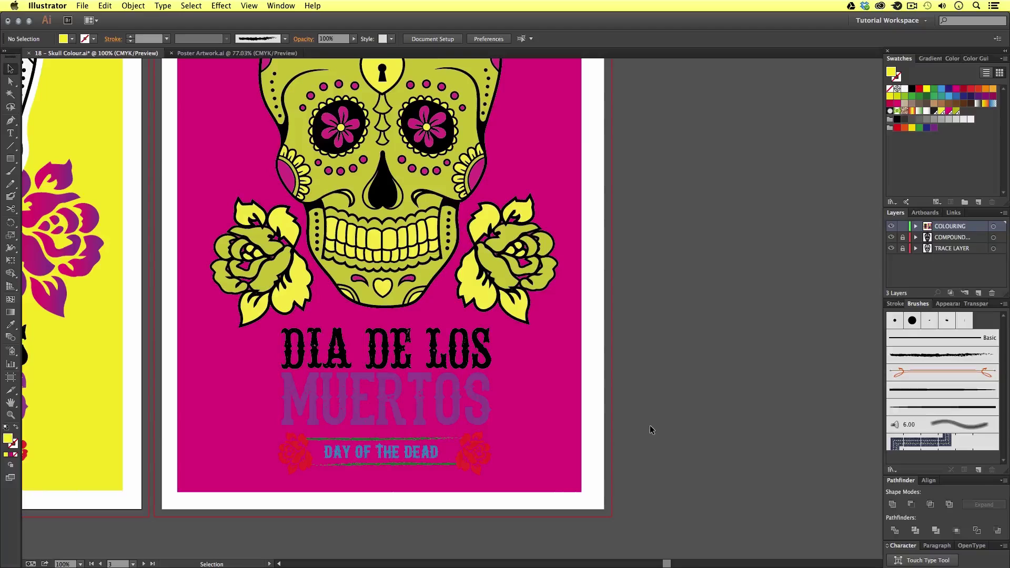
- Delete the two small roses and the rough lines around "DAY OF THE DEAD" on the magenta poster
left_click(469, 462)
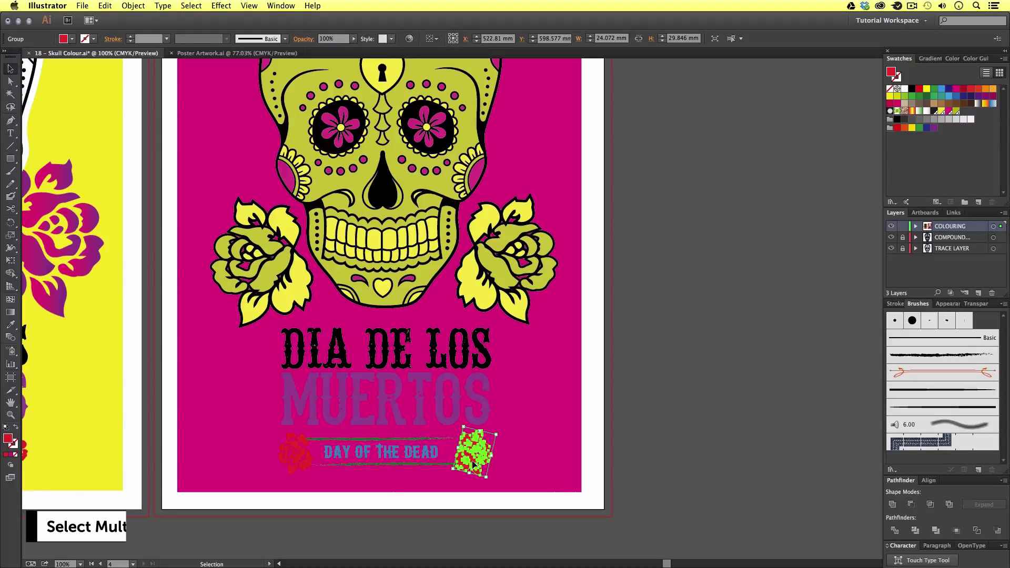
left_click(298, 455, "shift")
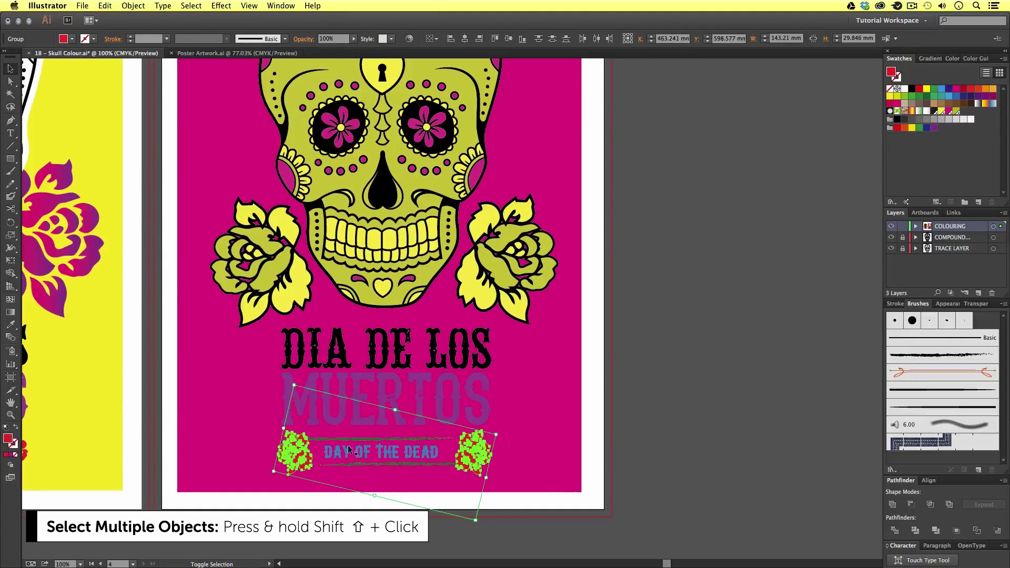
left_click(361, 463, "shift")
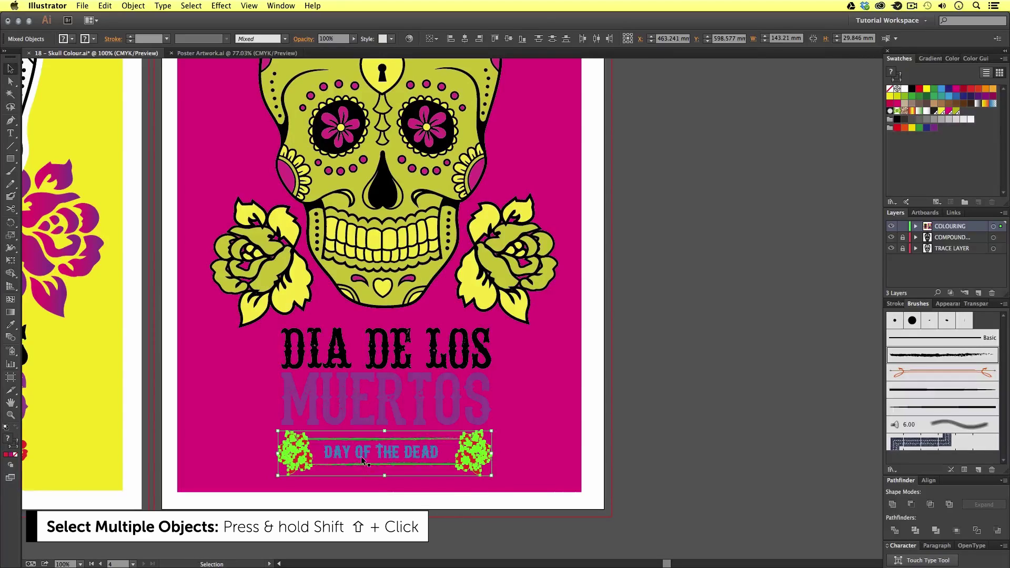
key("Delete")
- Recolour the three title lines on the magenta poster black by sampling the skull's nose with the Eyedropper
left_click_drag(488, 422, 533, 426)
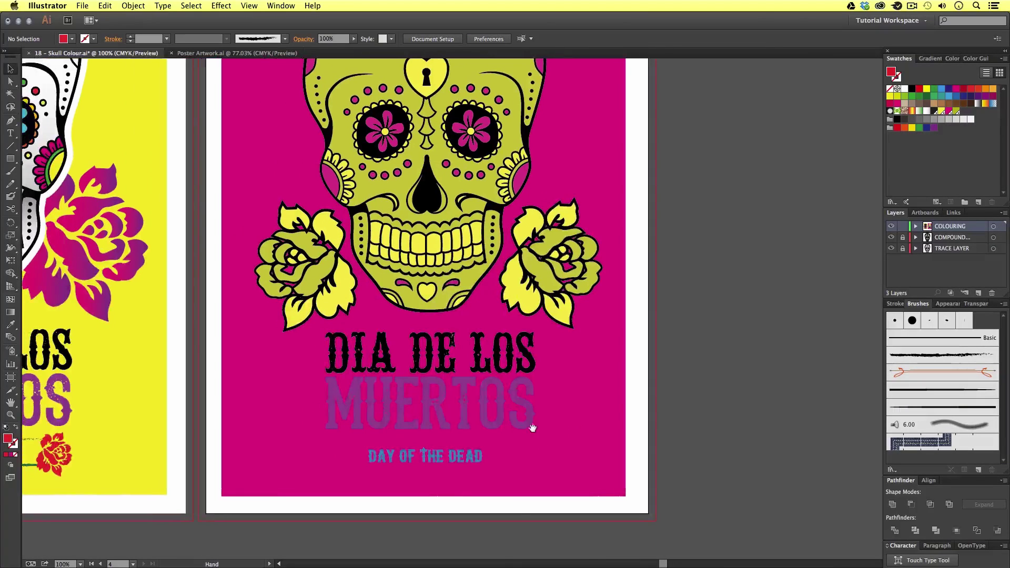
left_click(469, 462)
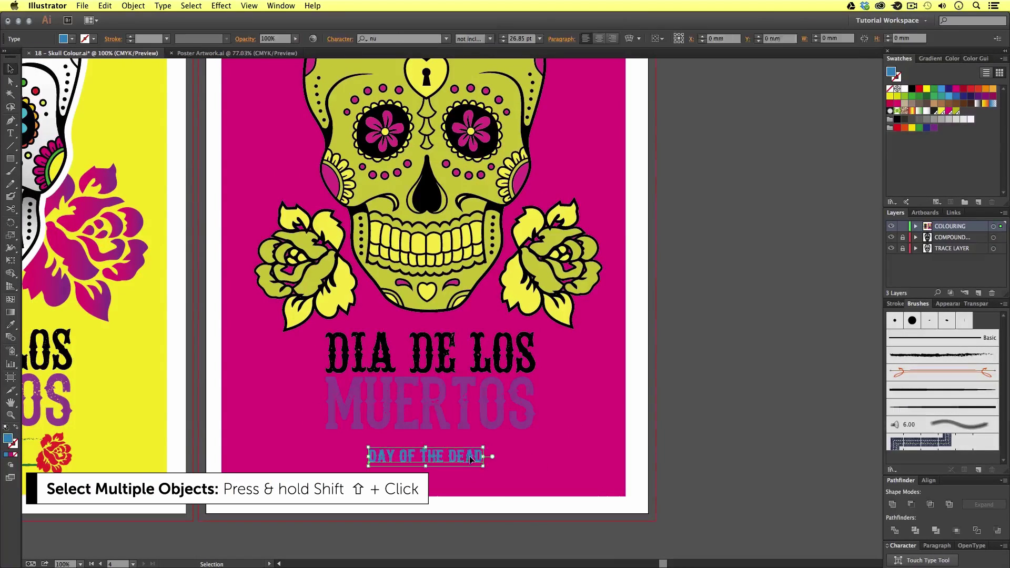
left_click(465, 409, "shift")
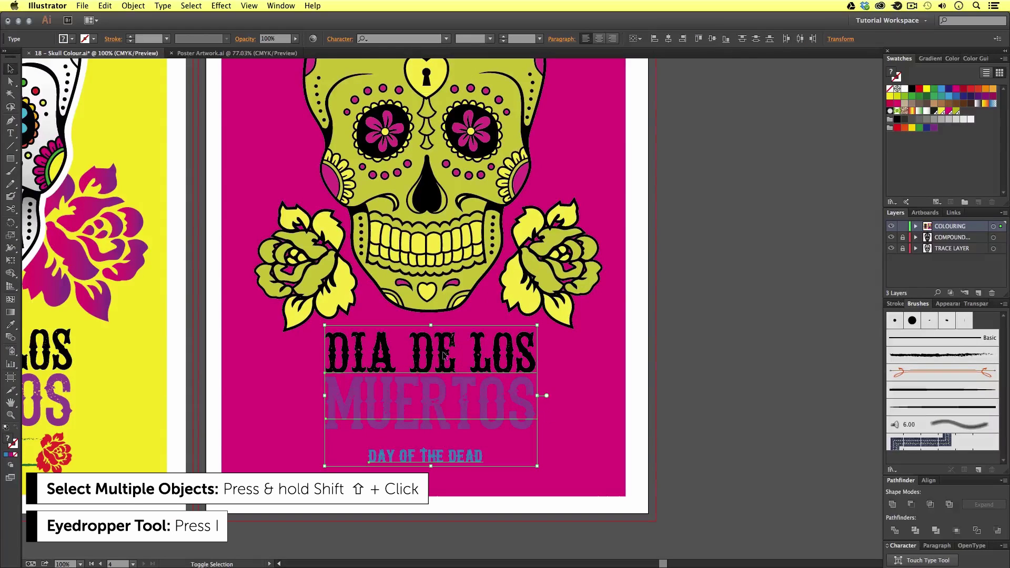
key("i")
left_click_drag(486, 316, 487, 370)
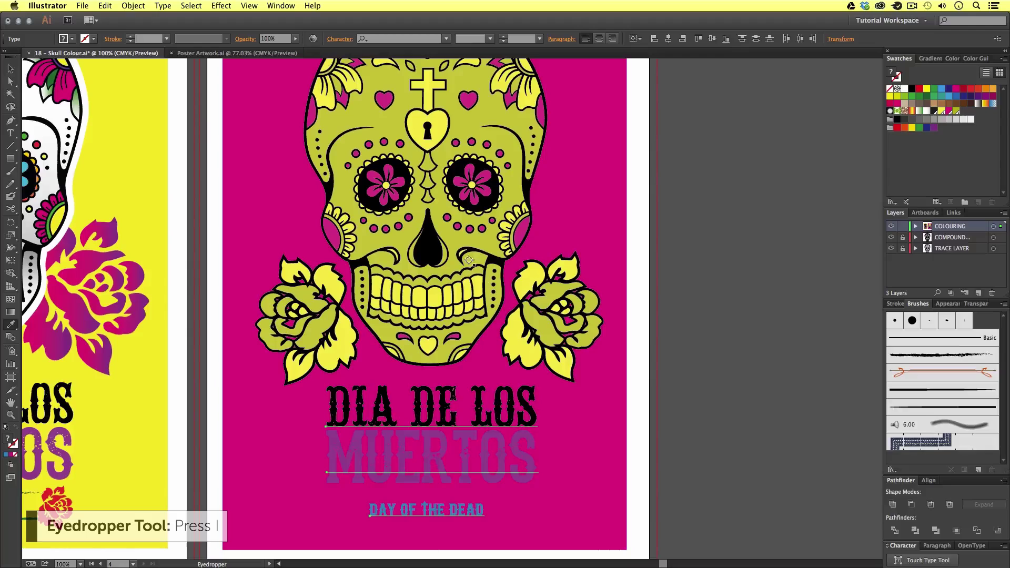
left_click(428, 247)
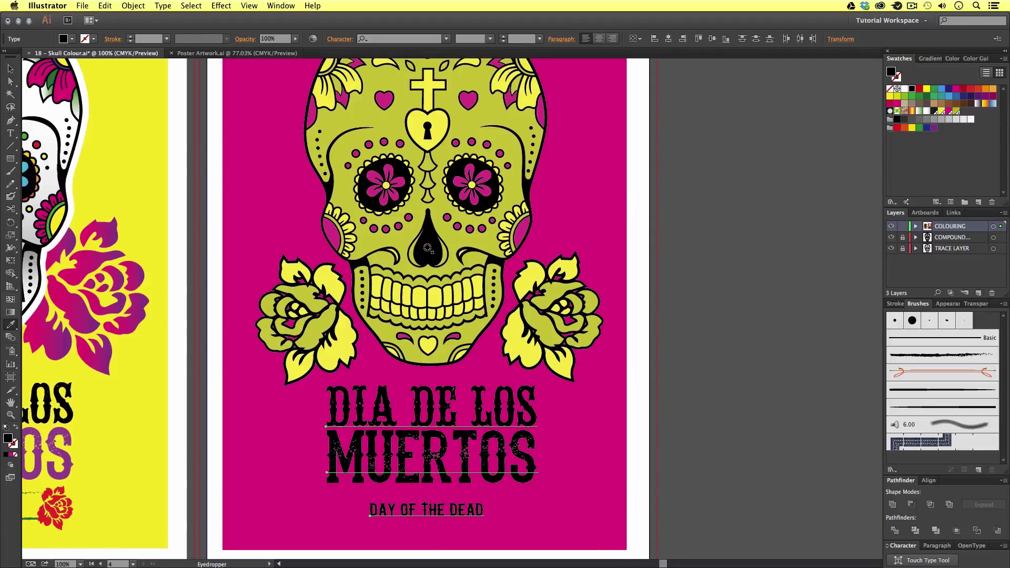
key("v")
left_click(660, 453)
- Nudge the "MUERTOS" line down four small increments to add space beneath "DIA DE LOS"
key("z")
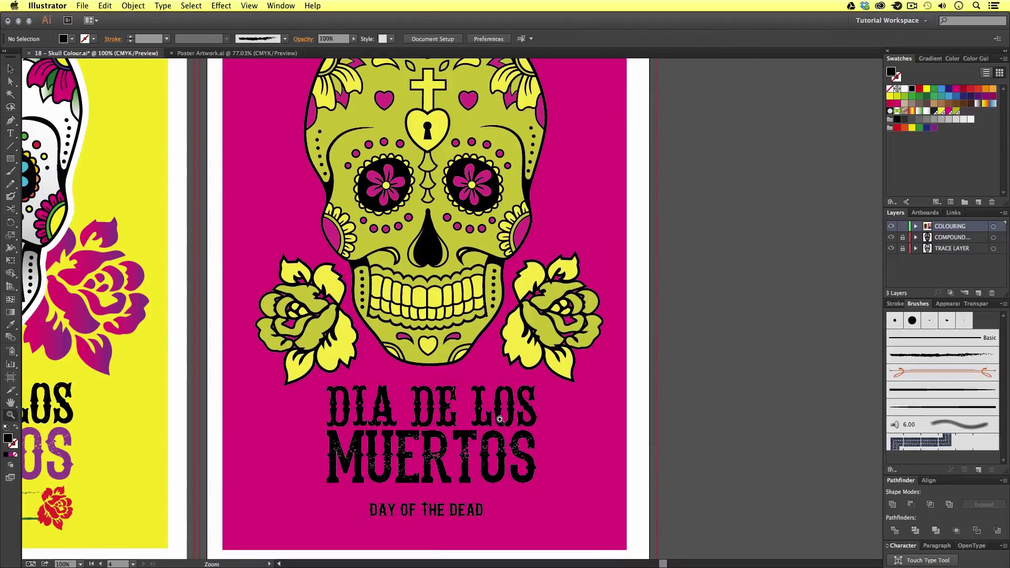
left_click(497, 418)
key("v")
left_click(431, 396)
key("Down")
key("Down")
key("Down")
key("Down")
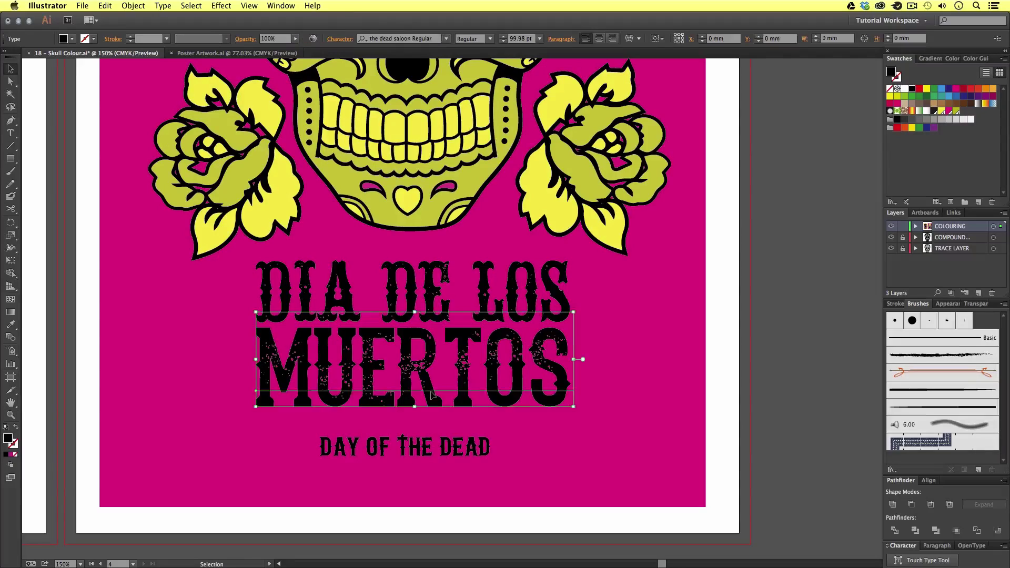
left_click(794, 414)
- Move the "DAY OF THE DEAD" line down to just above the magenta background's lower edge
left_click_drag(591, 365, 603, 375)
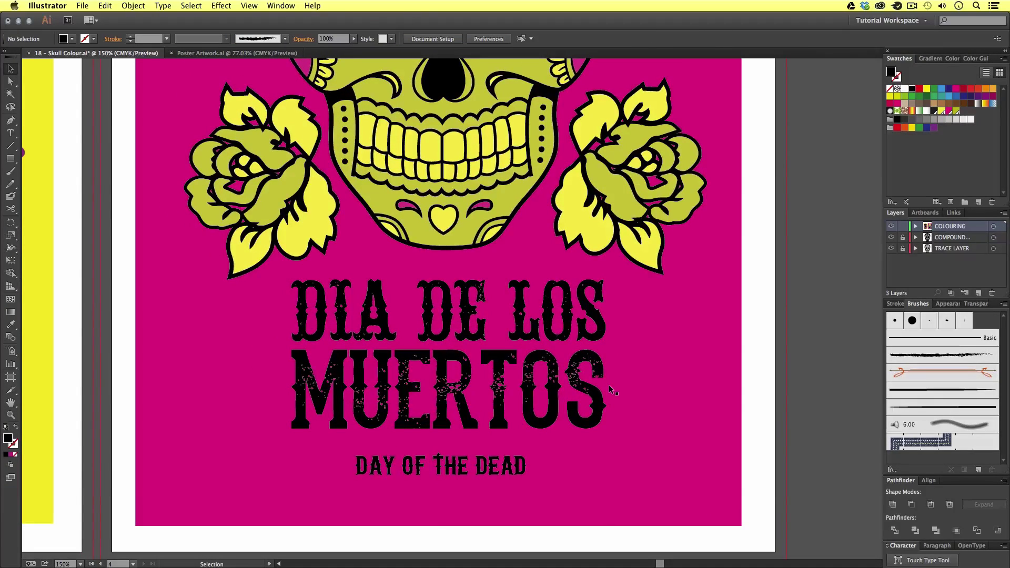
left_click_drag(588, 343, 561, 363)
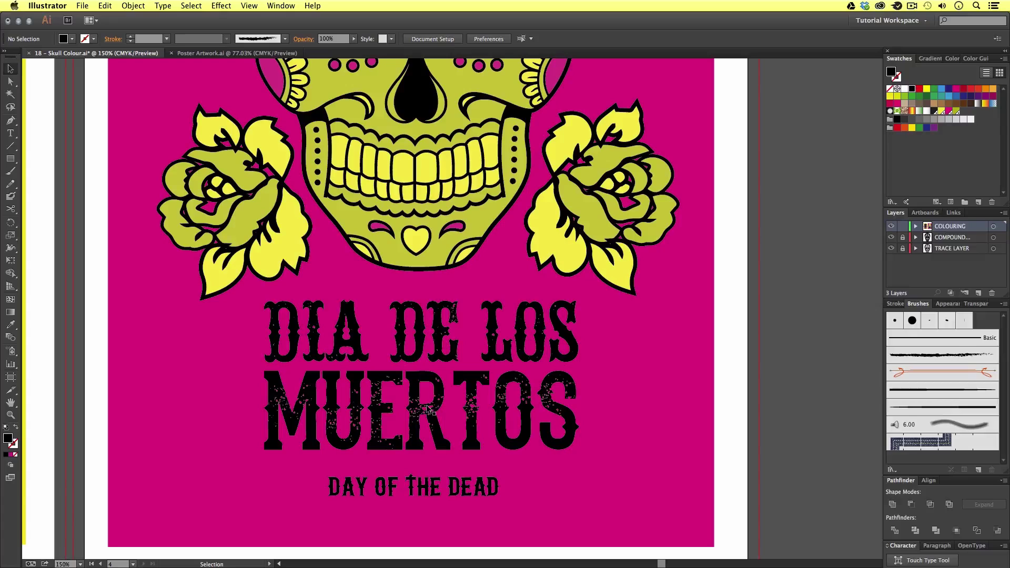
scroll(487, 444, "down", 2)
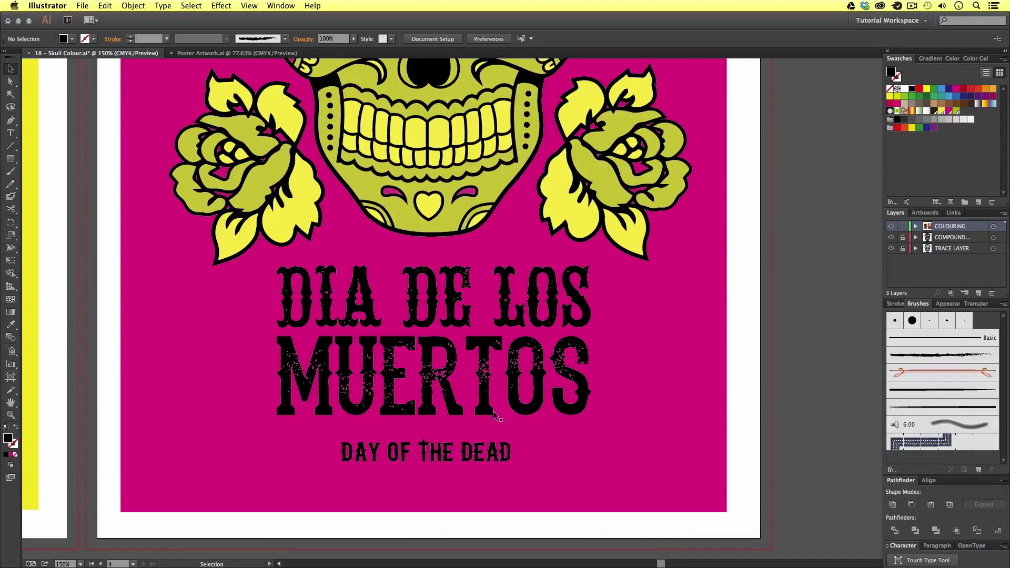
left_click(437, 452)
left_click_drag(437, 453, 434, 493)
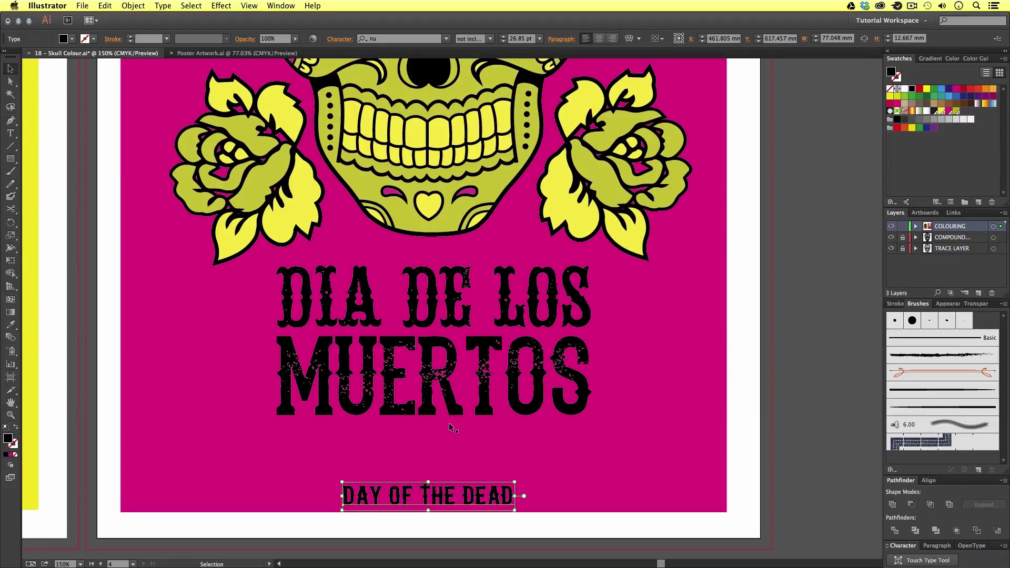
- Enlarge the M of "MUERTOS" with the Touch Type tool and lower it so its top lines up with the other letters
left_click(441, 379)
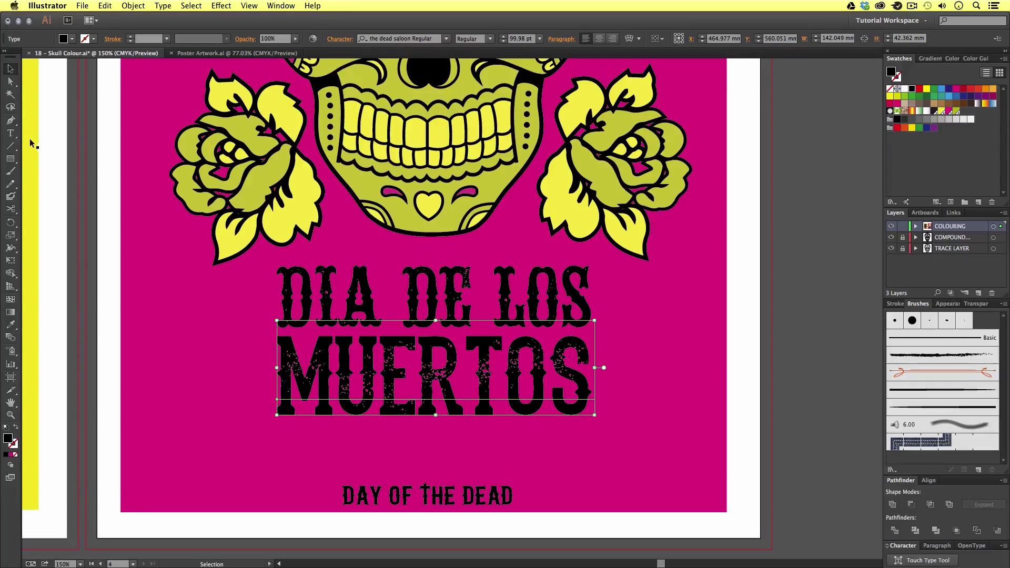
left_click_drag(10, 134, 81, 211)
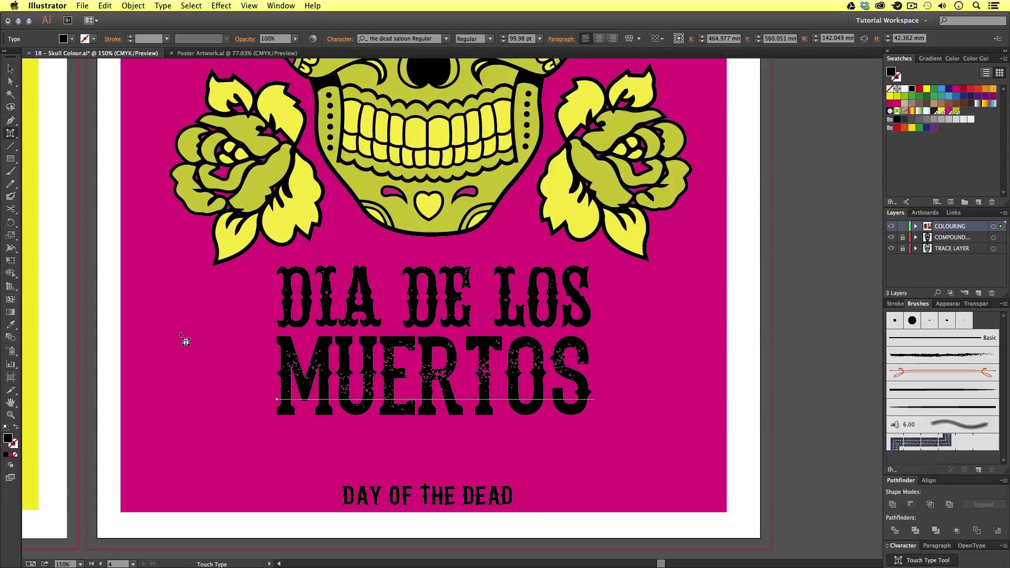
left_click(303, 365)
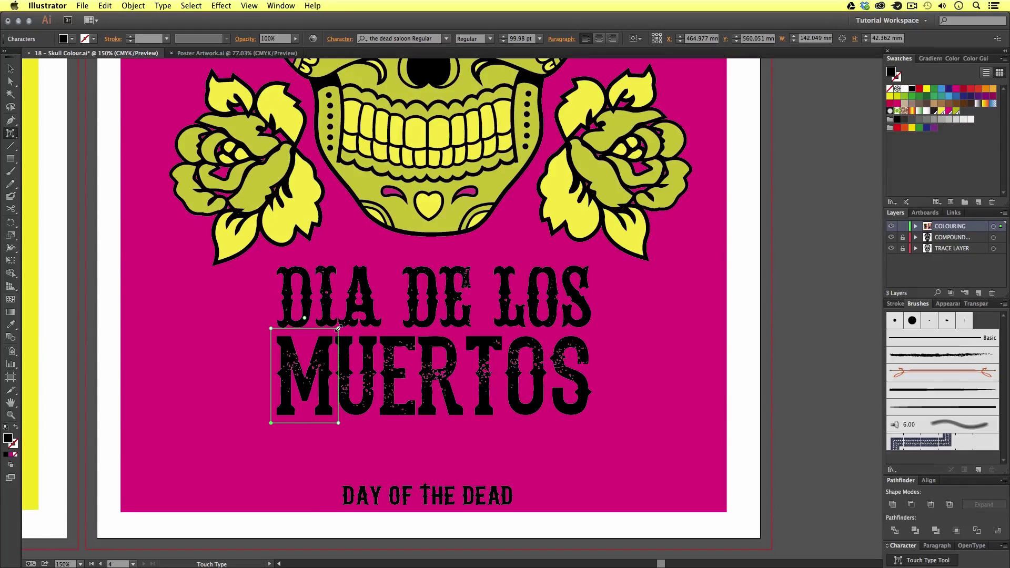
left_click_drag(338, 328, 399, 277)
left_click_drag(352, 316, 357, 352)
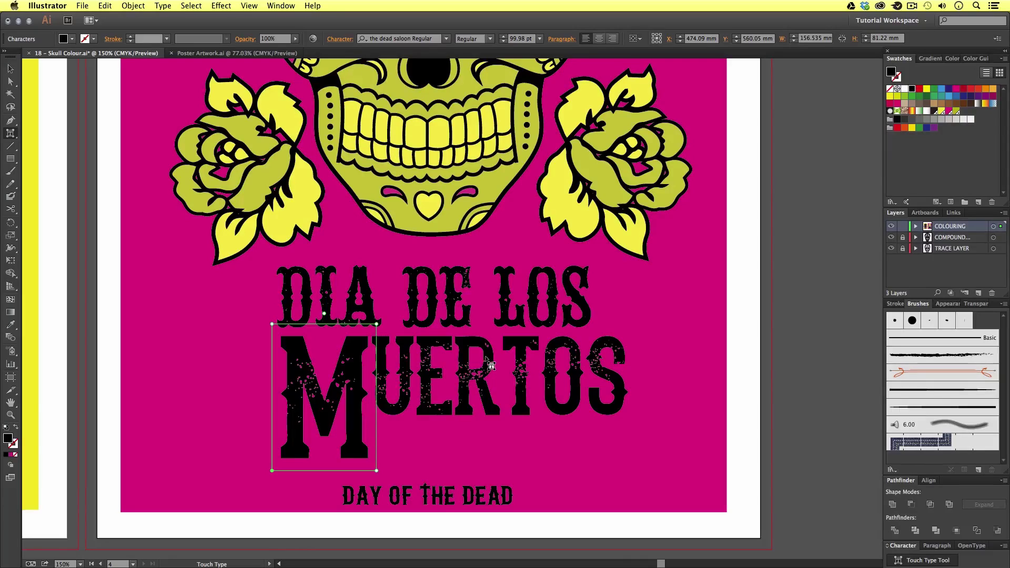
- Show the rulers and place horizontal guides along the top and bottom edges of the enlarged M
key("v")
key("super+r")
key("shift+t")
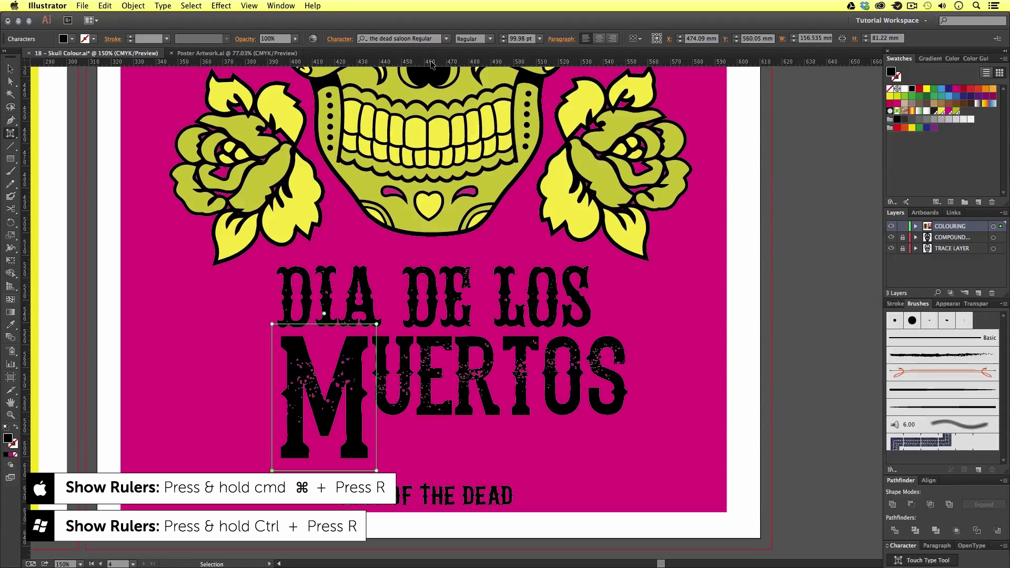
left_click_drag(431, 64, 452, 335)
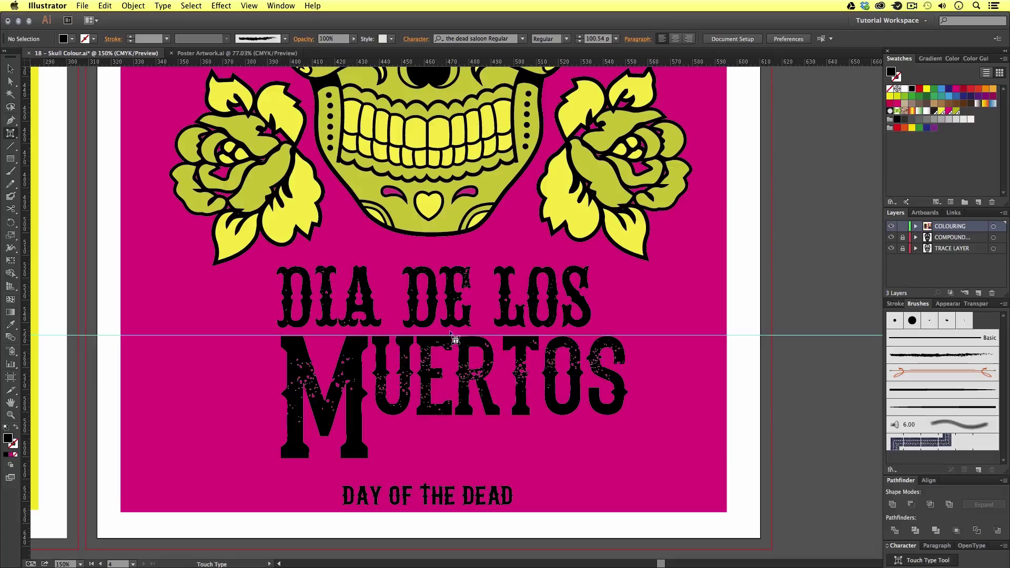
left_click_drag(448, 63, 467, 459)
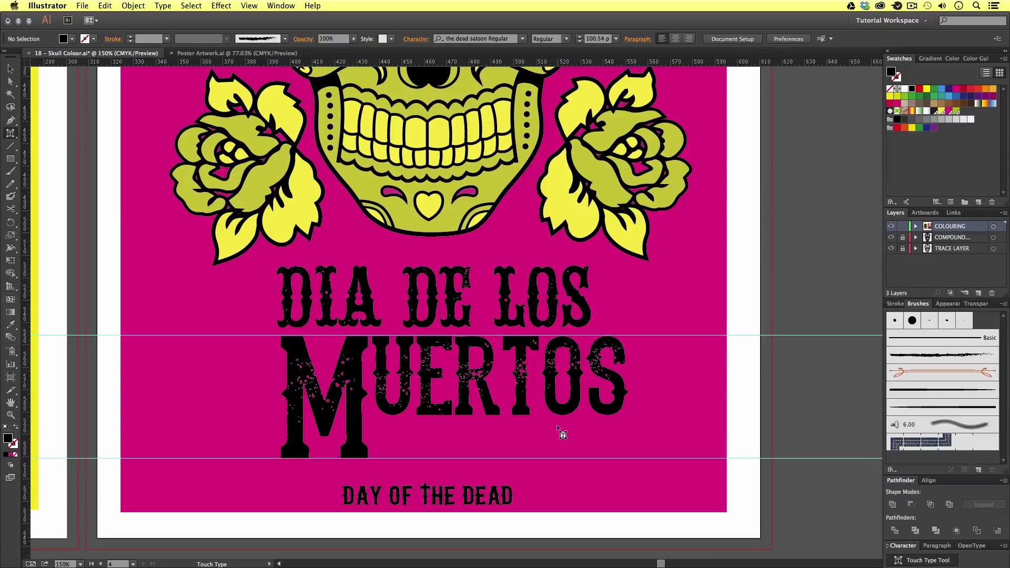
- Toggle the guides' visibility off and back on
key("super+semicolon")
key("super+semicolon")
key("super+semicolon")
key("super+semicolon")
key("super+semicolon")
key("super+semicolon")
key("super+semicolon")
key("super+semicolon")
key("super+semicolon")
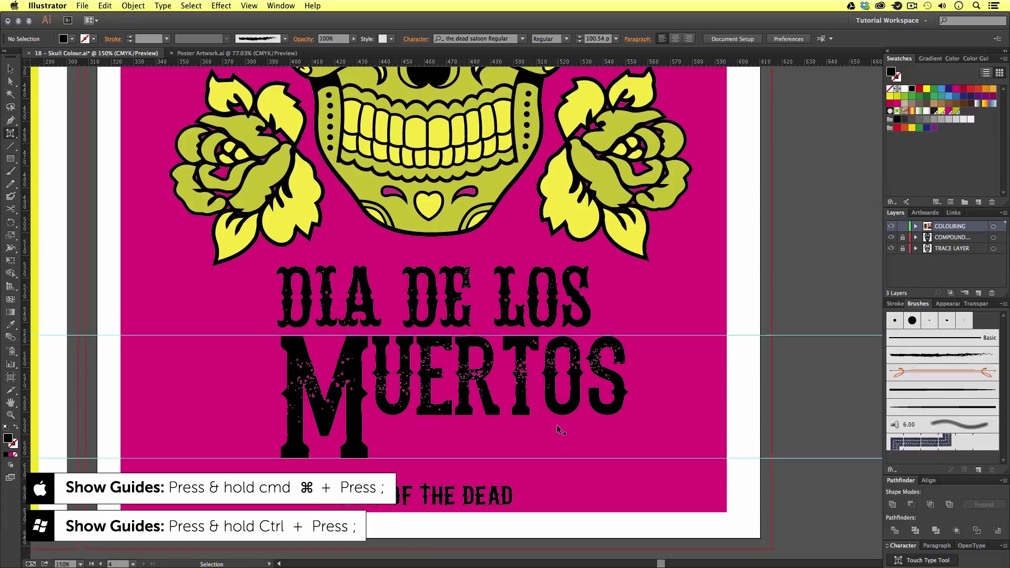
key("super+semicolon")
- Enlarge the final S of "MUERTOS" with the Touch Type tool to fit between the two guides, matching the M
left_click(613, 383)
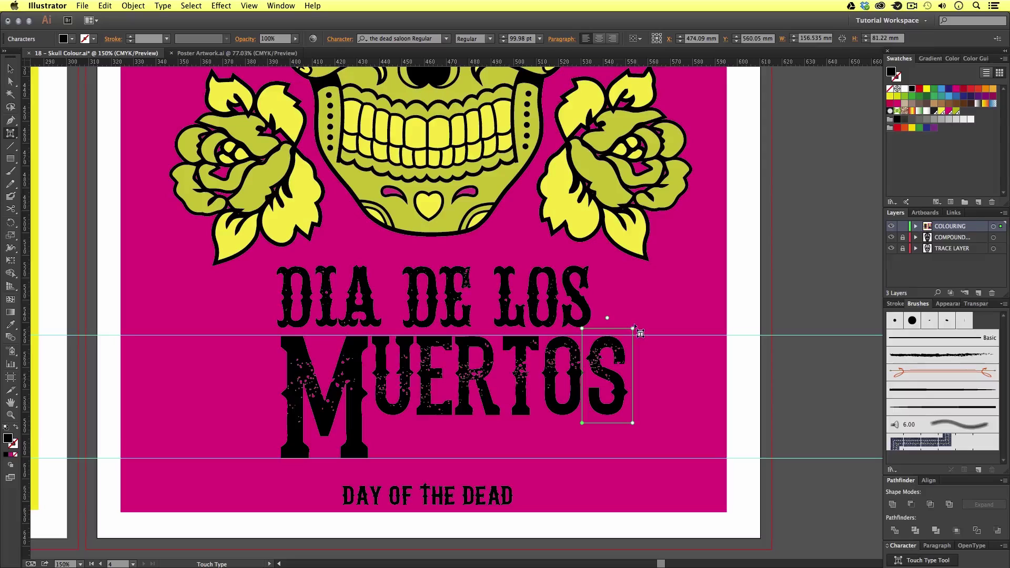
left_click_drag(641, 333, 677, 274)
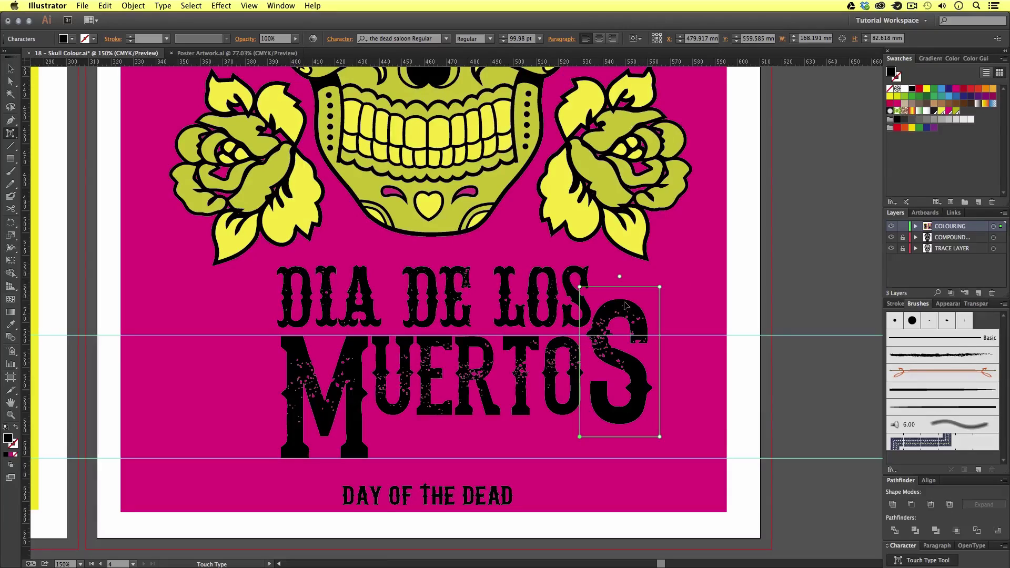
left_click_drag(628, 314, 662, 318)
left_click_drag(633, 362, 634, 368)
left_click_drag(662, 322, 629, 347)
left_click(774, 277)
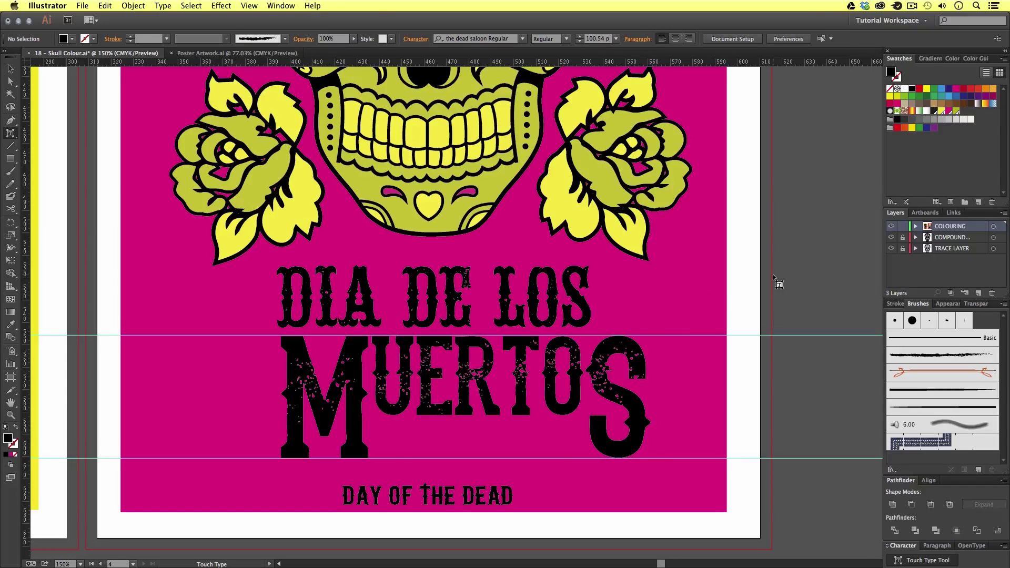
- Hide the guides around the "MUERTOS" lettering
key("Escape")
key("super+semicolon")
key("shift+t")
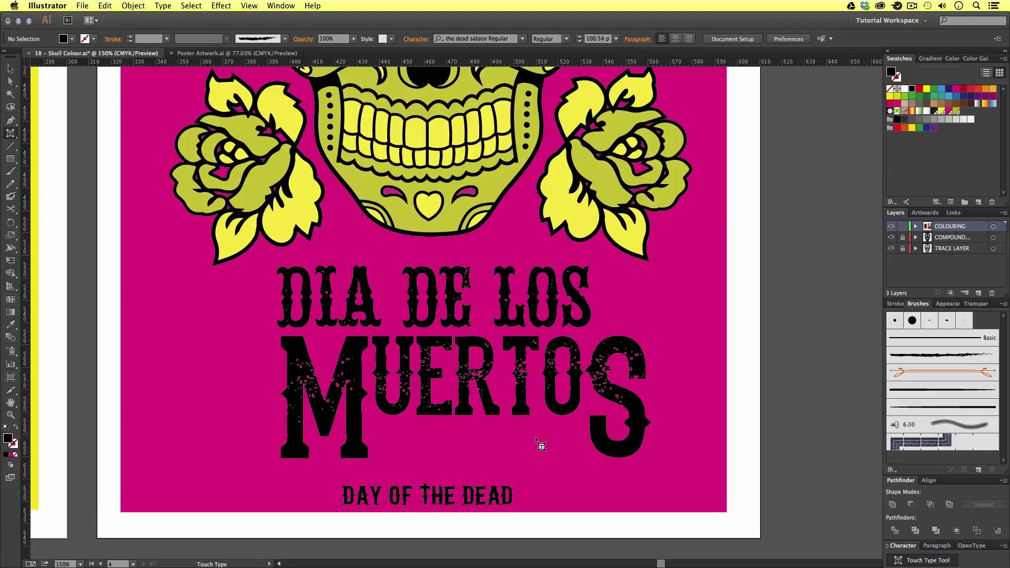
- Scale the "MUERTOS" line down proportionally to about 143 mm wide, matching "DIA DE LOS", and position it directly beneath that line
key("v")
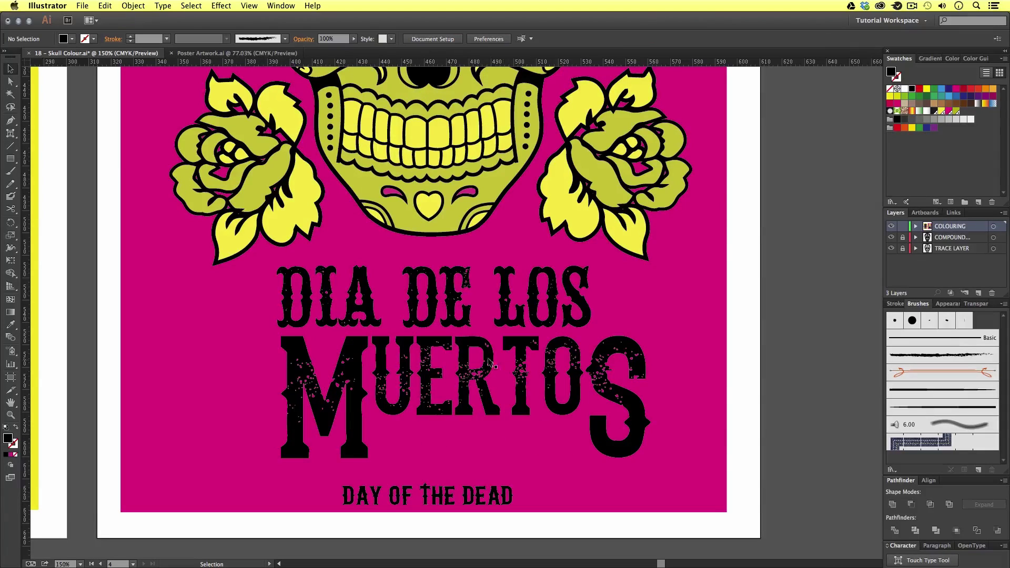
left_click(489, 361)
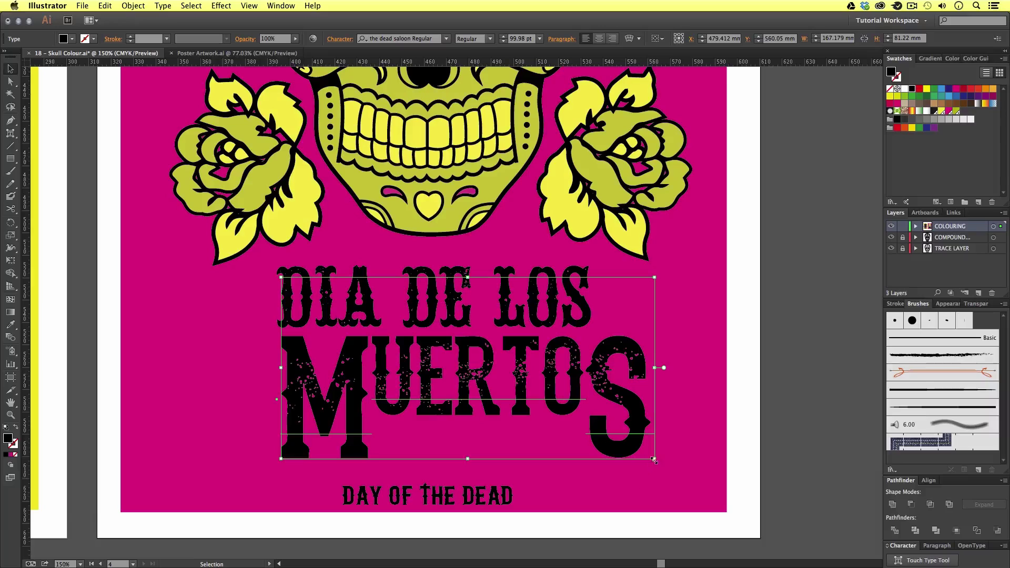
left_click_drag(654, 459, 600, 439)
left_click_drag(521, 394, 520, 397)
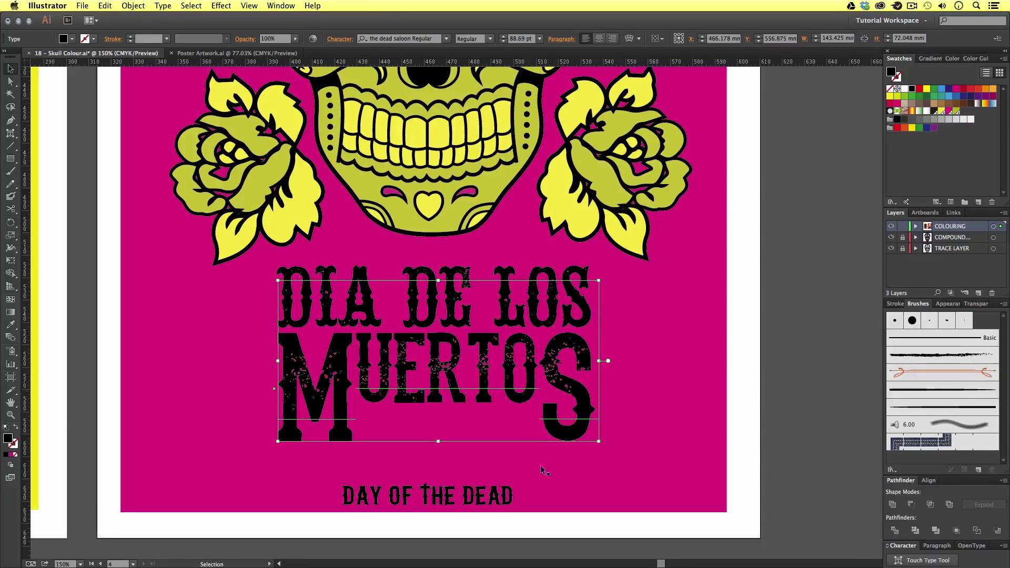
- Move "DAY OF THE DEAD" up beneath the small letters of "MUERTOS", between the enlarged M and S
left_click_drag(466, 500, 495, 428)
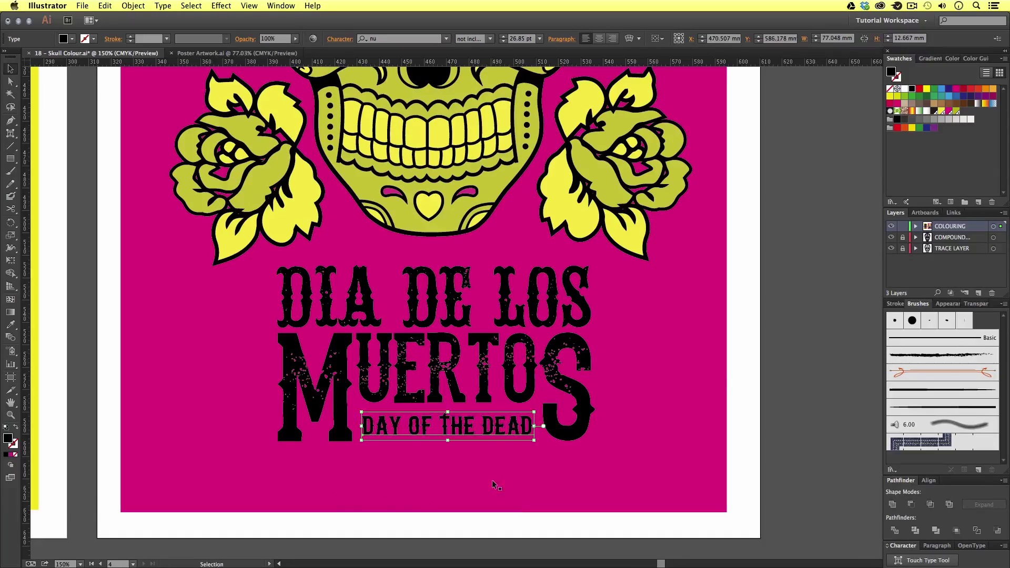
left_click(749, 432)
left_click_drag(710, 415, 678, 430)
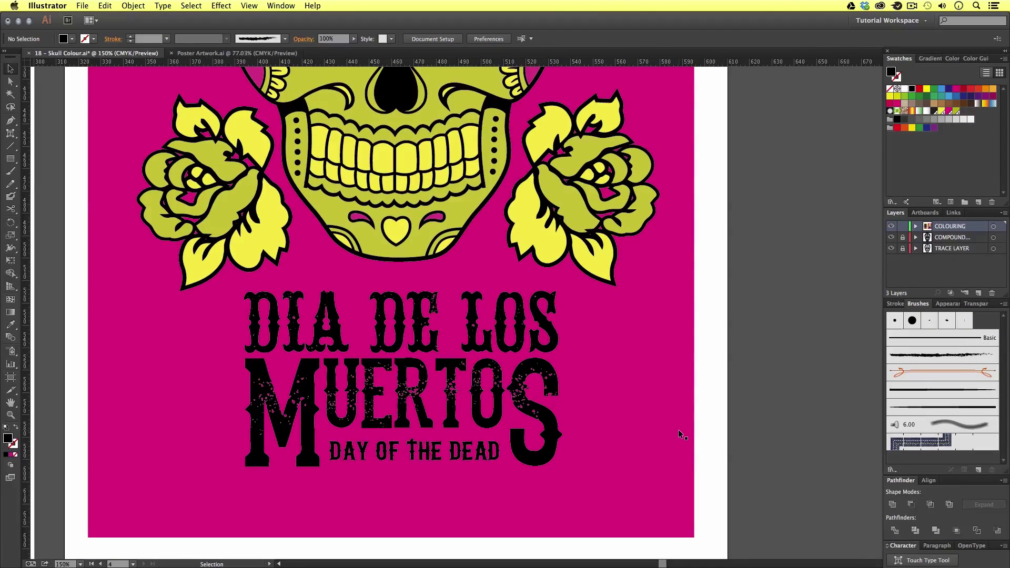
- Scale "DAY OF THE DEAD" up to about 80 mm wide so it fills the gap between the enlarged M and S
left_click(413, 453)
mouse_move(503, 468)
left_mouse_down()
mouse_move(475, 451)
mouse_move(508, 469)
left_mouse_up()
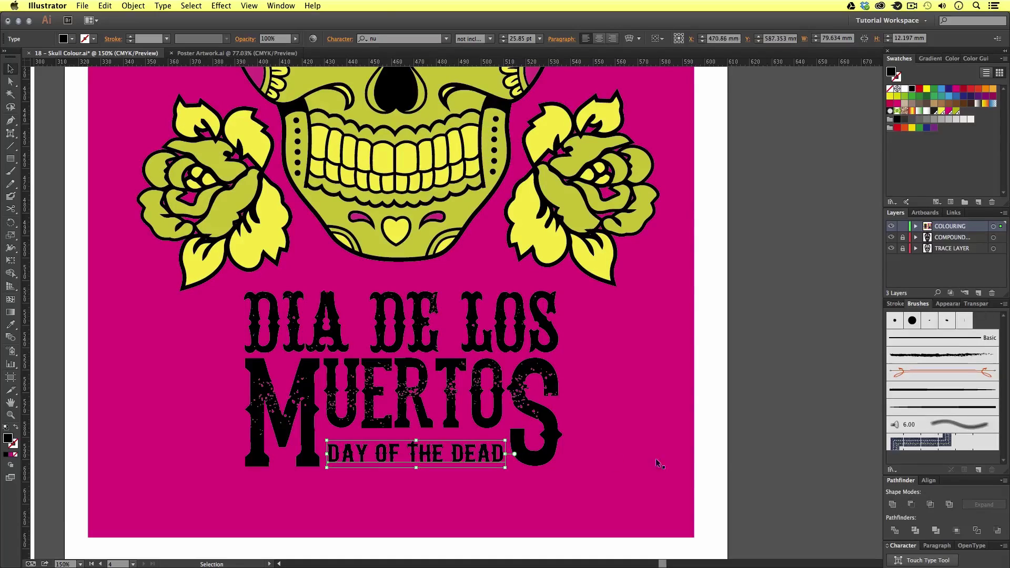
left_click(731, 452)
scroll(747, 426, "left", 2)
scroll(747, 426, "down", 1)
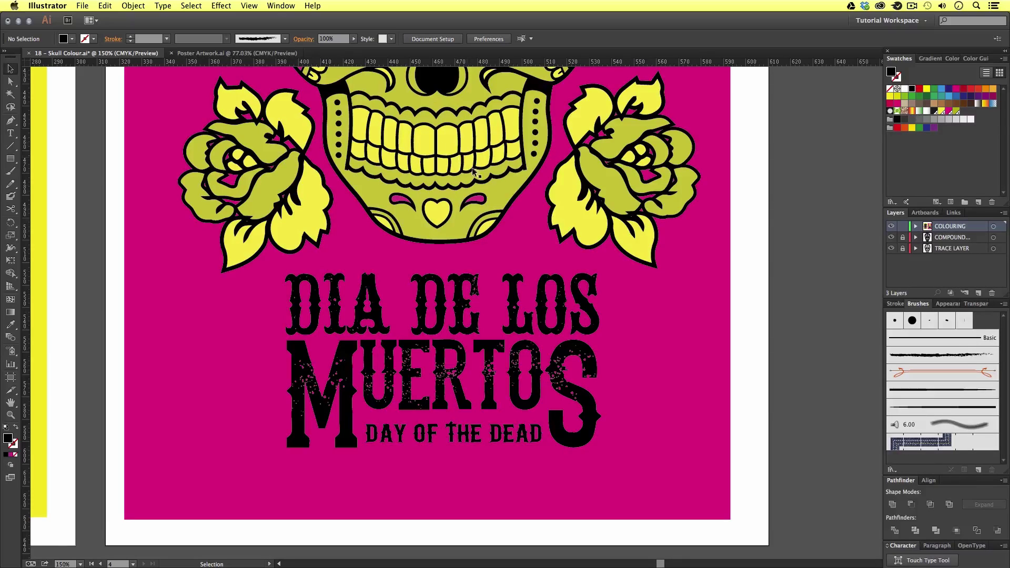
- Recolour the whole word "MUERTOS" with the olive green sampled from the magenta poster's skull using the Eyedropper
left_click_drag(559, 184, 541, 214)
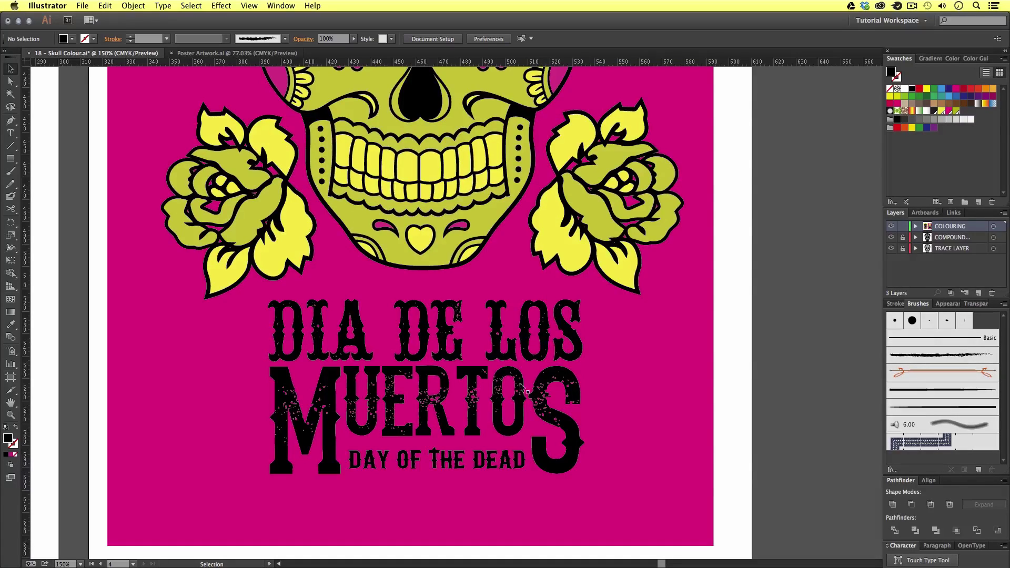
left_click(444, 395)
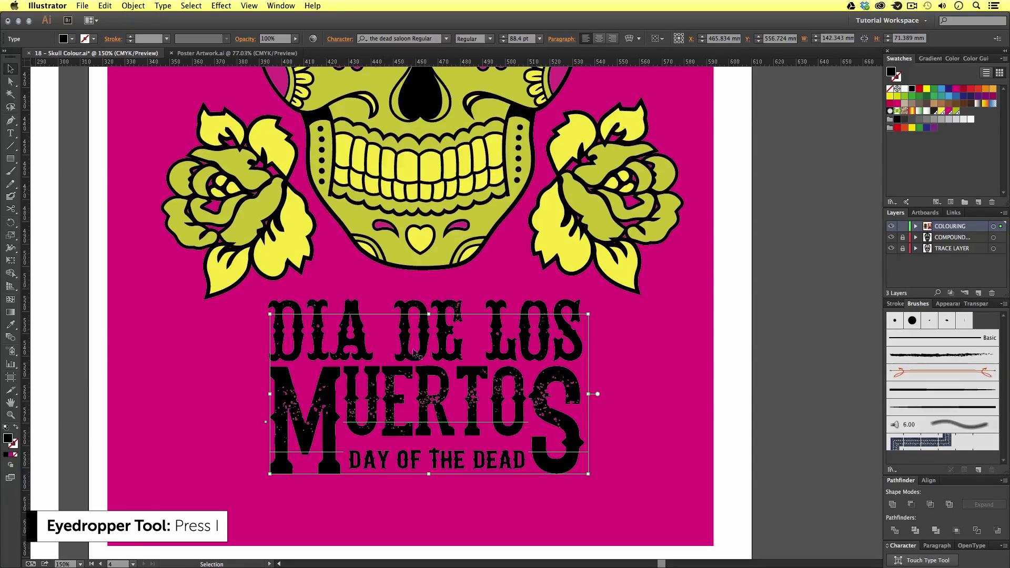
key("i")
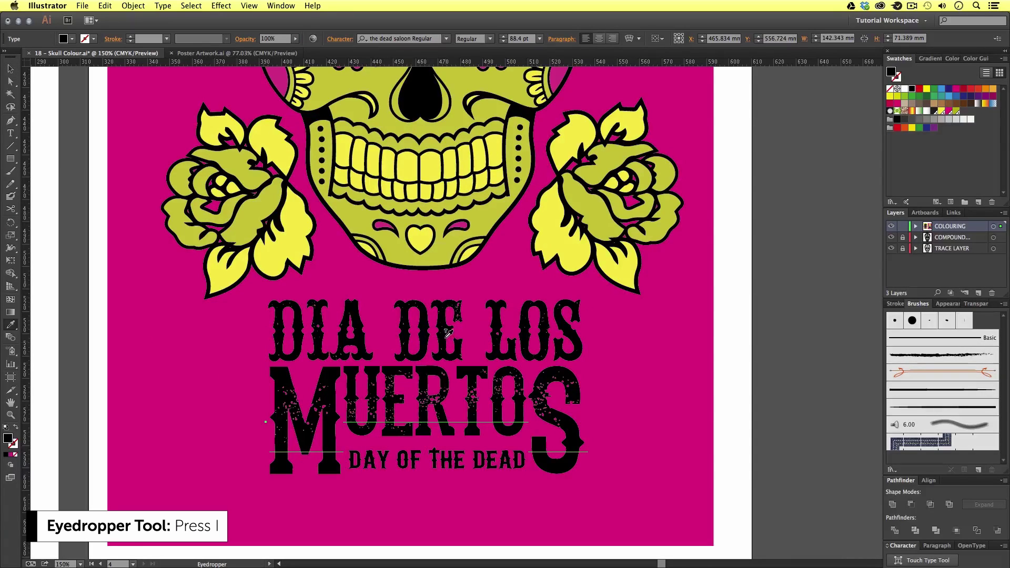
left_click(484, 216)
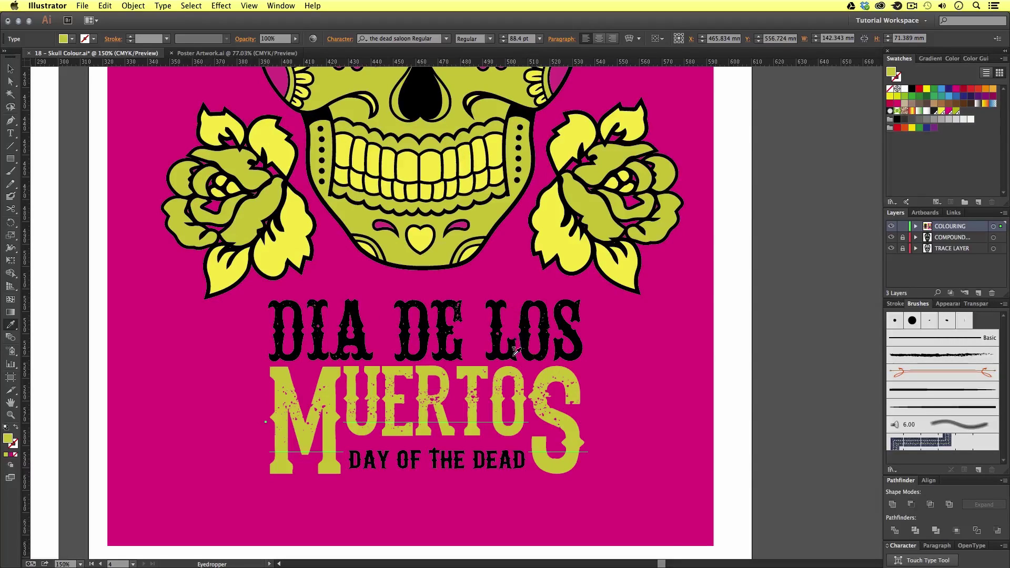
- Recolour only the enlarged M of "MUERTOS" with the yellow sampled from the skull's teeth
left_click(10, 69)
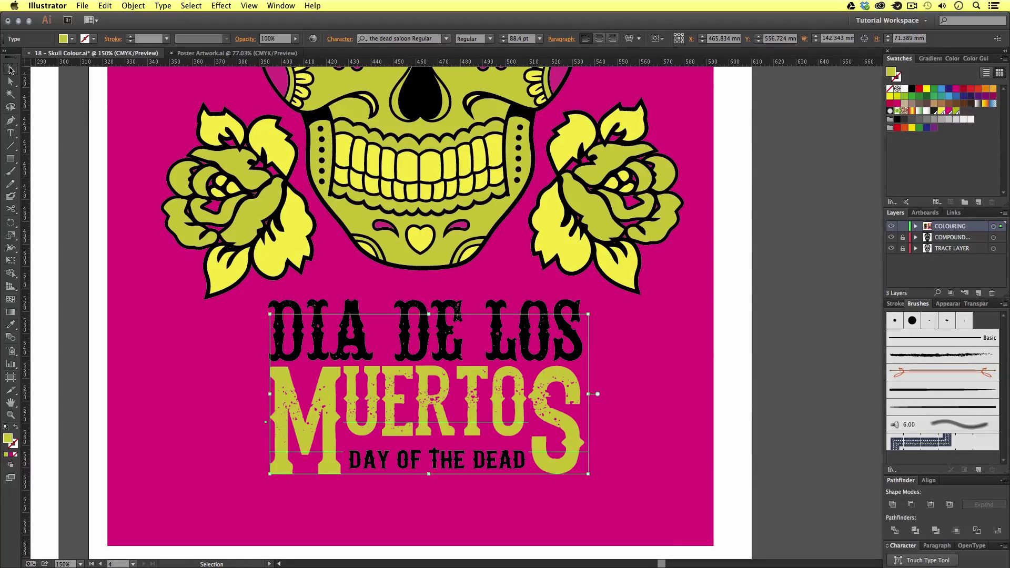
double_click(351, 417)
left_click_drag(343, 399, 268, 396)
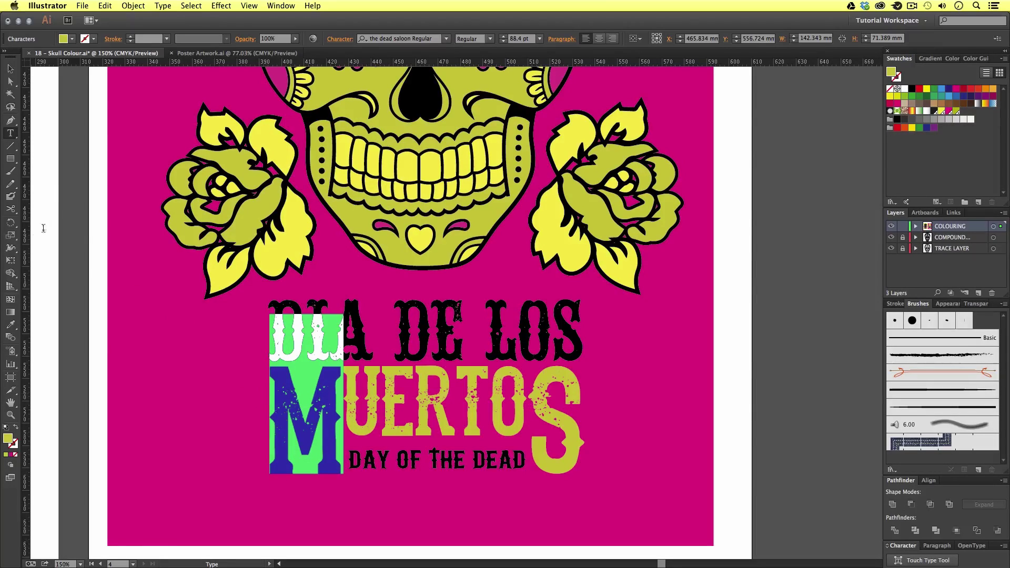
left_click(11, 324)
left_click(429, 157)
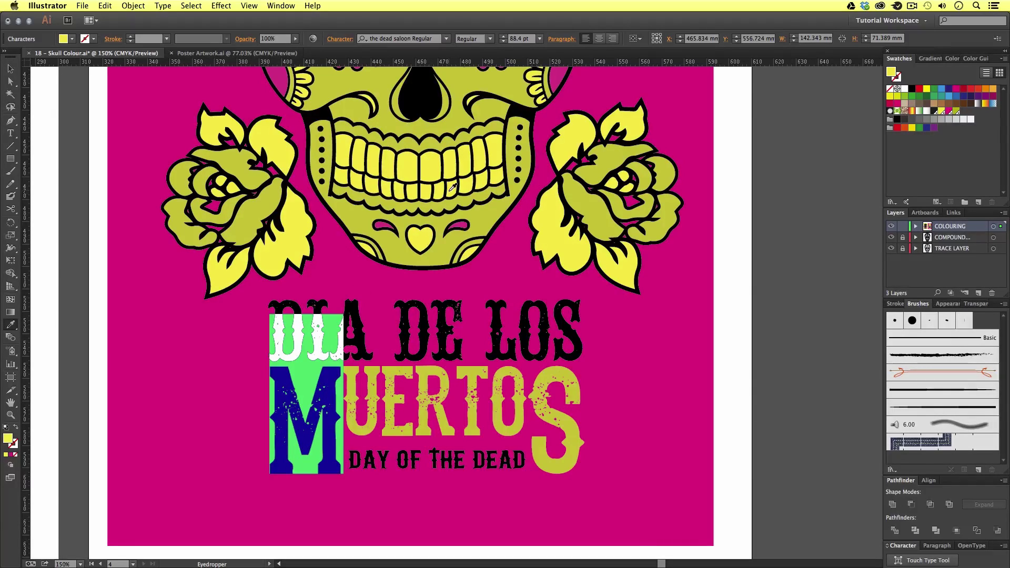
- Recolour the enlarged final S of "MUERTOS" with the same yellow from the skull's teeth, and deselect the text
left_click(11, 133)
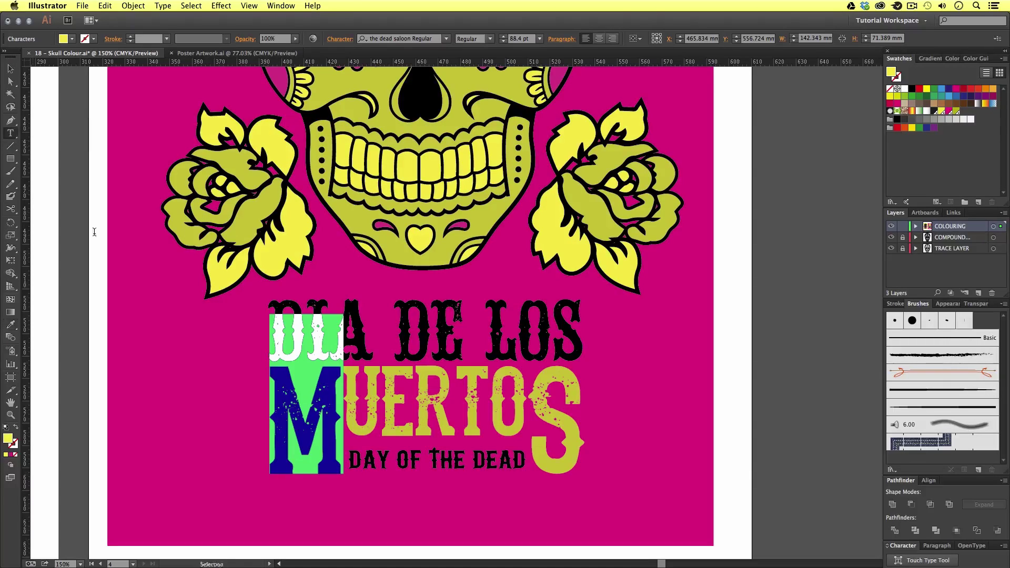
left_click_drag(534, 399, 585, 401)
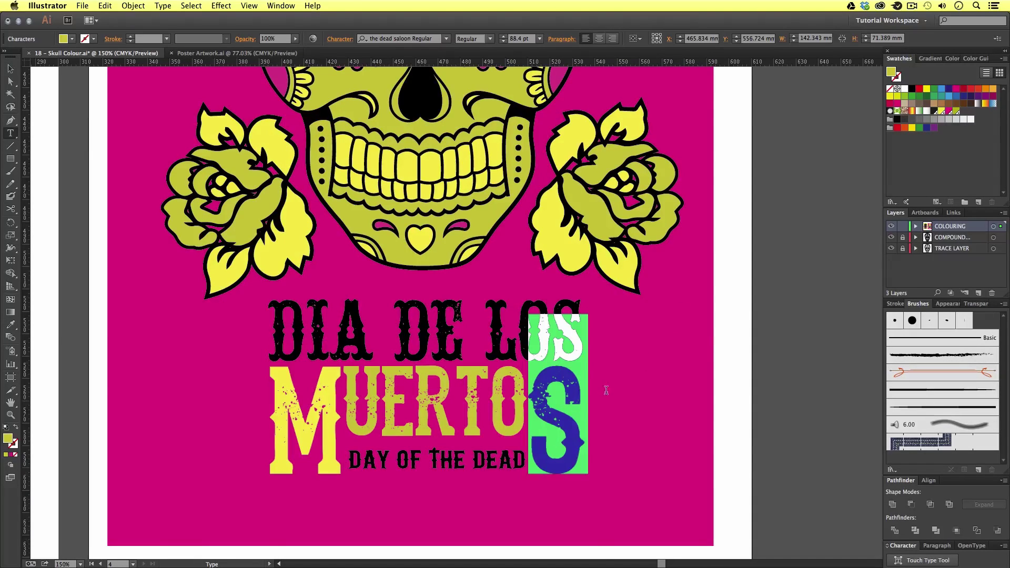
left_click(10, 325)
left_click(431, 162)
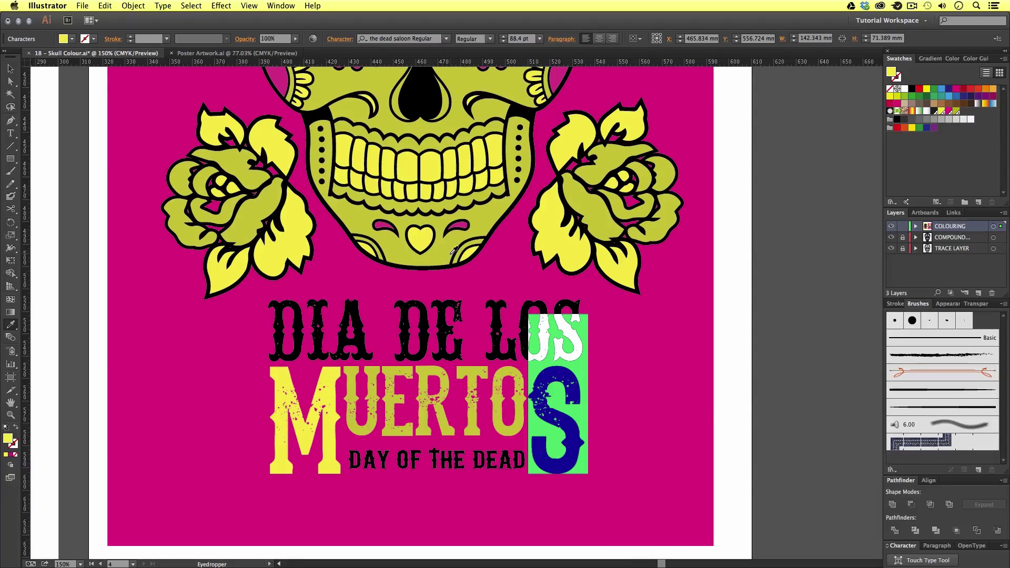
left_click(11, 68)
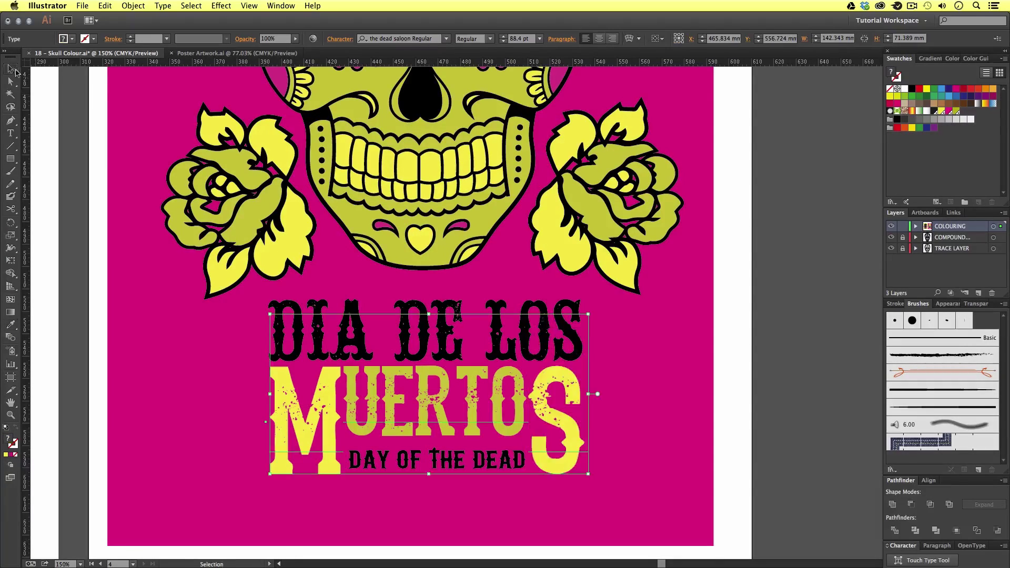
left_click(778, 311)
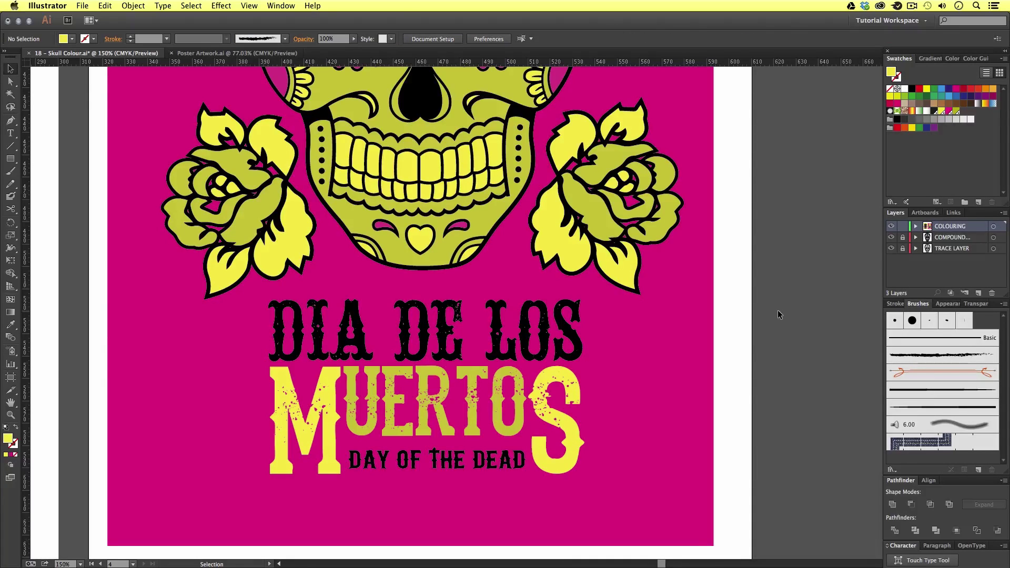
- Group the three text lines of the magenta poster's title into one object
key("z")
left_click(490, 309, "alt")
left_click_drag(539, 277, 515, 332)
key("v")
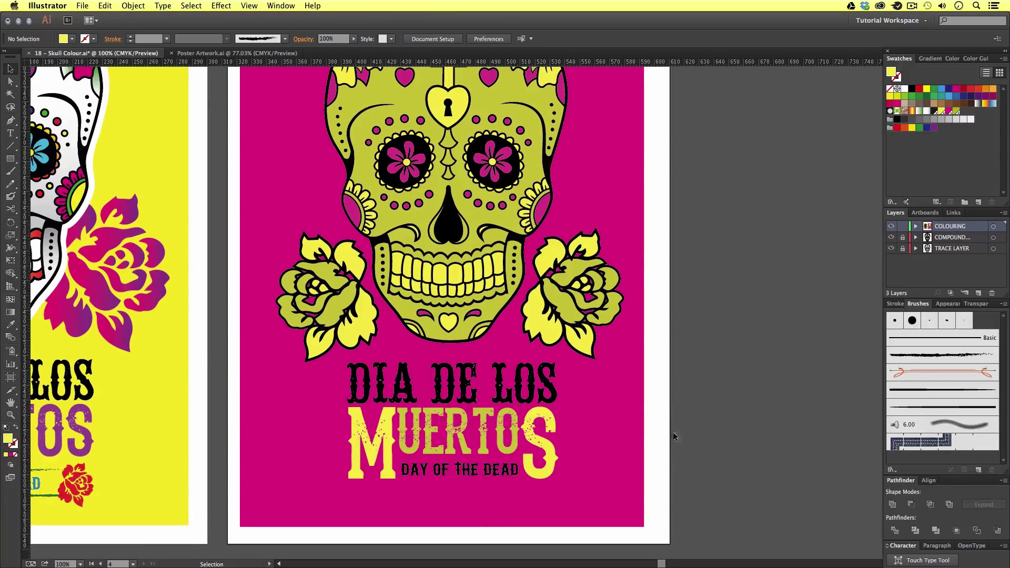
left_click_drag(659, 374, 323, 496)
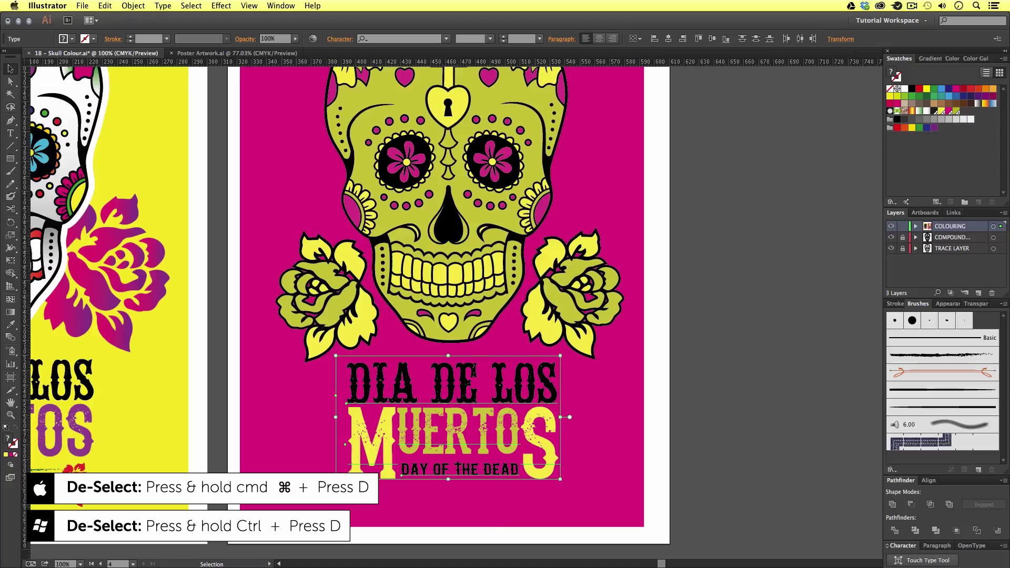
key("super+g")
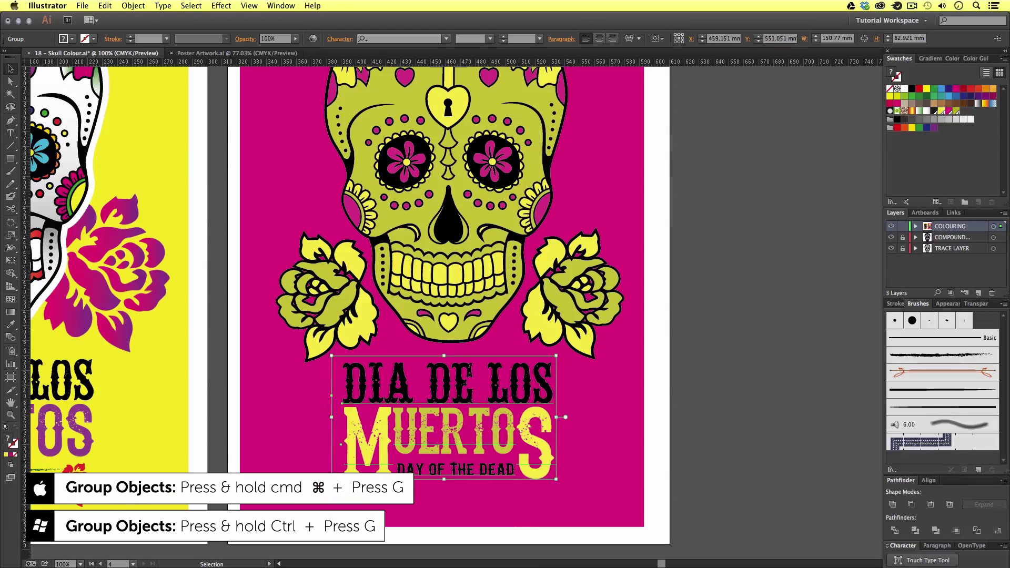
- Align the title group, the skull with roses and the magenta background on their horizontal centres
left_click_drag(512, 273, 508, 340)
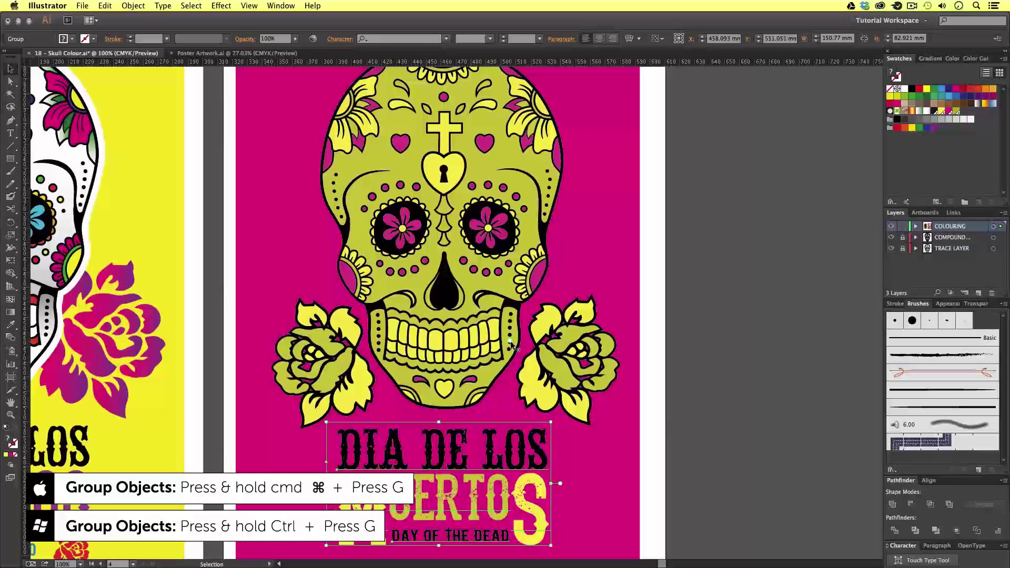
left_click(497, 286, "shift")
scroll(534, 322, "down", 2)
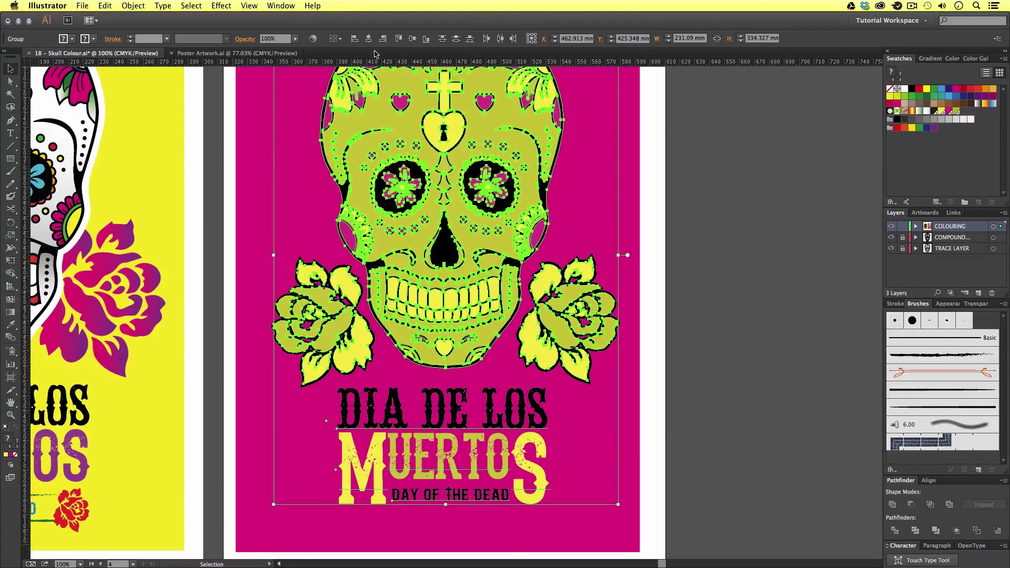
left_click(632, 374, "shift")
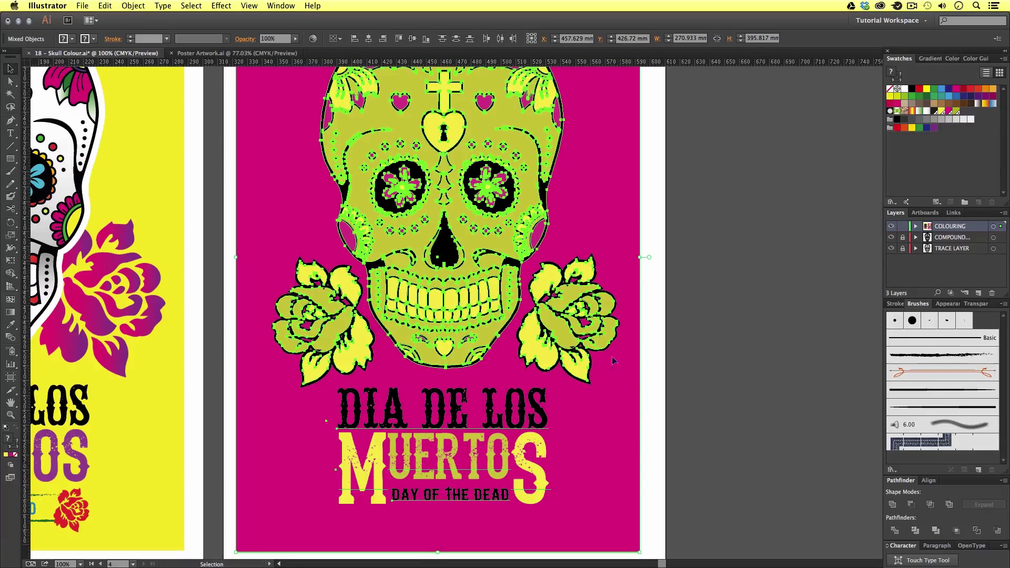
left_click(369, 39)
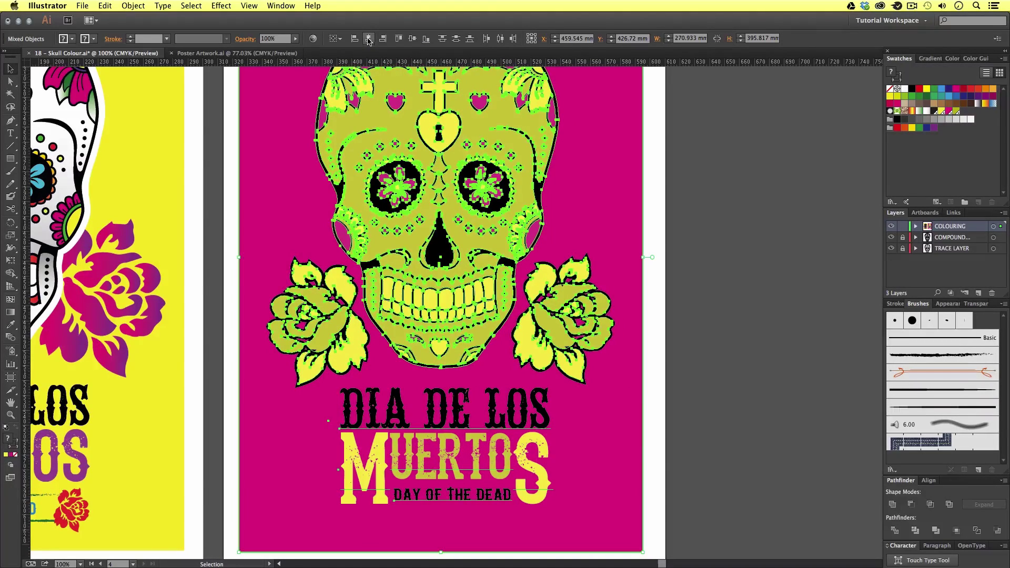
- Nudge the aligned artwork slightly left, and nudge the skull with its roses back to the right on its own
key("Left")
key("Left")
left_click(695, 262)
left_click(535, 240)
key("Right")
key("Right")
key("Right")
key("Right")
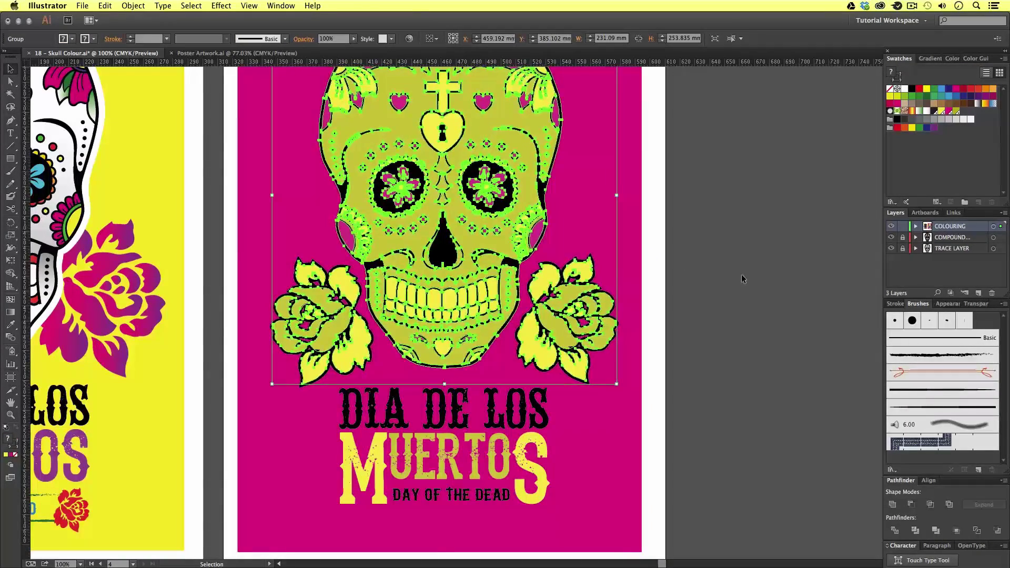
left_click(742, 278)
- Nudge the grouped title left and slightly down beneath the skull on the magenta poster
key("z")
key("super+minus")
left_click_drag(552, 304, 574, 309)
key("v")
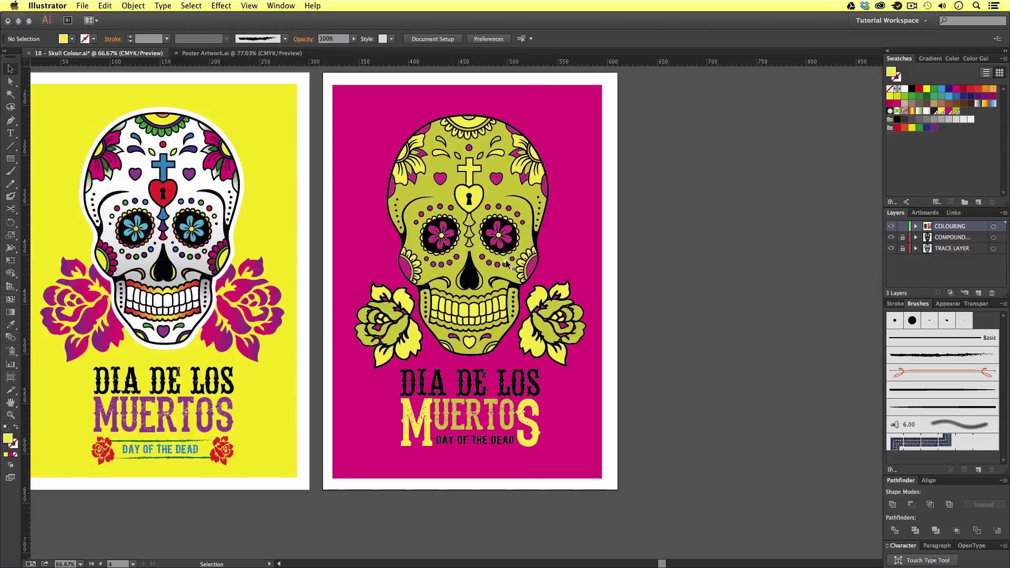
left_click(509, 267)
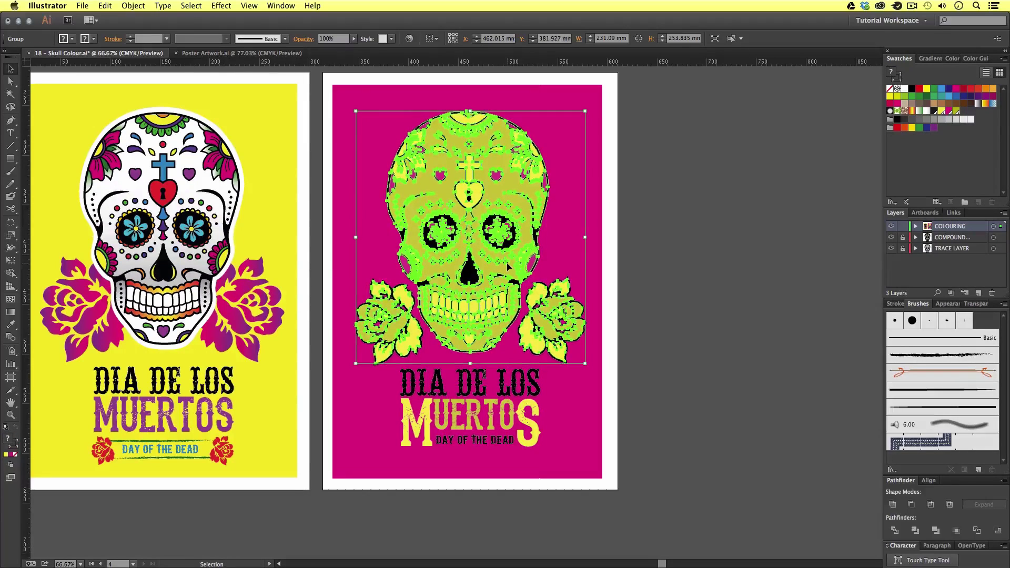
left_click(667, 400)
left_click(530, 410)
key("Left")
key("Left")
key("Left")
key("Left")
key("Down")
key("Down")
key("Left")
key("Left")
key("Left")
key("Left")
key("Down")
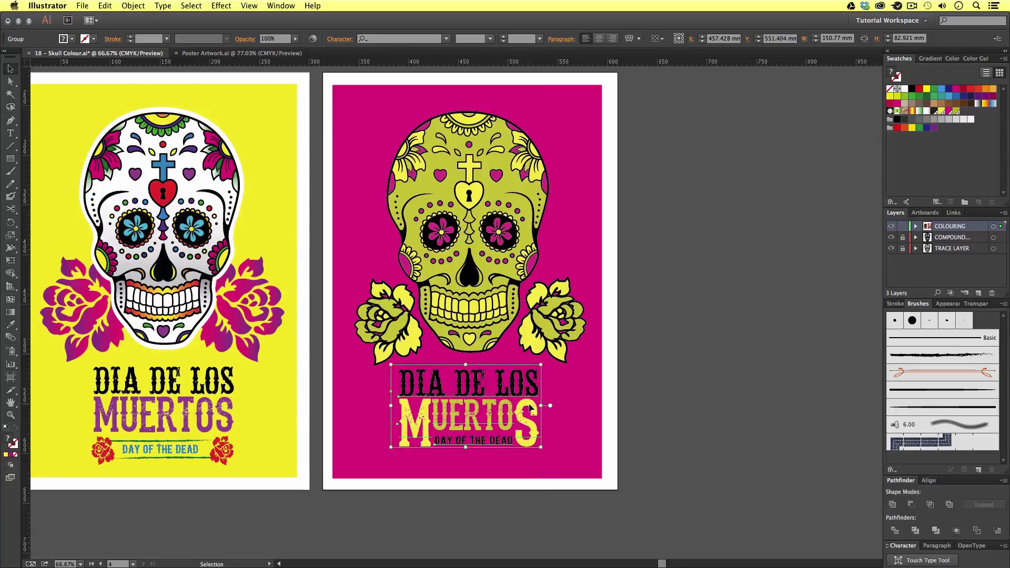
left_click(670, 369)
- Frame the yellow and magenta posters together to review both finished compositions
scroll(643, 398, "up", 2)
scroll(643, 398, "left", 4)
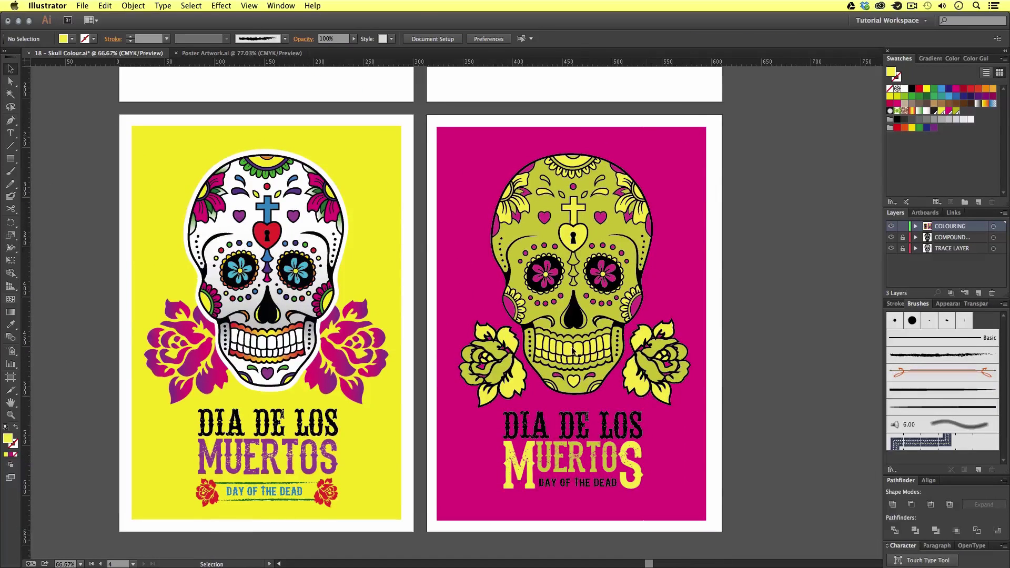
scroll(559, 350, "down", 2)
key("z")
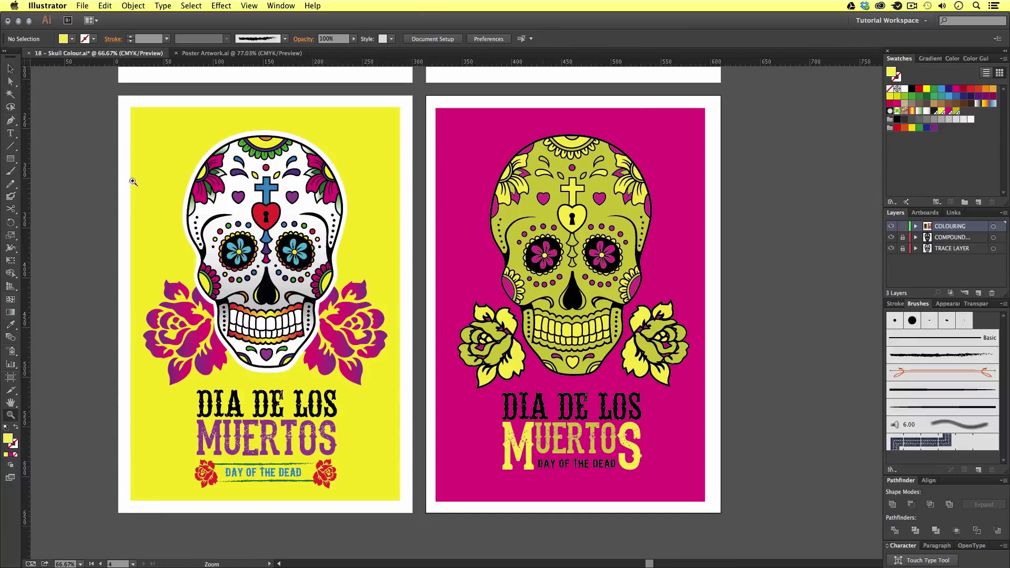
left_click_drag(105, 89, 739, 499)
scroll(684, 421, "right", 4)
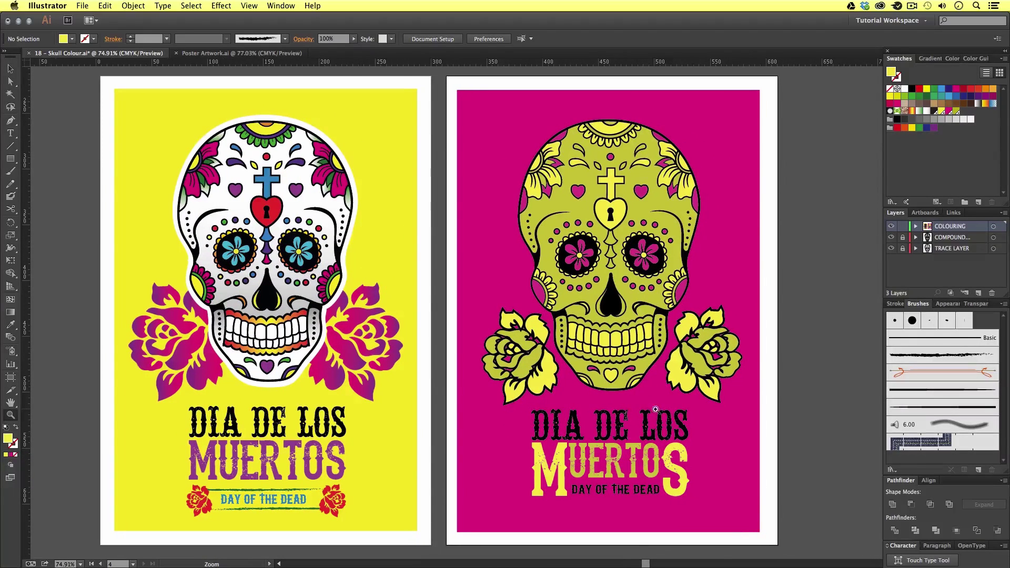
key("v")
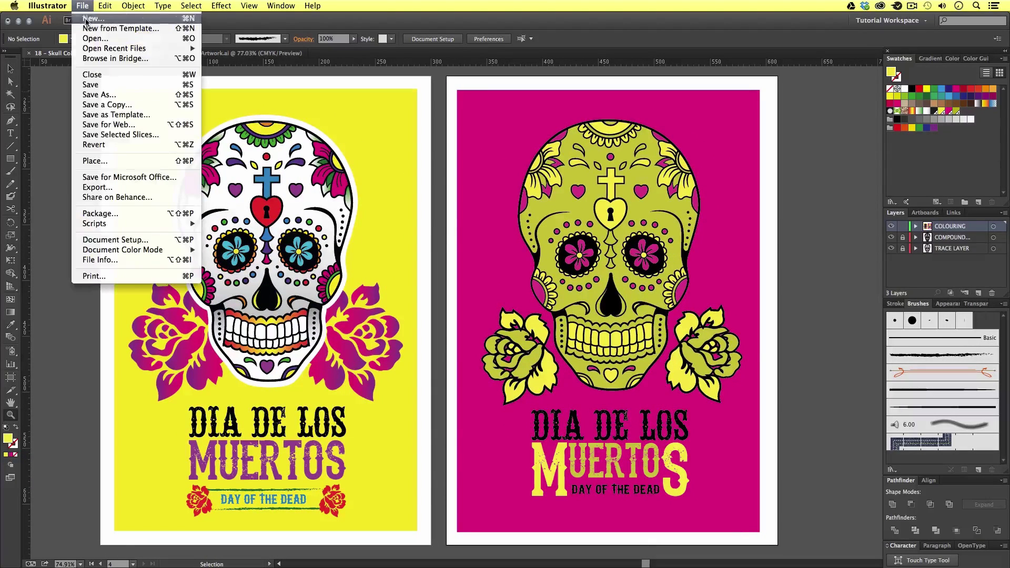
- Save the document to the Desktop as "Skull Final Composition" in Adobe Illustrator format with the Illustrator CC (17.0) options
left_click(99, 95)
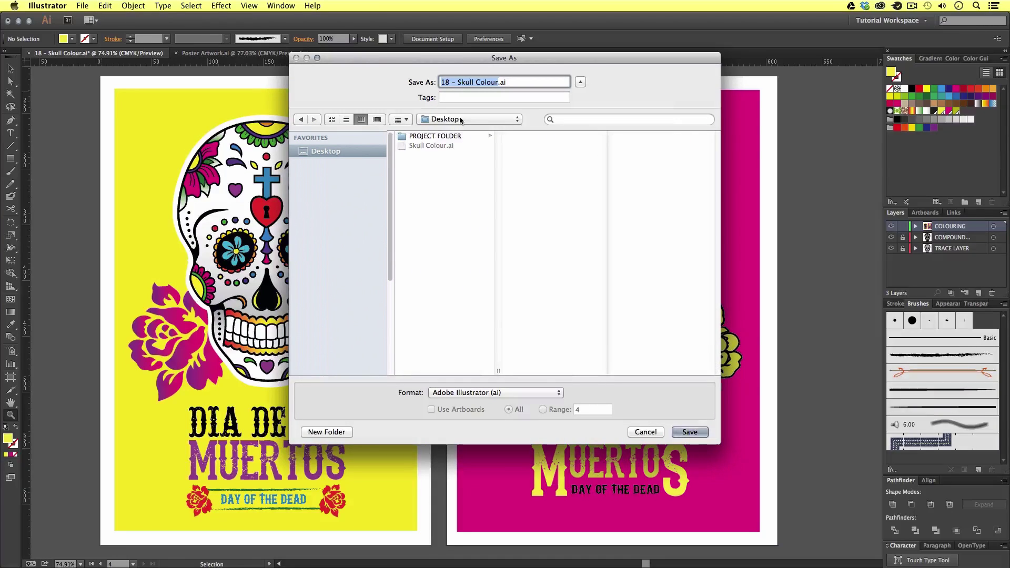
type("Skull")
type(" Final Comp")
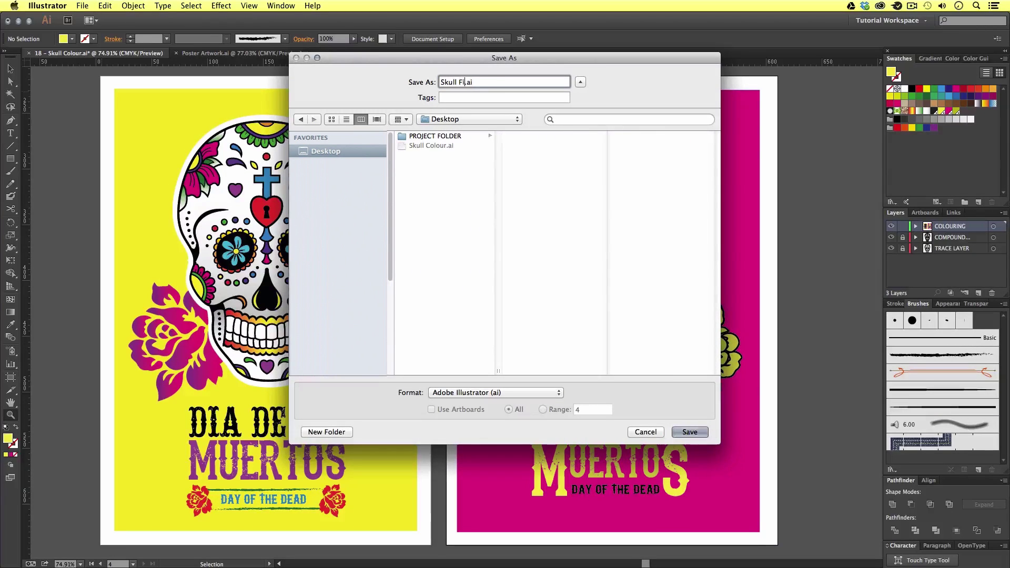
type("osition")
key("Return")
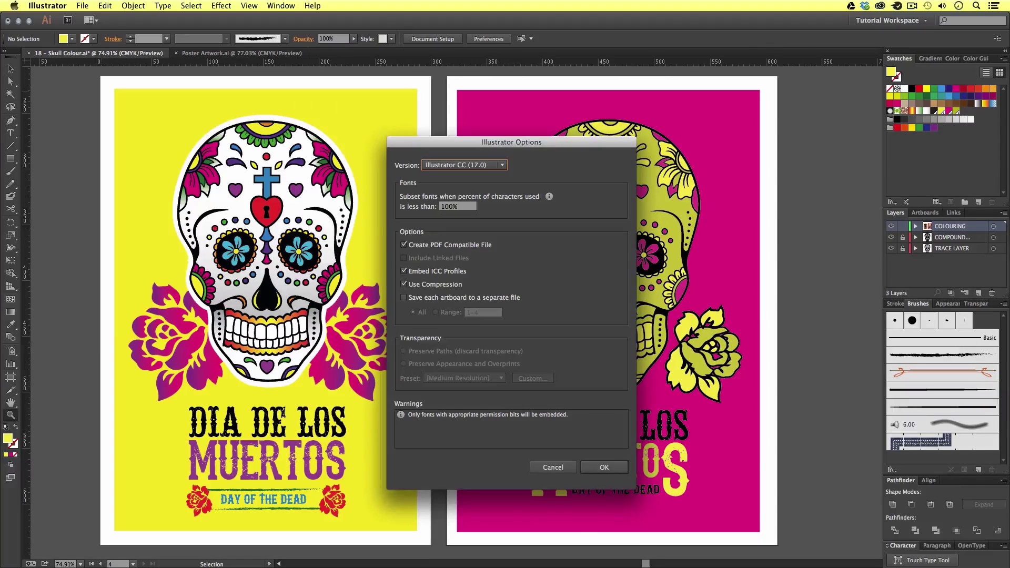
key("Return")
key("v")
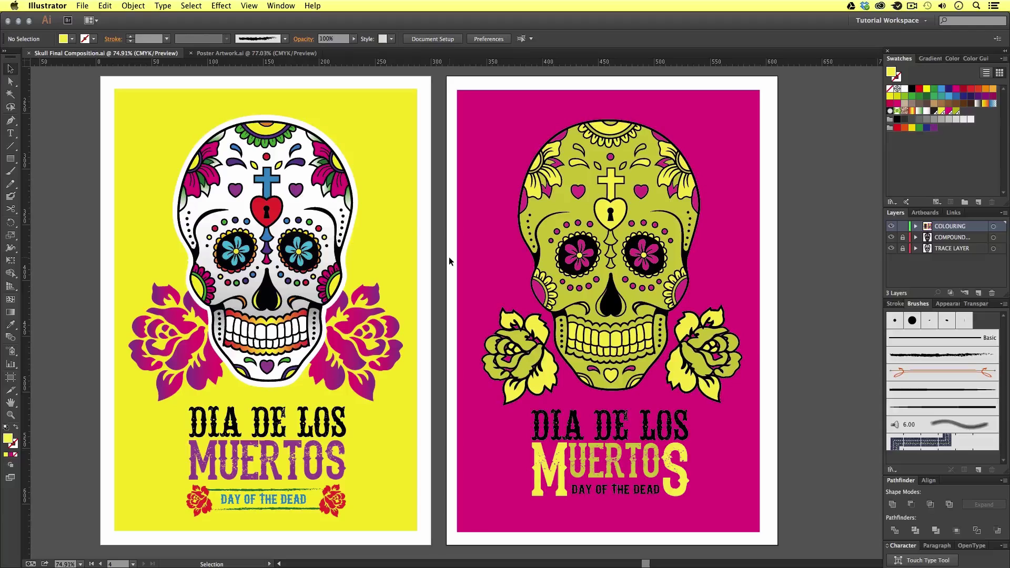